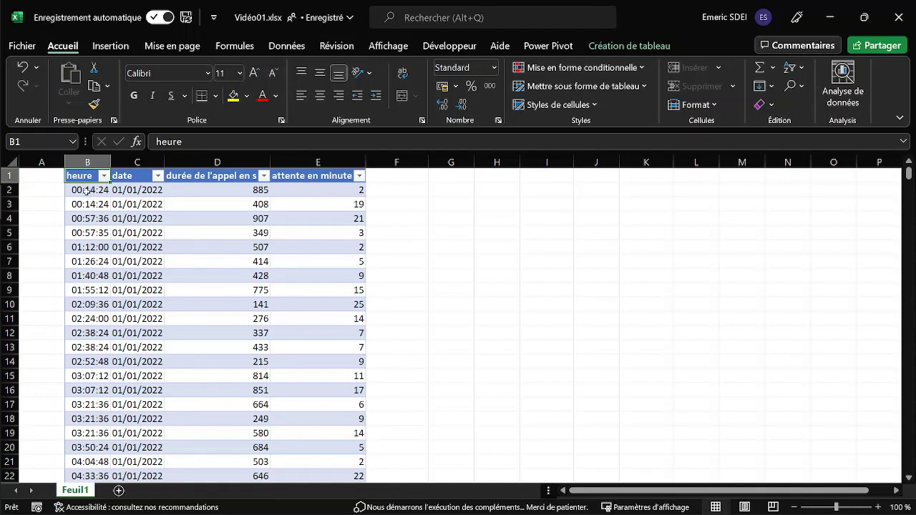
Examine the heure, date, durée de l'appel en s and attente en minute columns, including the table's first and last dates
{"action": "left_click", "coordinate": [86, 190]}
{"action": "left_click_drag", "start_coordinate": [86, 181], "coordinate": [87, 206]}
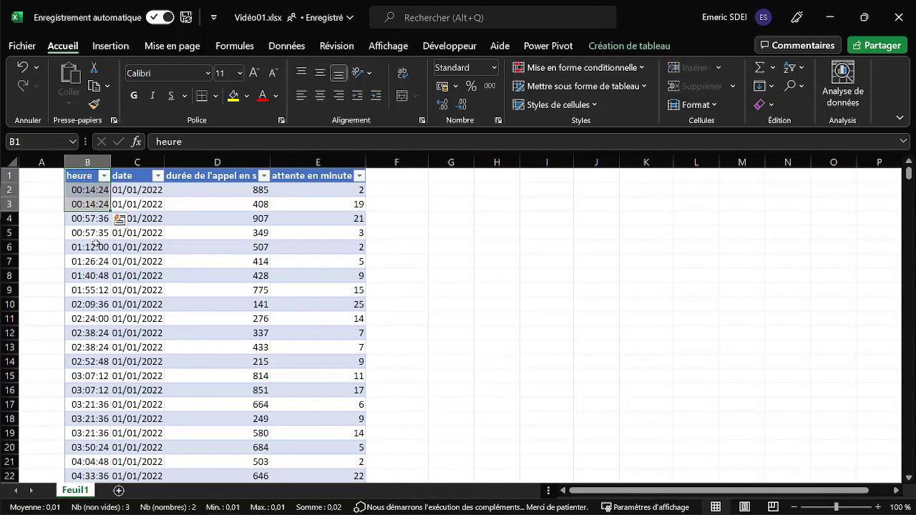
{"action": "left_click", "coordinate": [138, 177]}
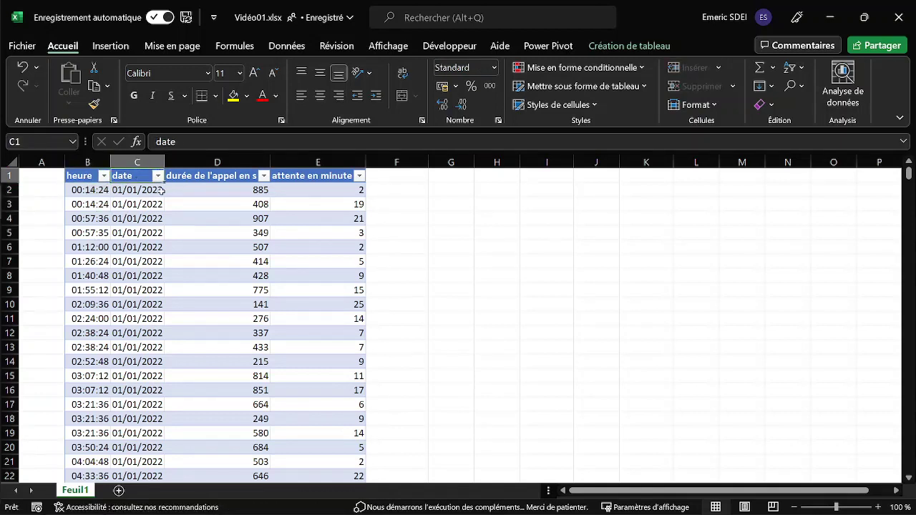
{"action": "left_click", "coordinate": [204, 175]}
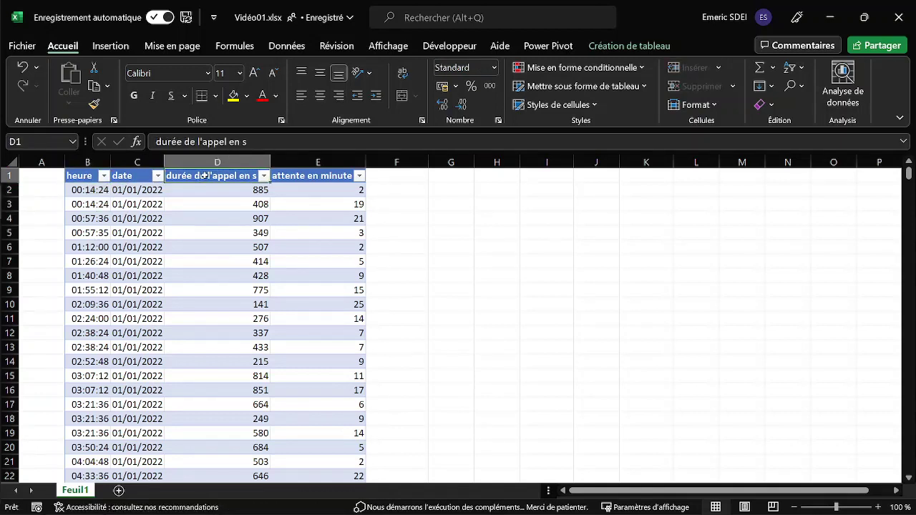
{"action": "left_click", "coordinate": [316, 178]}
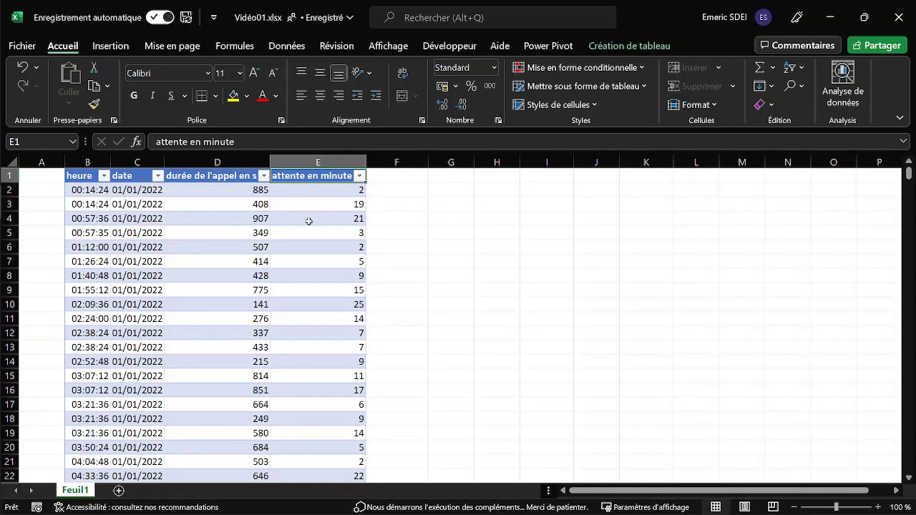
{"action": "left_click", "coordinate": [89, 204]}
{"action": "scroll", "coordinate": [158, 240], "scroll_direction": "down", "scroll_amount": 3}
{"action": "left_click", "coordinate": [134, 245]}
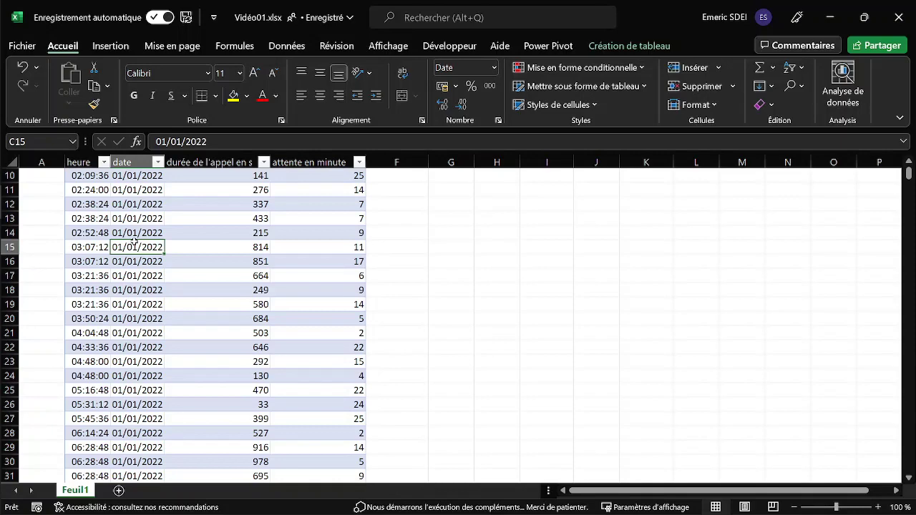
{"action": "key", "text": "ctrl+Down"}
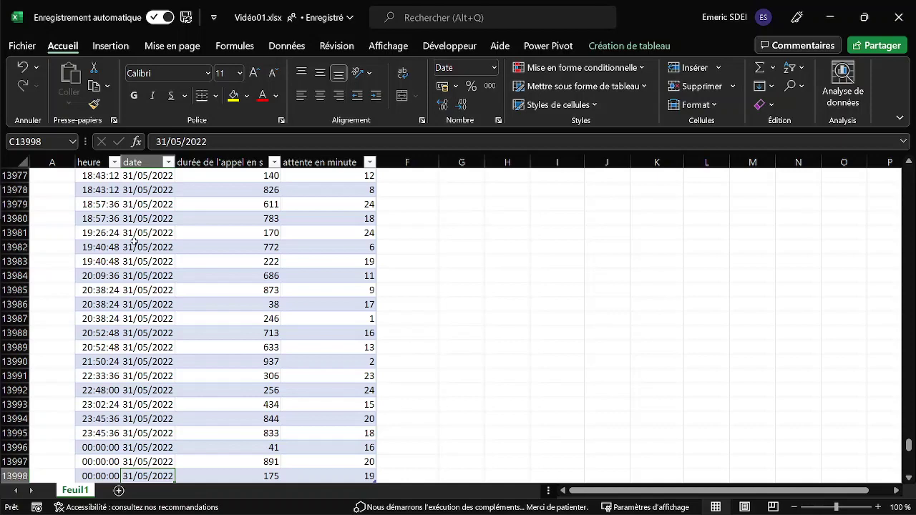
{"action": "key", "text": "ctrl+Up"}
{"action": "key", "text": "Down"}
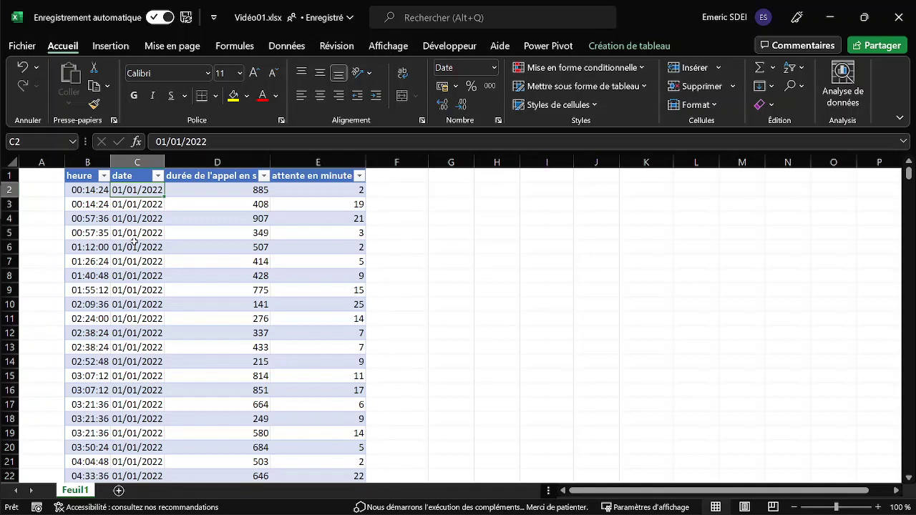
Review the call duration and waiting time columns, comparing their headers with the values in the first row
{"action": "key", "text": "Right"}
{"action": "key", "text": "Right"}
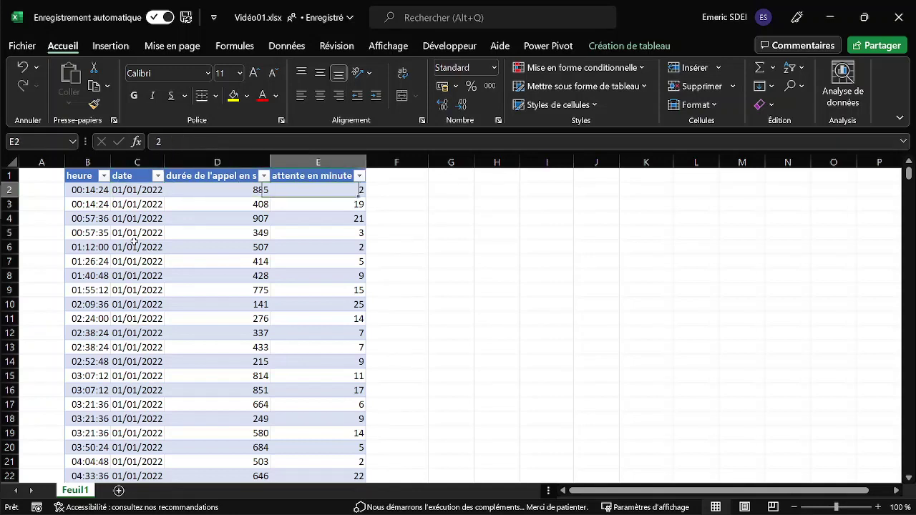
{"action": "key", "text": "Right"}
{"action": "key", "text": "Left"}
{"action": "key", "text": "Left"}
{"action": "key", "text": "Up"}
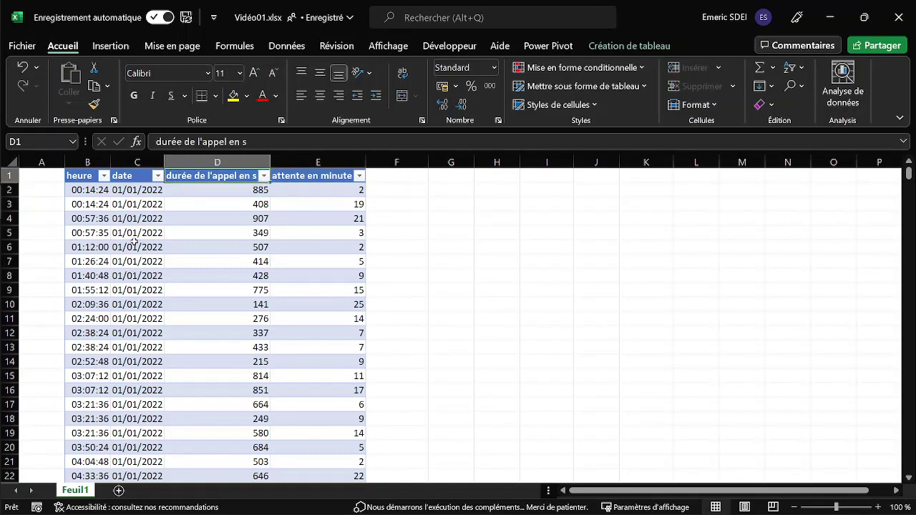
{"action": "key", "text": "Right"}
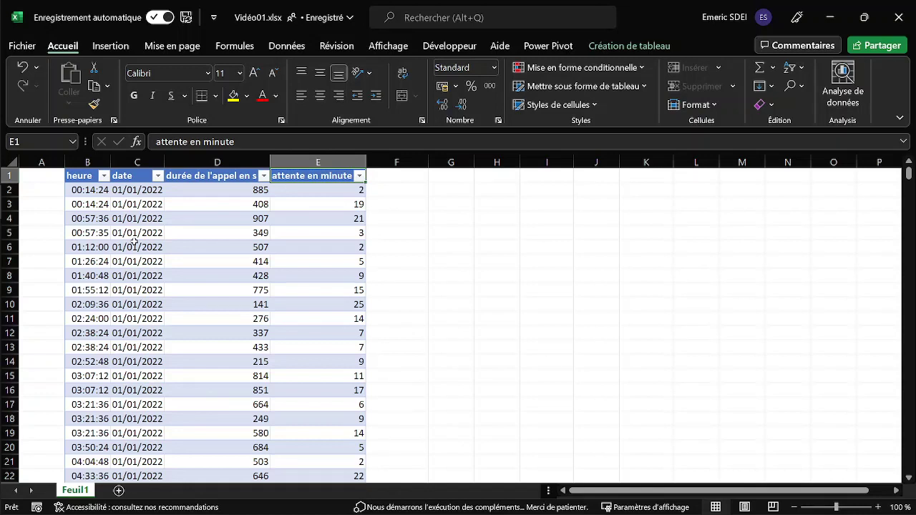
Load the call table into the Power Query Editor from a cell in its date column
{"action": "key", "text": "Left"}
{"action": "key", "text": "Left"}
{"action": "key", "text": "Down"}
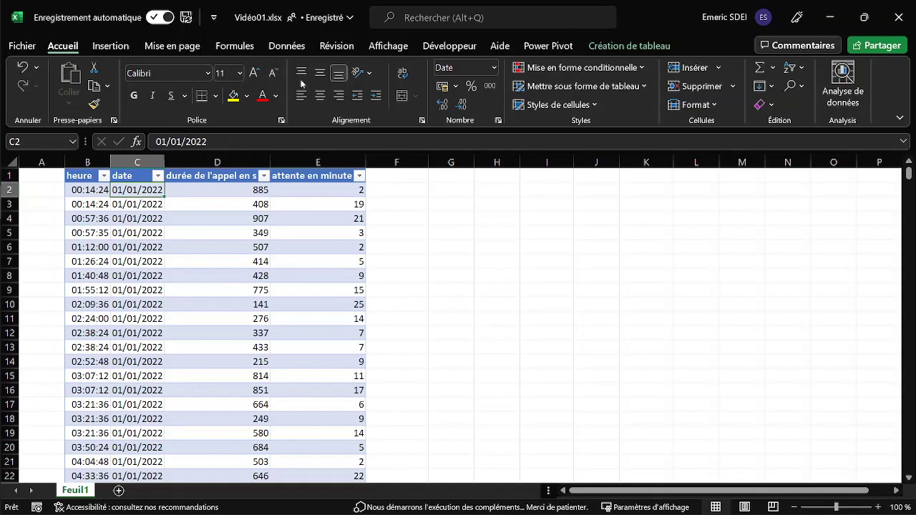
{"action": "left_click", "coordinate": [297, 47]}
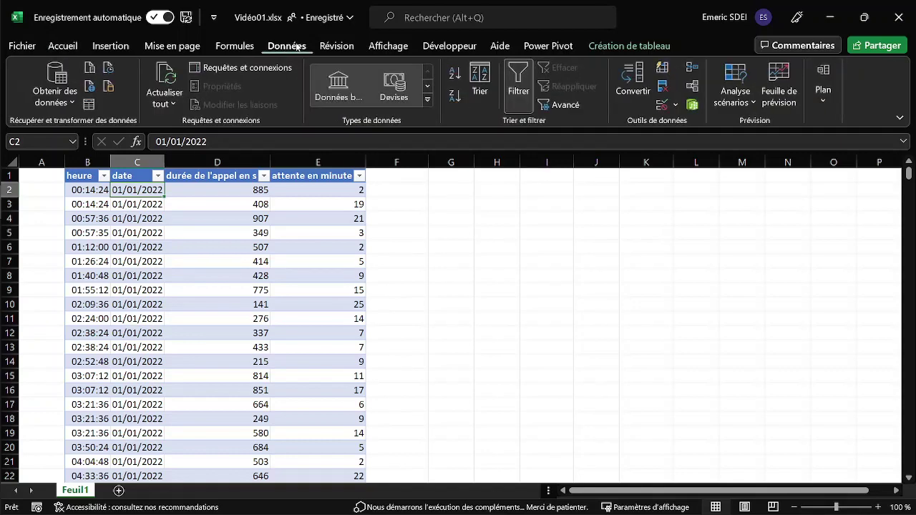
{"action": "left_click", "coordinate": [89, 108]}
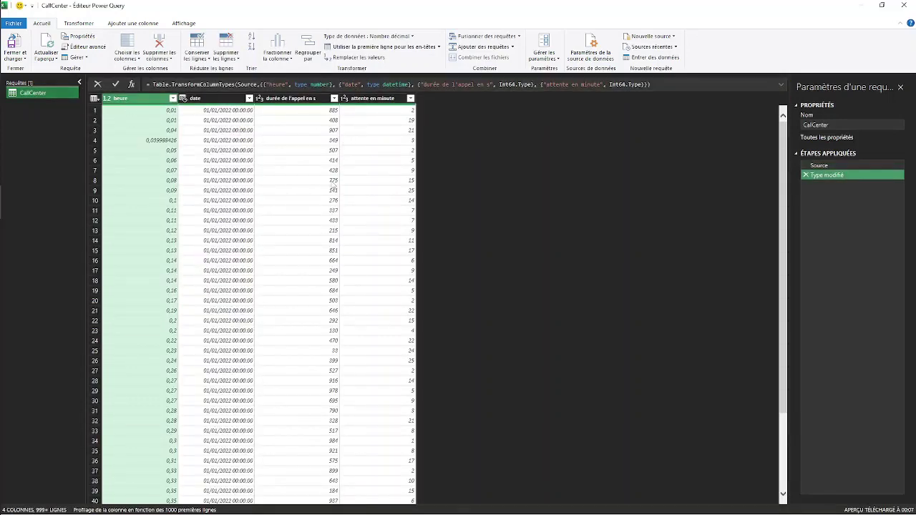
Duplicate the date column in the CallCenter query
{"action": "left_click", "coordinate": [221, 100]}
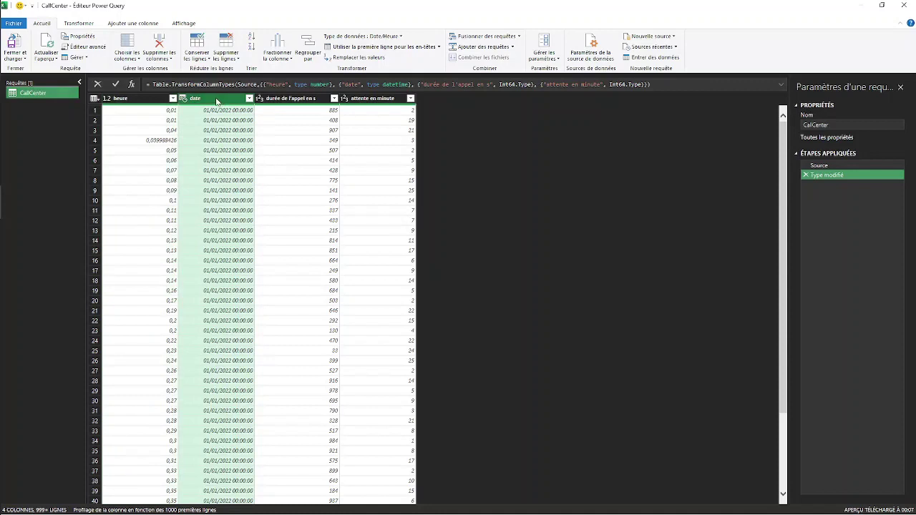
{"action": "right_click", "coordinate": [218, 100]}
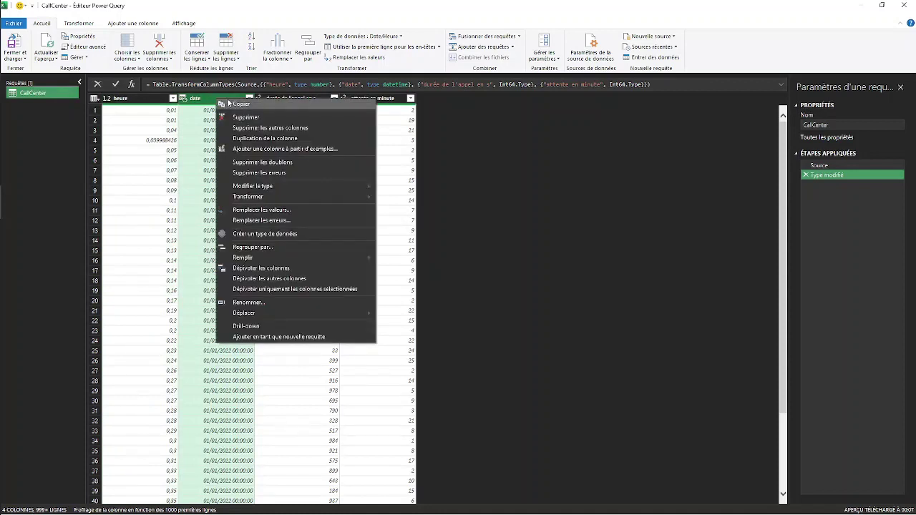
{"action": "left_click", "coordinate": [258, 139]}
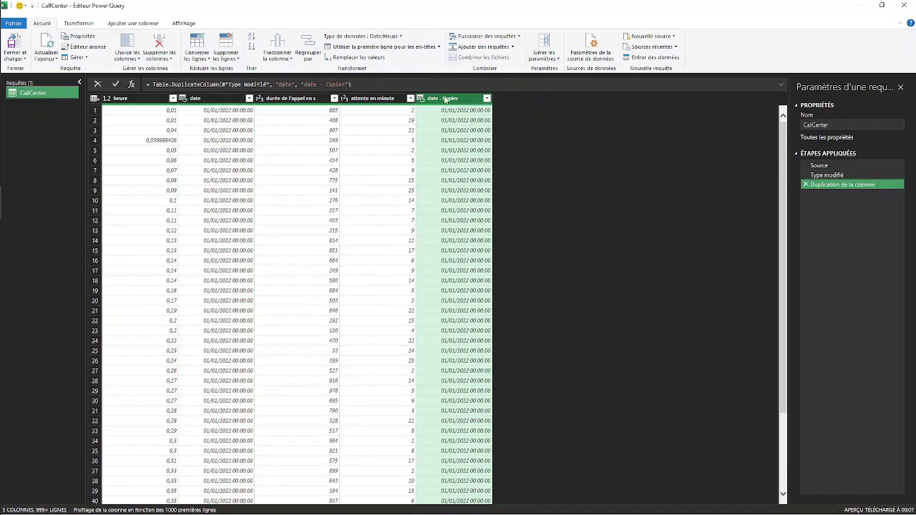
Transform the duplicated date column into day names and move it directly after the original date column
{"action": "right_click", "coordinate": [444, 100]}
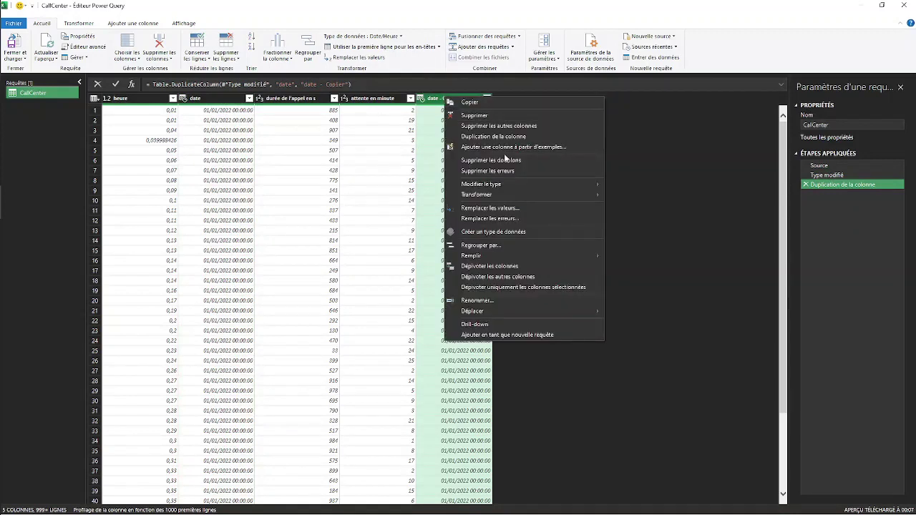
{"action": "mouse_move", "coordinate": [514, 195]}
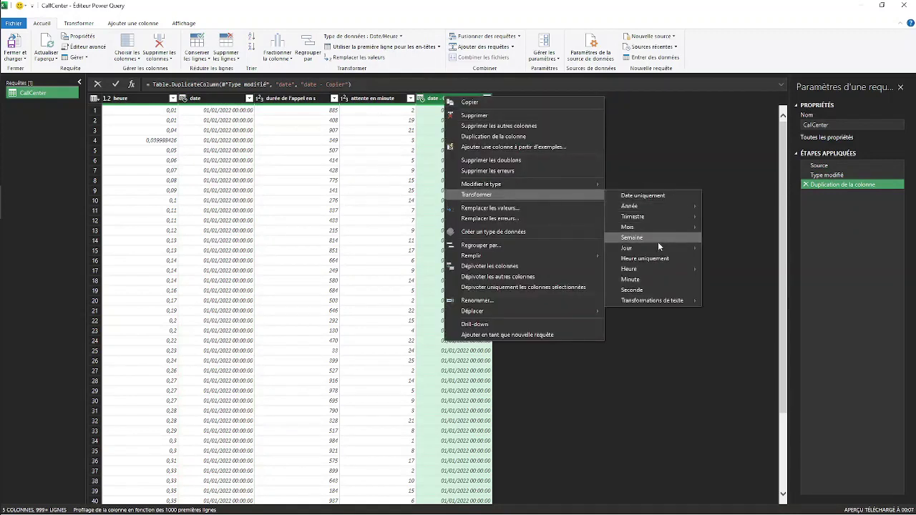
{"action": "mouse_move", "coordinate": [658, 247]}
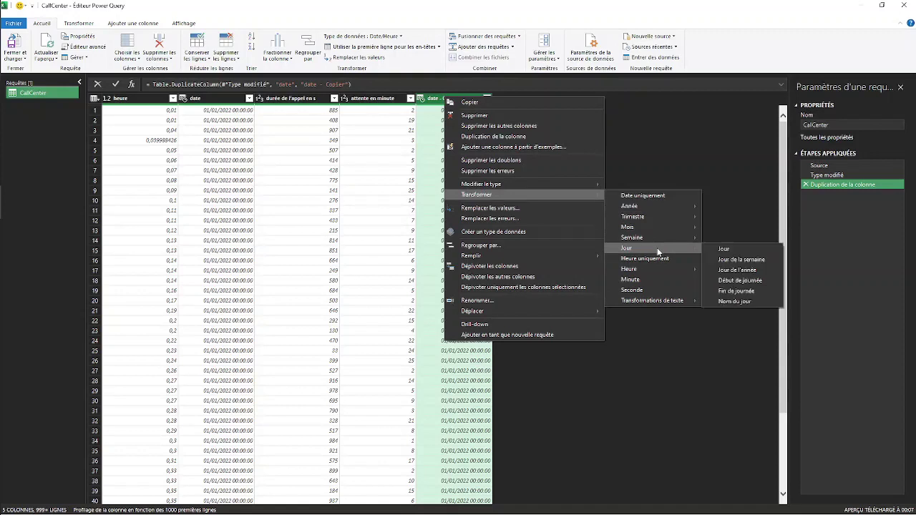
{"action": "left_click", "coordinate": [741, 302]}
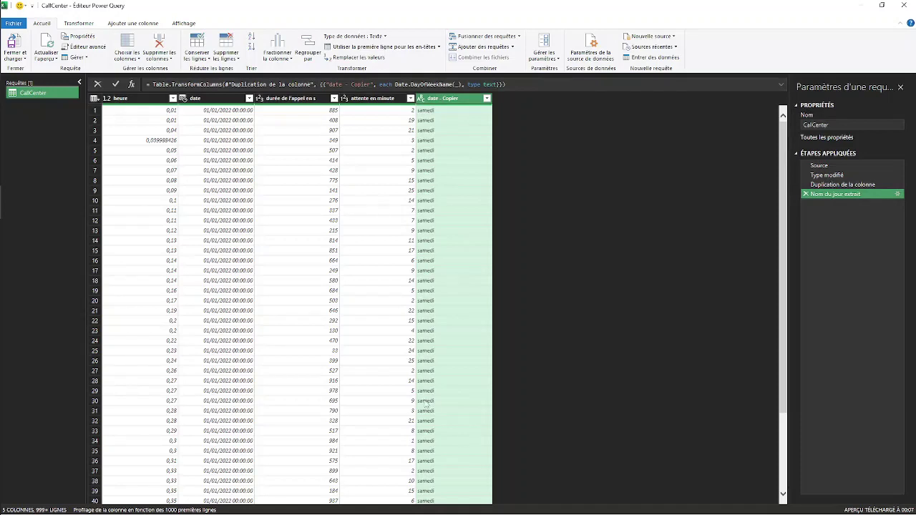
{"action": "scroll", "coordinate": [437, 437], "scroll_direction": "down", "scroll_amount": 20}
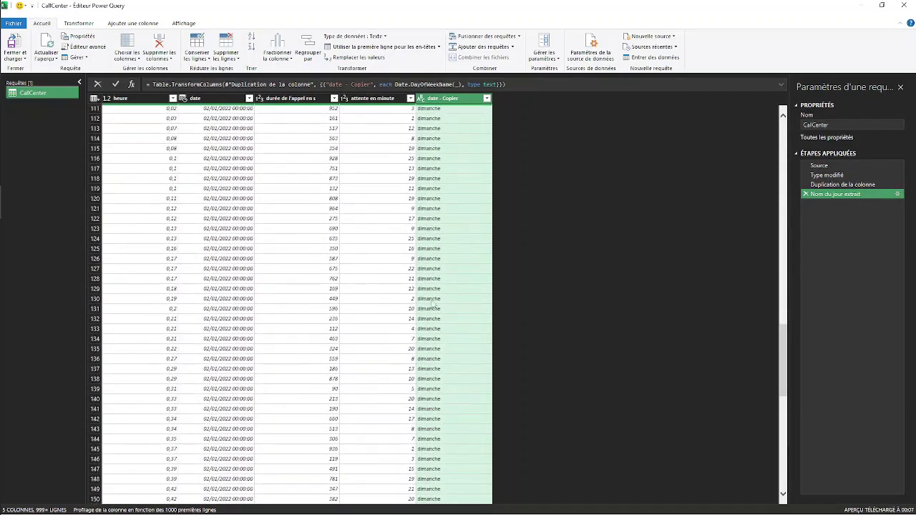
{"action": "scroll", "coordinate": [438, 272], "scroll_direction": "up", "scroll_amount": 10}
{"action": "left_click_drag", "start_coordinate": [430, 98], "coordinate": [272, 99]}
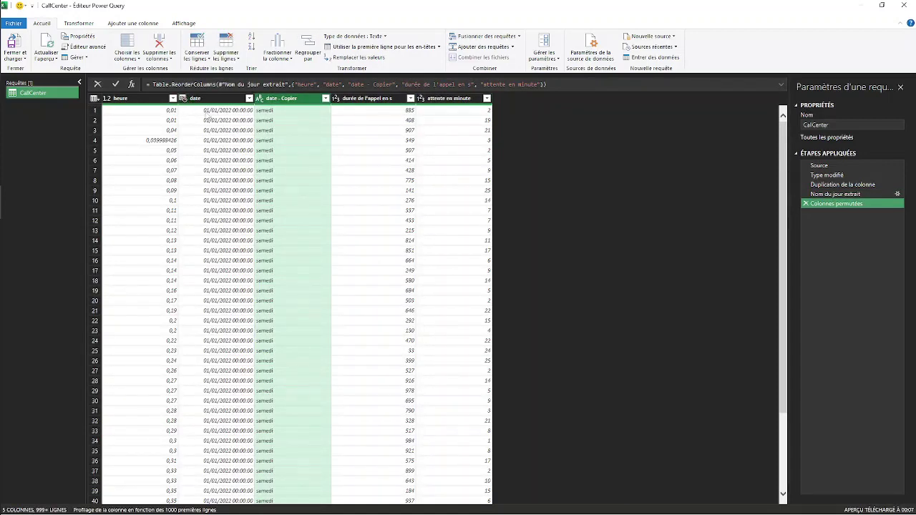
Change the date column's data type to Date and the heure column's data type to Heure
{"action": "left_click", "coordinate": [188, 103]}
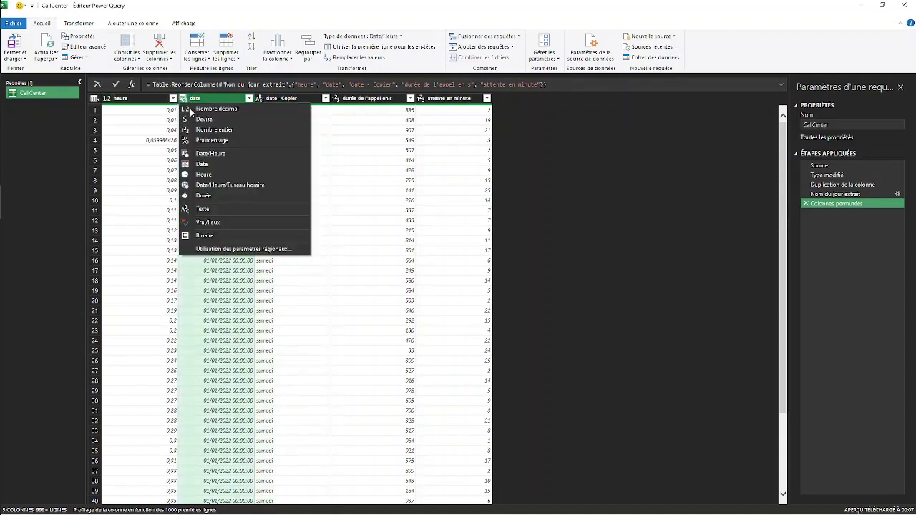
{"action": "left_click", "coordinate": [203, 157]}
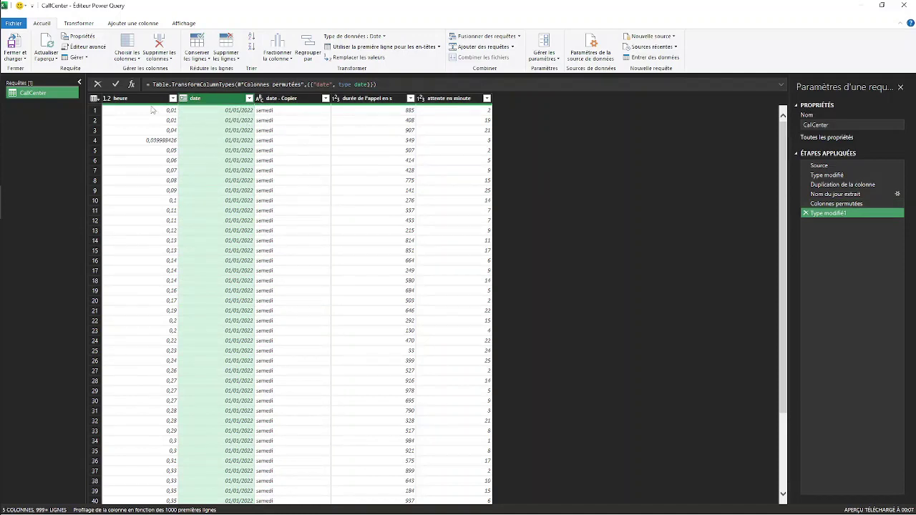
{"action": "left_click", "coordinate": [107, 99]}
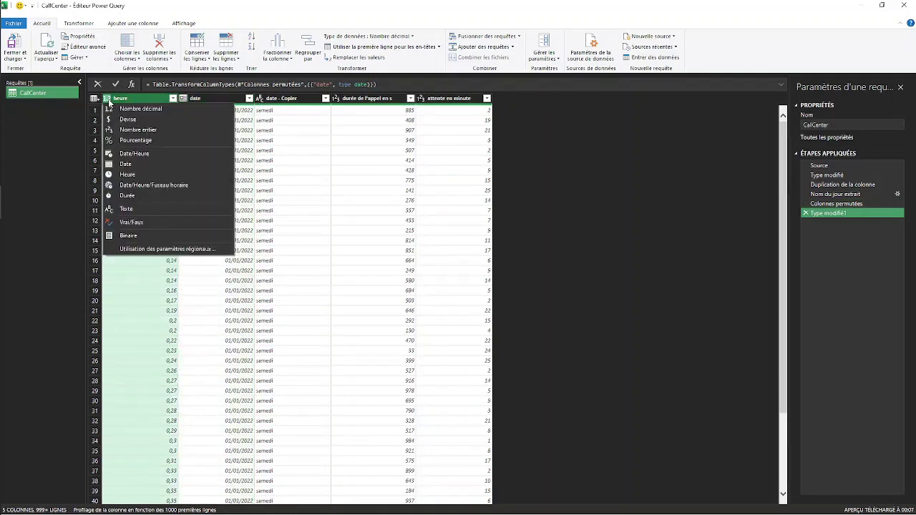
{"action": "left_click", "coordinate": [128, 175]}
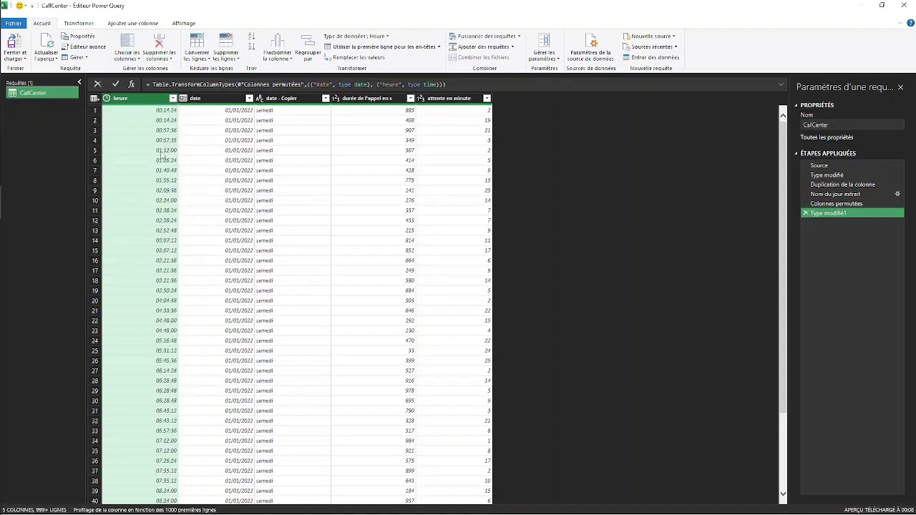
Look through the heure column for conversion errors, inspect the error in row 308, and remove the resulting heure step
{"action": "scroll", "coordinate": [153, 138], "scroll_direction": "down", "scroll_amount": 20}
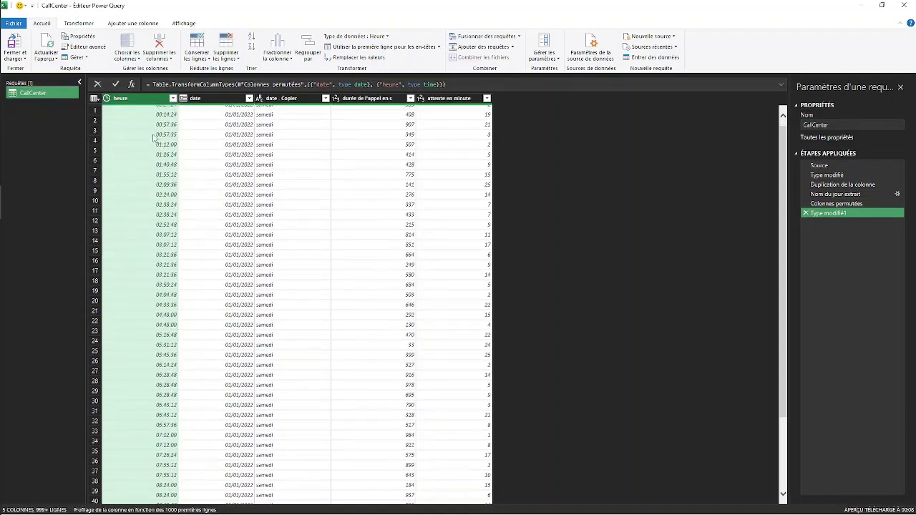
{"action": "scroll", "coordinate": [153, 138], "scroll_direction": "down", "scroll_amount": 20}
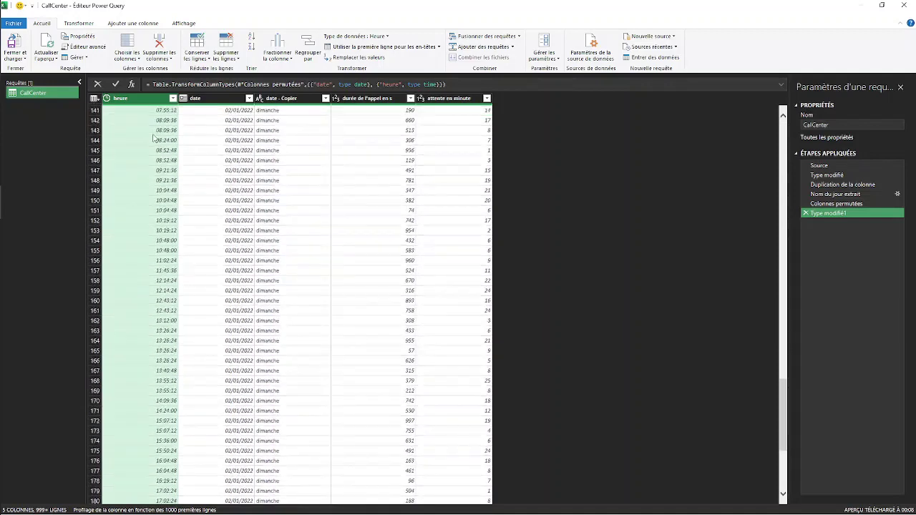
{"action": "scroll", "coordinate": [153, 138], "scroll_direction": "down", "scroll_amount": 16}
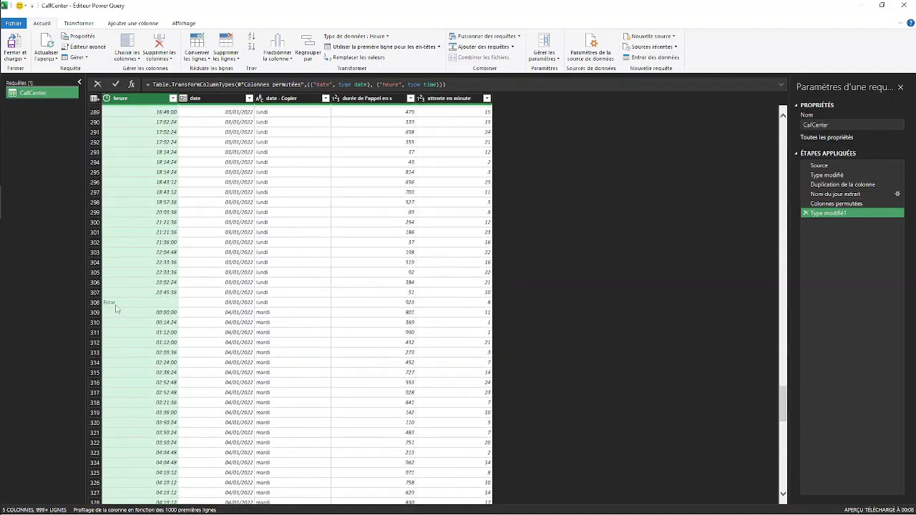
{"action": "left_click", "coordinate": [111, 303]}
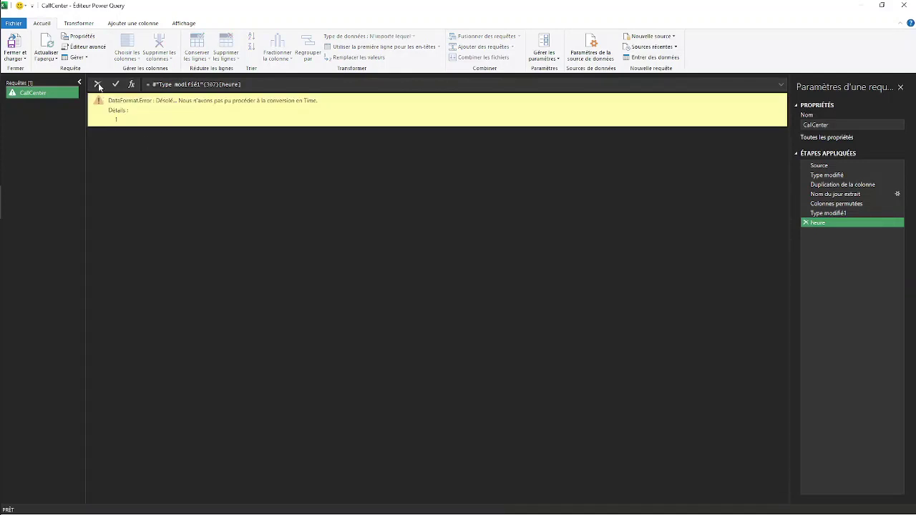
{"action": "left_click", "coordinate": [830, 213]}
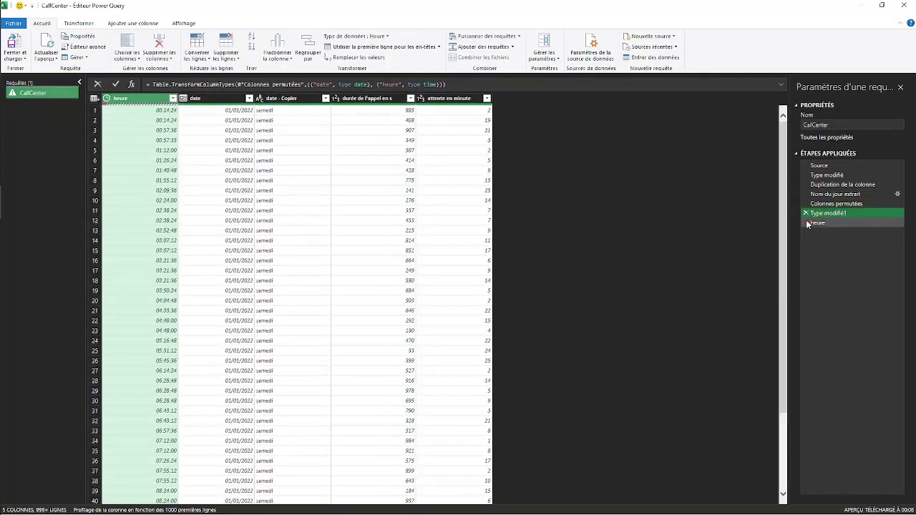
{"action": "left_click", "coordinate": [806, 222]}
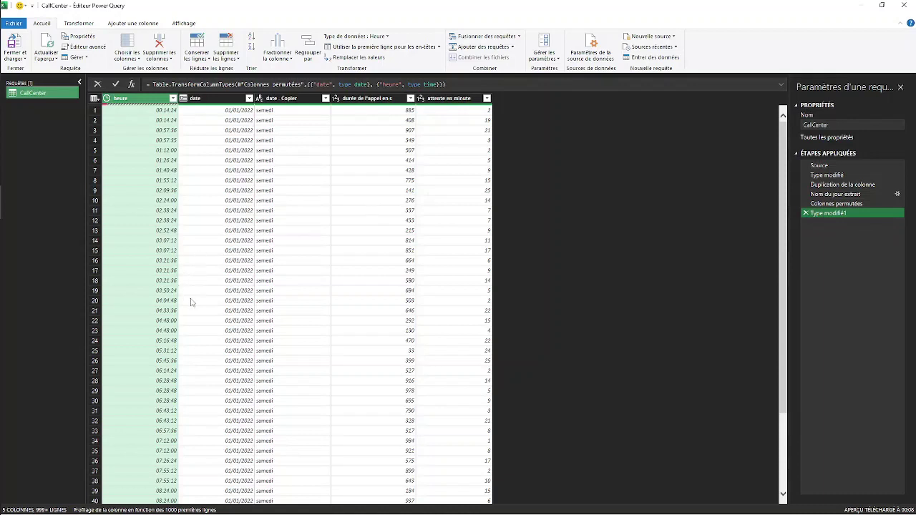
Compare the query before and after the Type modifié1 step, and delete that step
{"action": "left_click", "coordinate": [836, 204]}
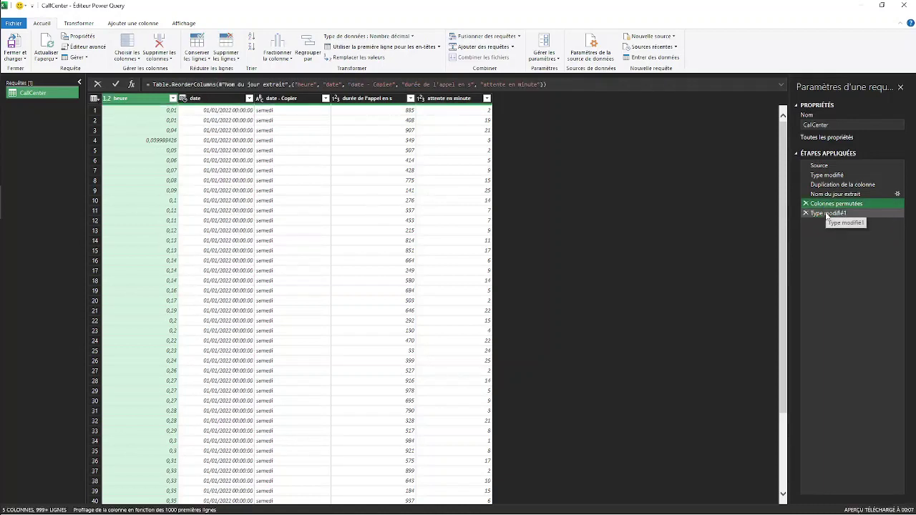
{"action": "left_click", "coordinate": [831, 214]}
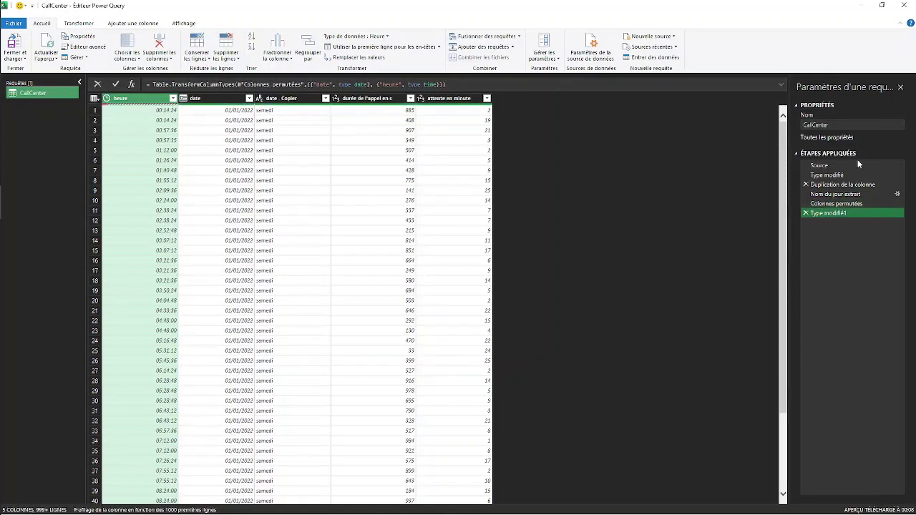
{"action": "left_click", "coordinate": [806, 213]}
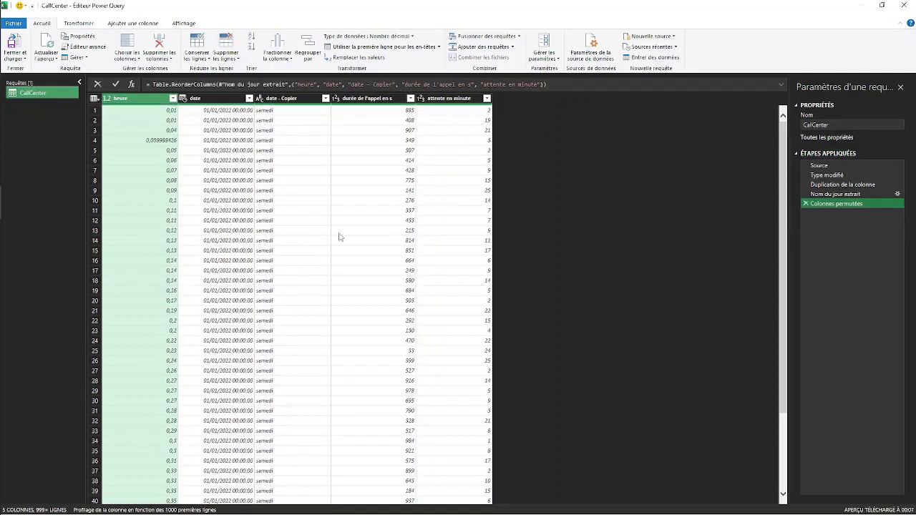
Add a custom column named "Durée de l'appel en minutes" that divides durée de l'appel en s by 60
{"action": "left_click", "coordinate": [163, 162]}
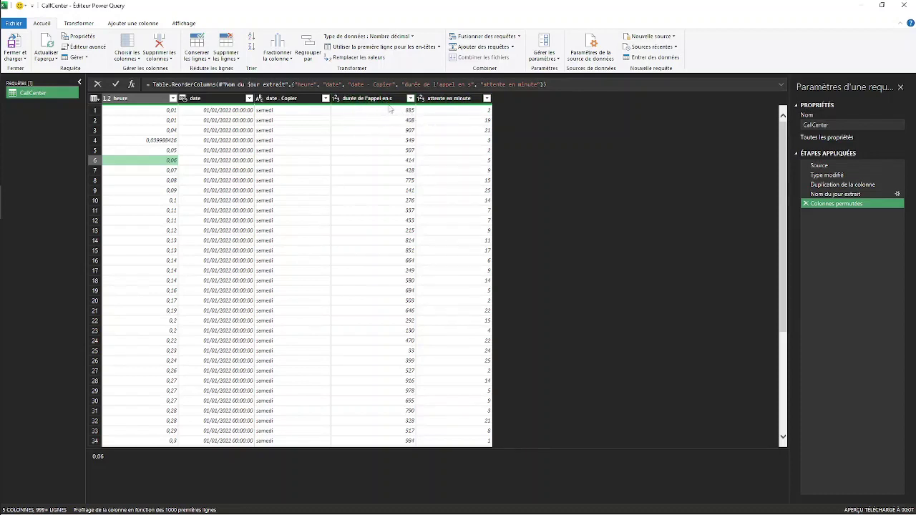
{"action": "mouse_move", "coordinate": [395, 114]}
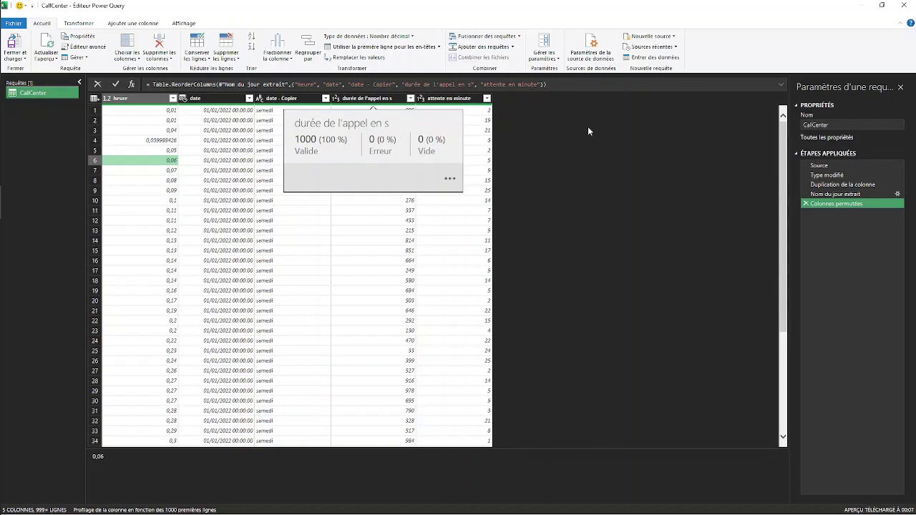
{"action": "left_click", "coordinate": [371, 99]}
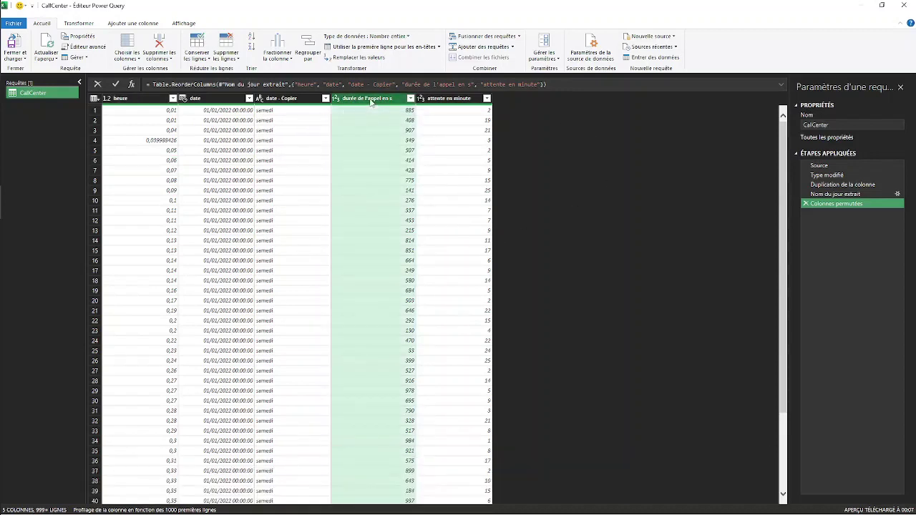
{"action": "left_click", "coordinate": [139, 24]}
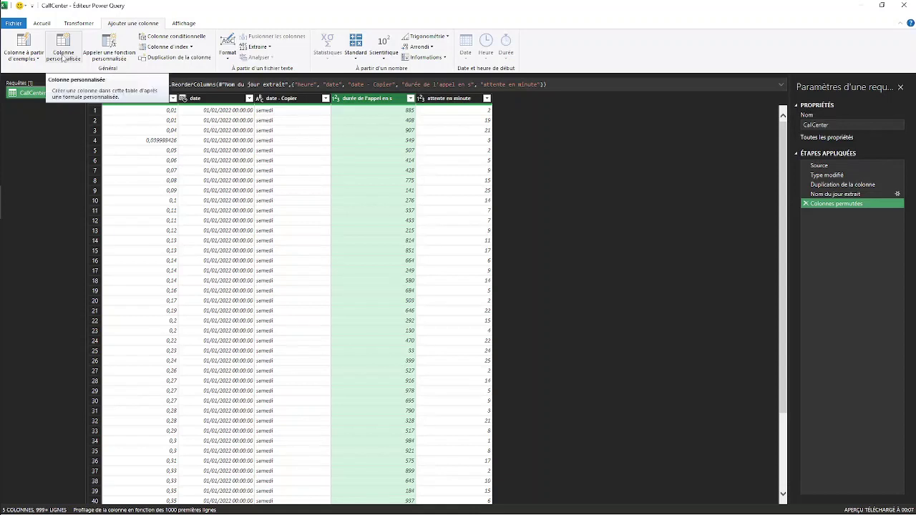
{"action": "left_click", "coordinate": [64, 59]}
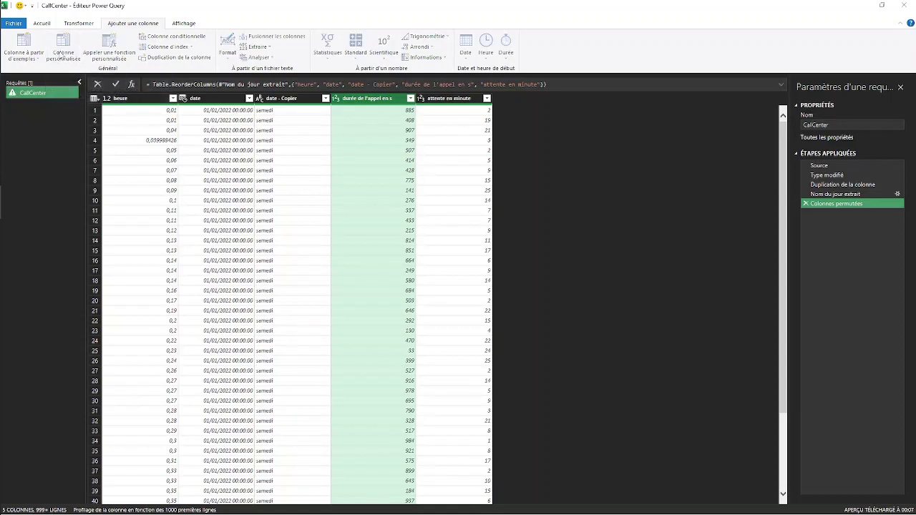
{"action": "left_click", "coordinate": [378, 239]}
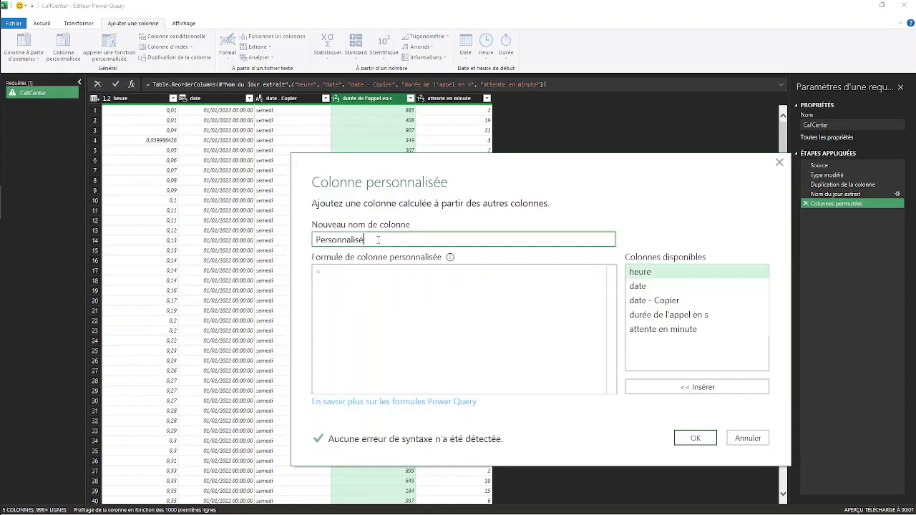
{"action": "left_click_drag", "start_coordinate": [378, 240], "coordinate": [306, 235]}
{"action": "type", "text": "D"}
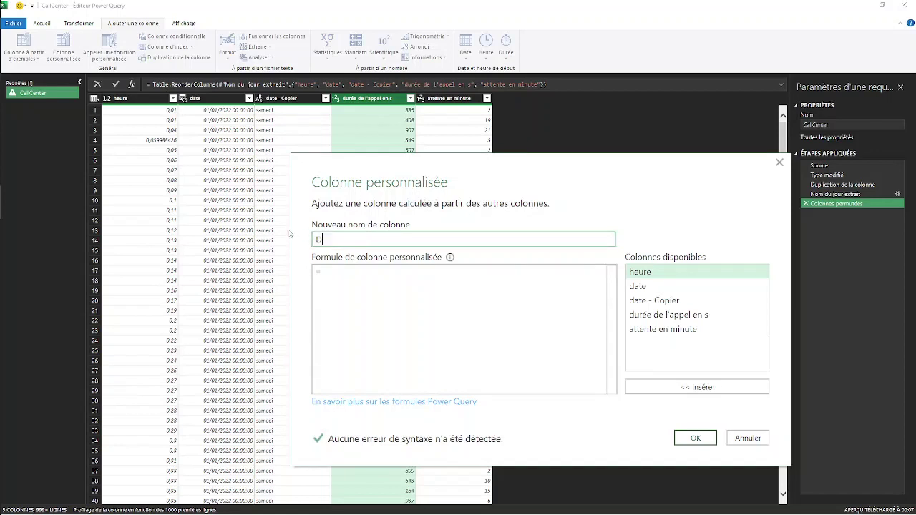
{"action": "type", "text": "uré"}
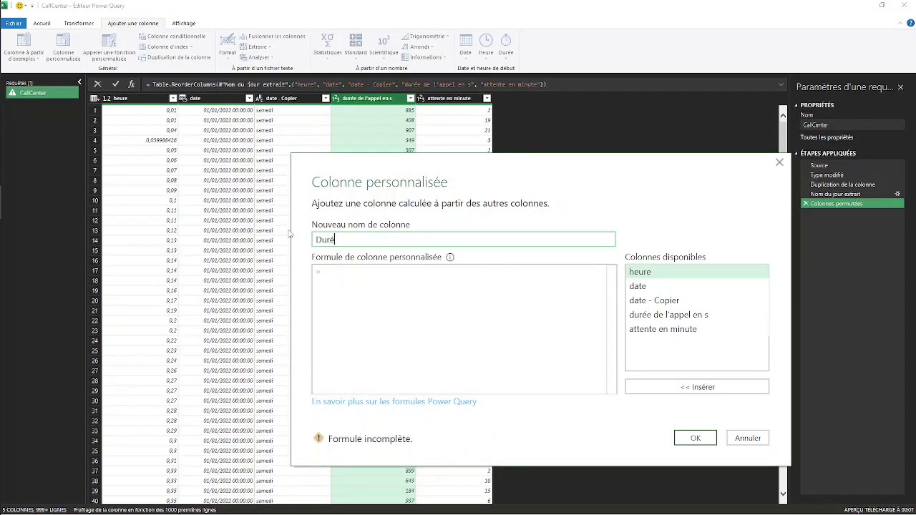
{"action": "type", "text": "e de l'appel en minutes"}
{"action": "left_click", "coordinate": [341, 272]}
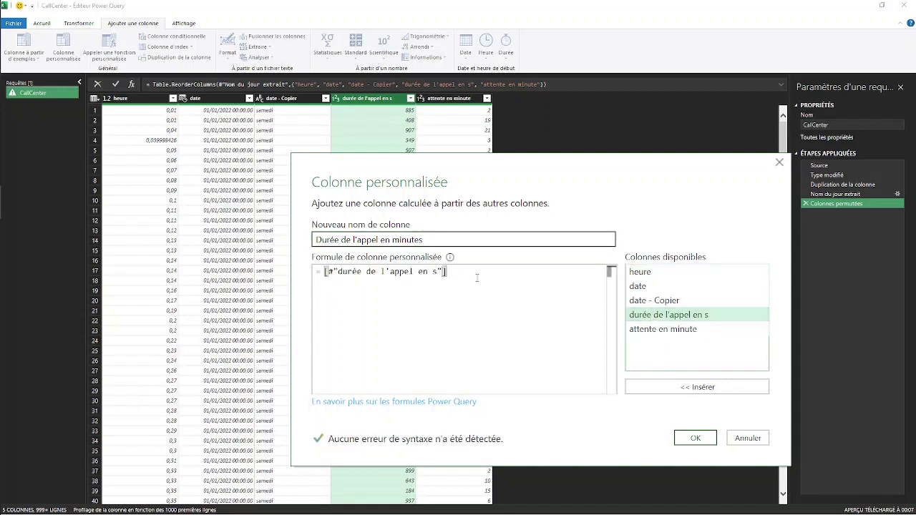
{"action": "type", "text": "/60"}
{"action": "left_click", "coordinate": [695, 437]}
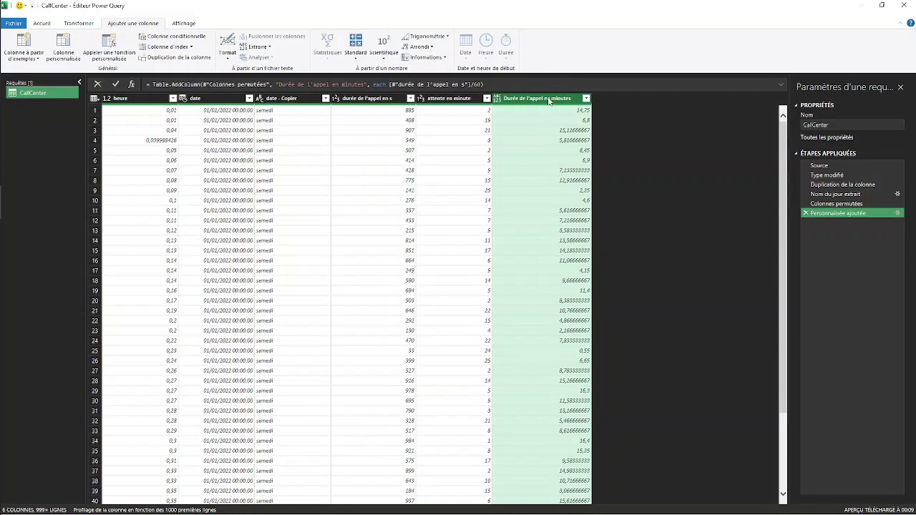
Delete the durée de l'appel en s column and move Durée de l'appel en minutes directly before attente en minute
{"action": "left_click", "coordinate": [375, 99]}
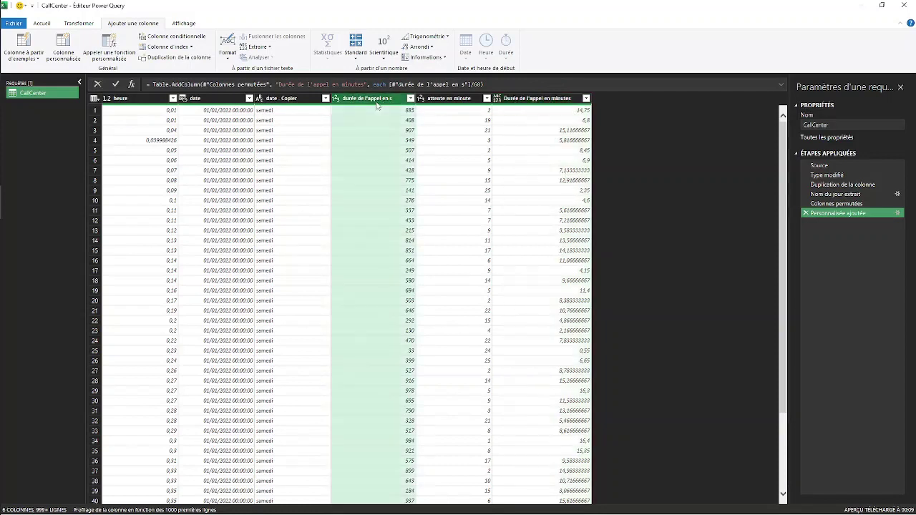
{"action": "right_click", "coordinate": [372, 102]}
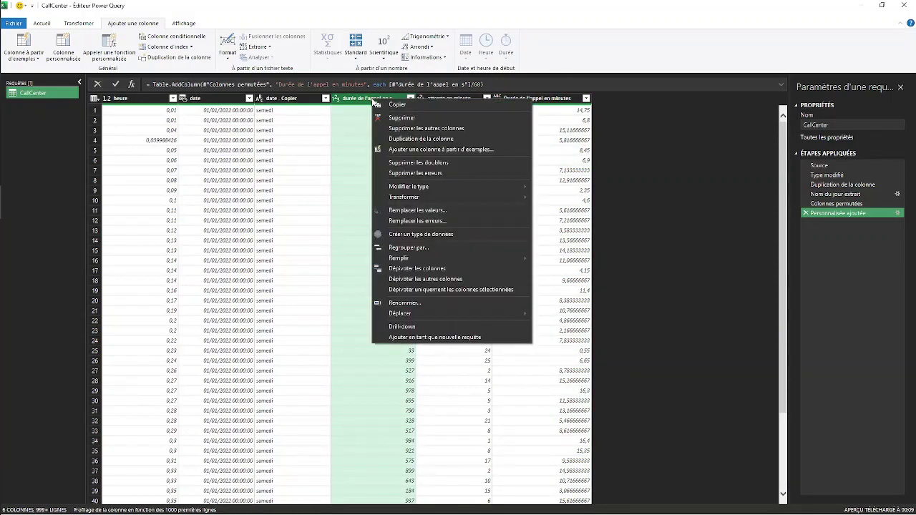
{"action": "left_click", "coordinate": [404, 116]}
{"action": "left_click_drag", "start_coordinate": [449, 100], "coordinate": [362, 100]}
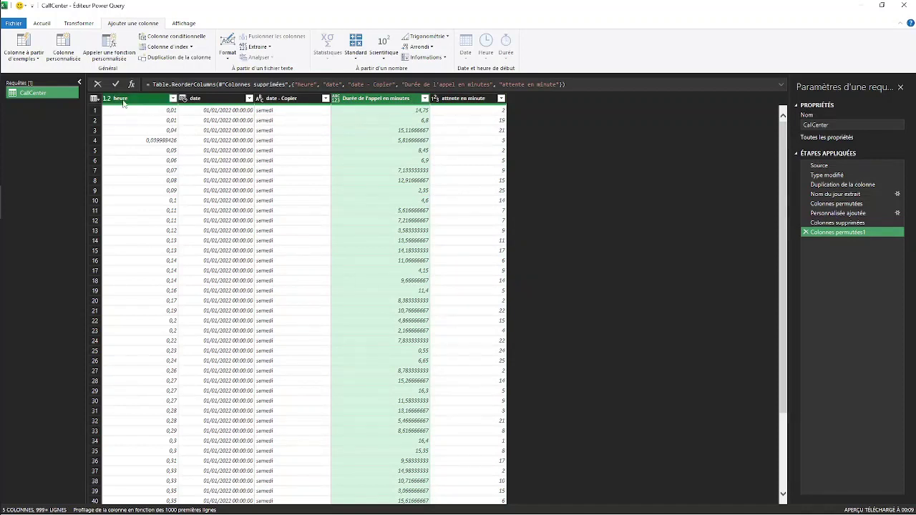
Rename the date - Copier column to "Jour de la semaine" and load the query into the Excel workbook
{"action": "left_click", "coordinate": [289, 100]}
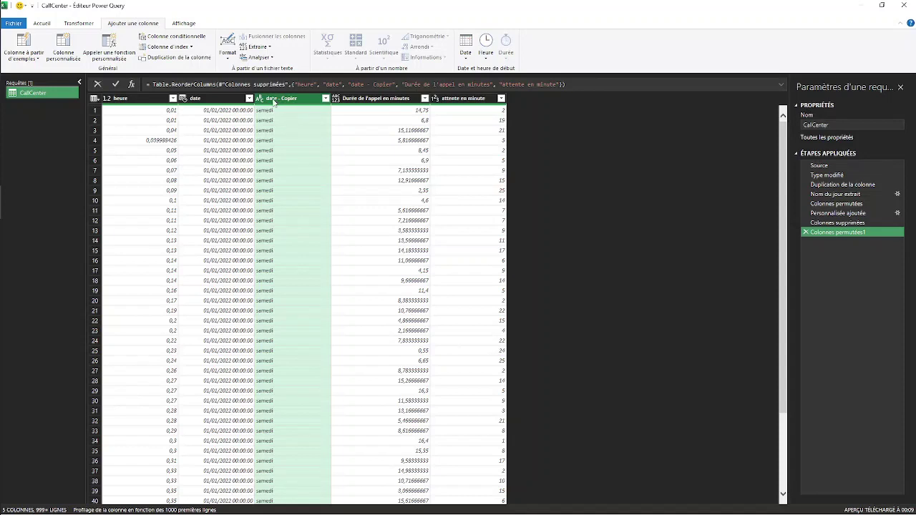
{"action": "double_click", "coordinate": [274, 100]}
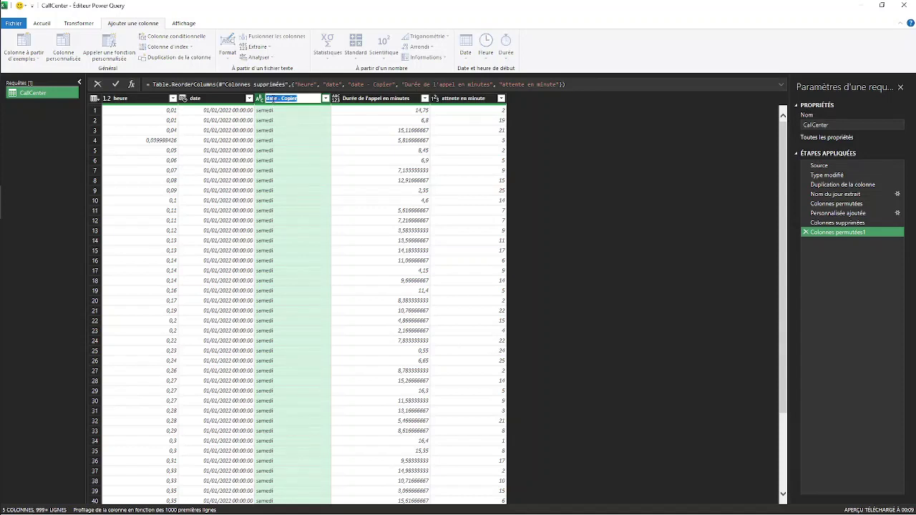
{"action": "type", "text": "Jour de la semaine"}
{"action": "key", "text": "Return"}
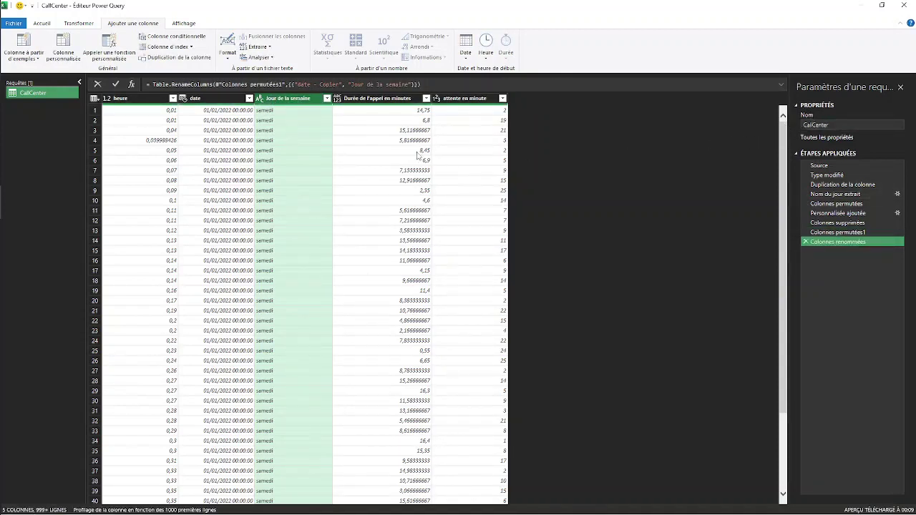
{"action": "left_click", "coordinate": [41, 23]}
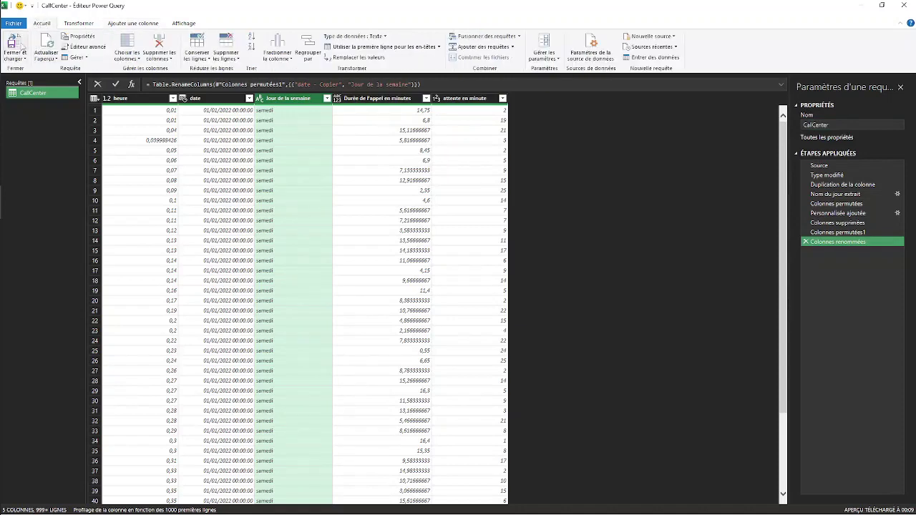
{"action": "left_click", "coordinate": [15, 41]}
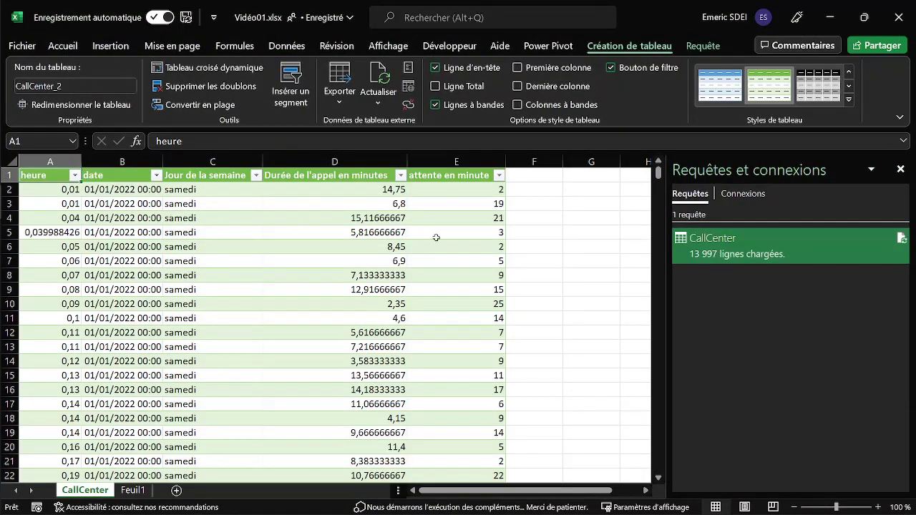
Apply the Heure number format to the table's heure column and check the times down the rows
{"action": "left_click", "coordinate": [50, 166]}
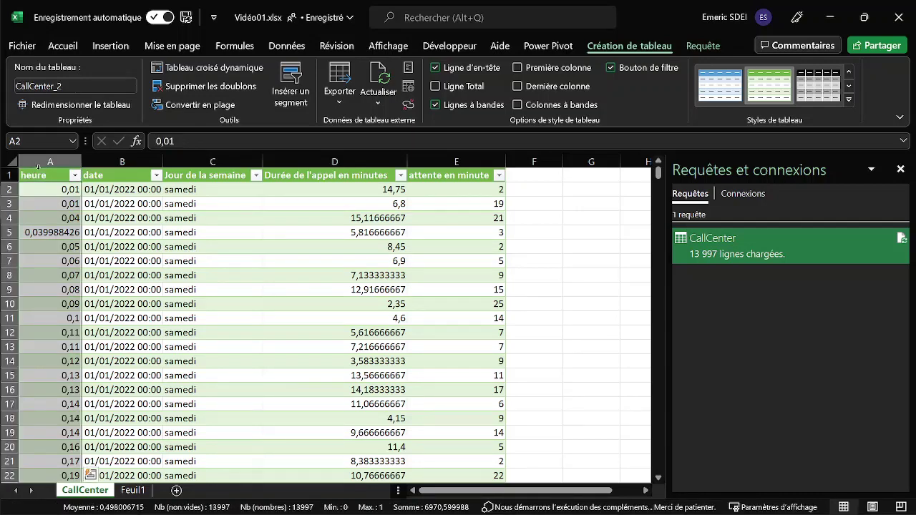
{"action": "left_click", "coordinate": [66, 45]}
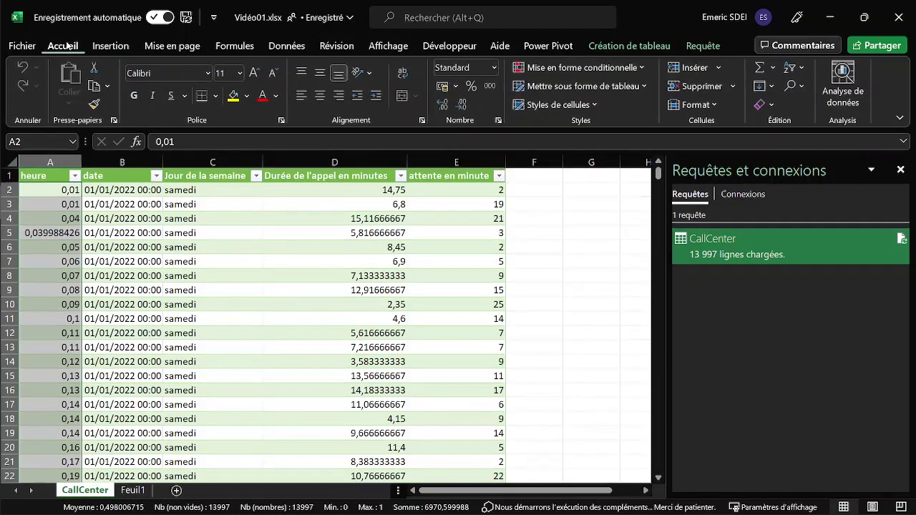
{"action": "left_click", "coordinate": [494, 67]}
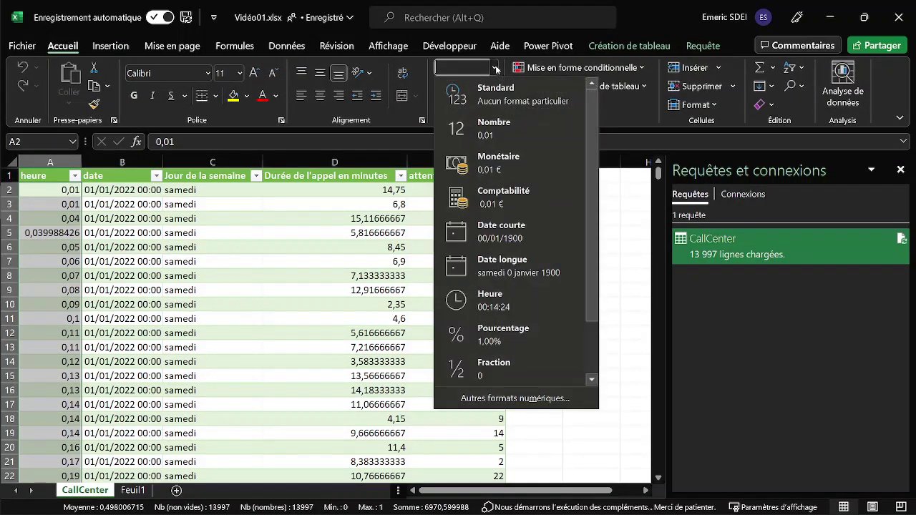
{"action": "left_click", "coordinate": [504, 303]}
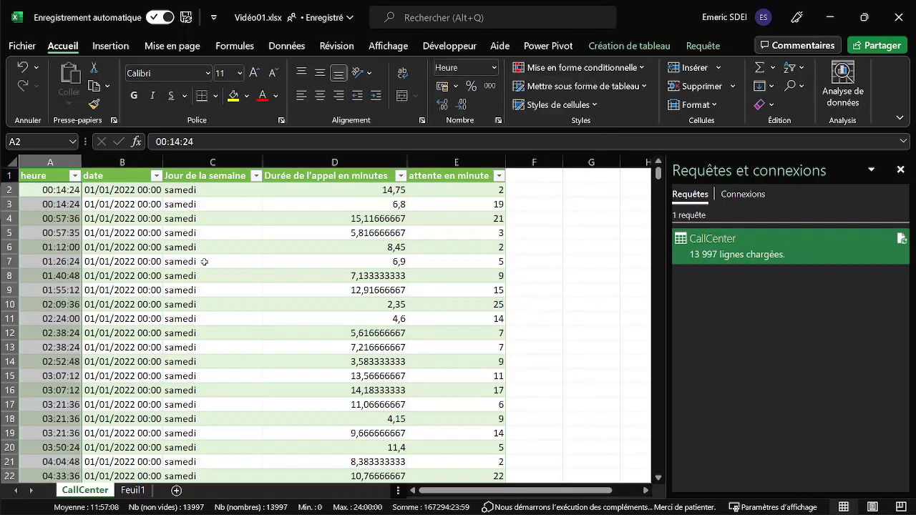
{"action": "scroll", "coordinate": [68, 262], "scroll_direction": "down", "scroll_amount": 20}
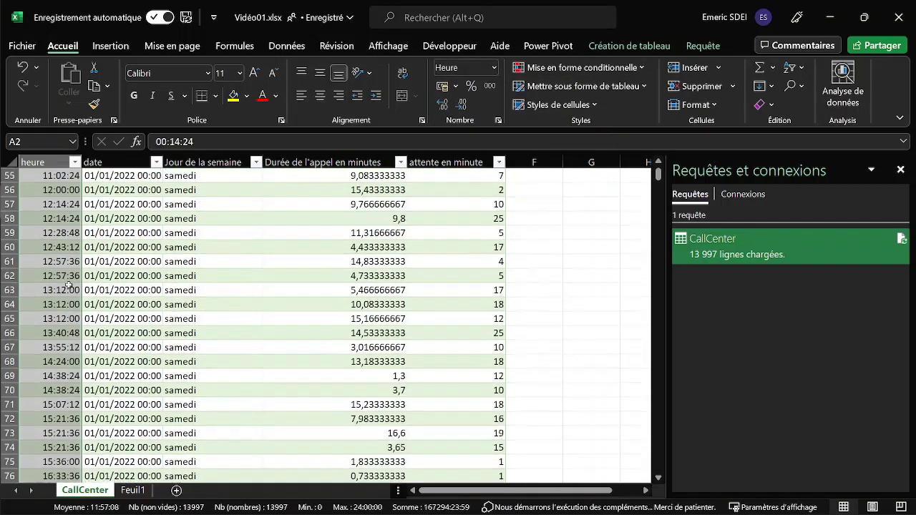
{"action": "scroll", "coordinate": [68, 285], "scroll_direction": "down", "scroll_amount": 7}
{"action": "scroll", "coordinate": [323, 231], "scroll_direction": "up", "scroll_amount": 11}
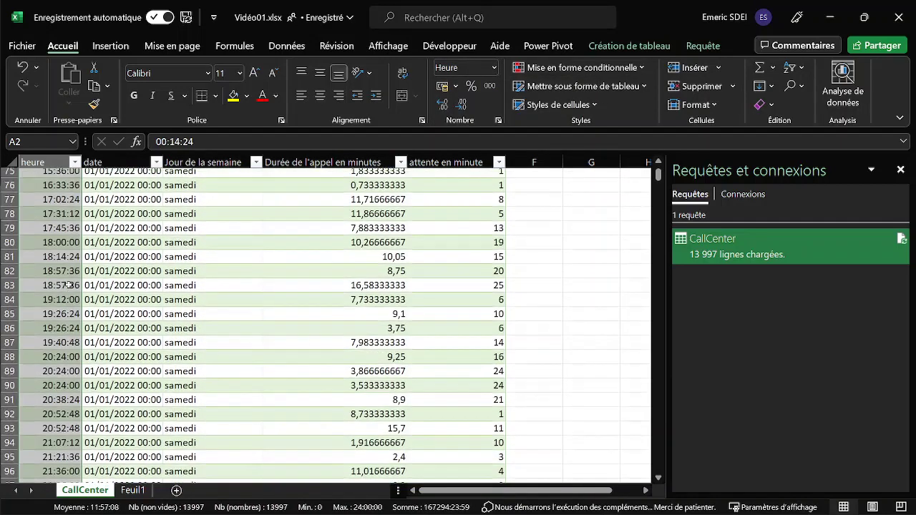
Close the query list and insert a pivot table from the call center table on a new worksheet
{"action": "left_click", "coordinate": [169, 216]}
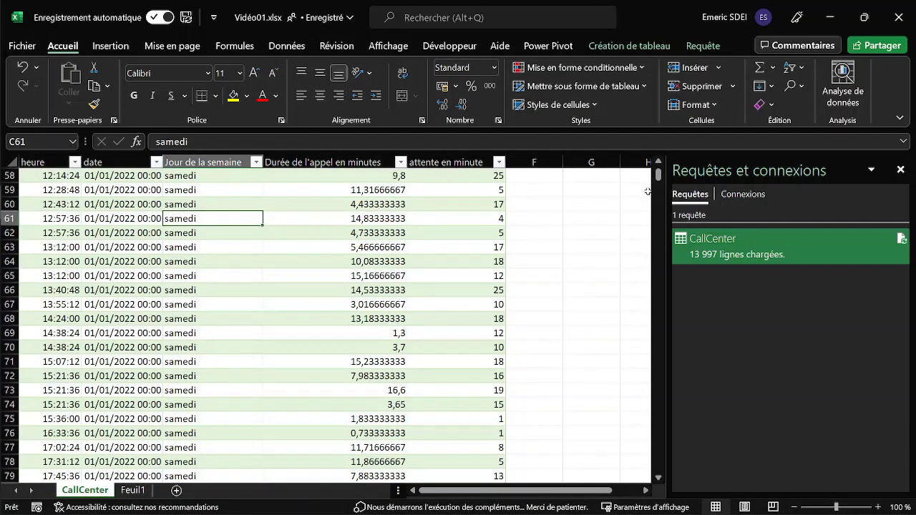
{"action": "left_click", "coordinate": [900, 171]}
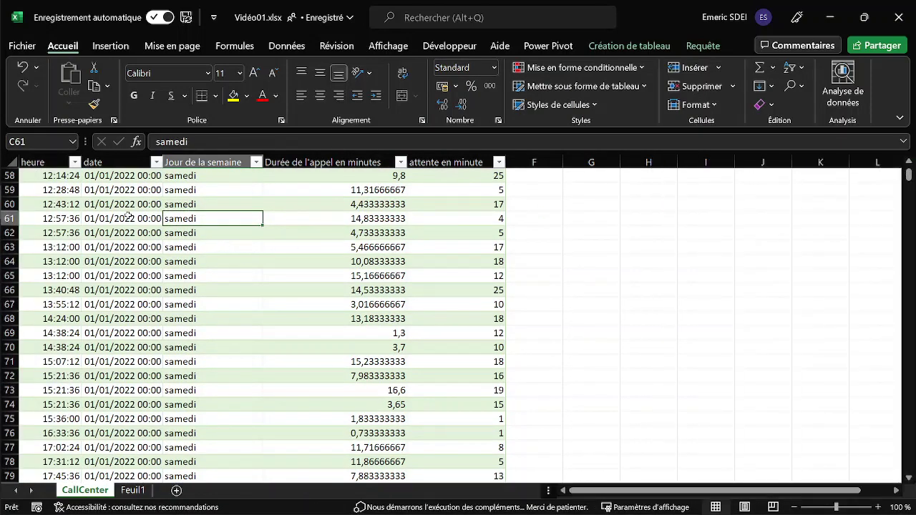
{"action": "left_click", "coordinate": [112, 216]}
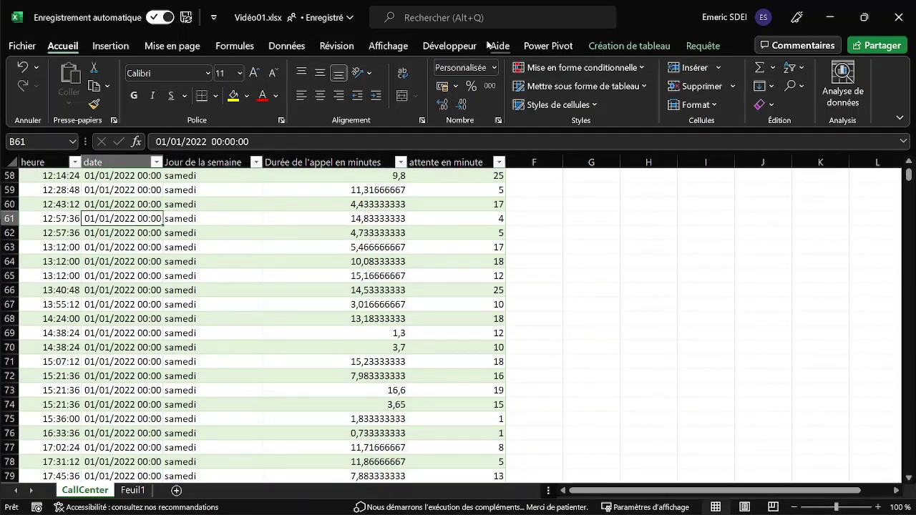
{"action": "left_click", "coordinate": [112, 45]}
{"action": "left_click", "coordinate": [44, 74]}
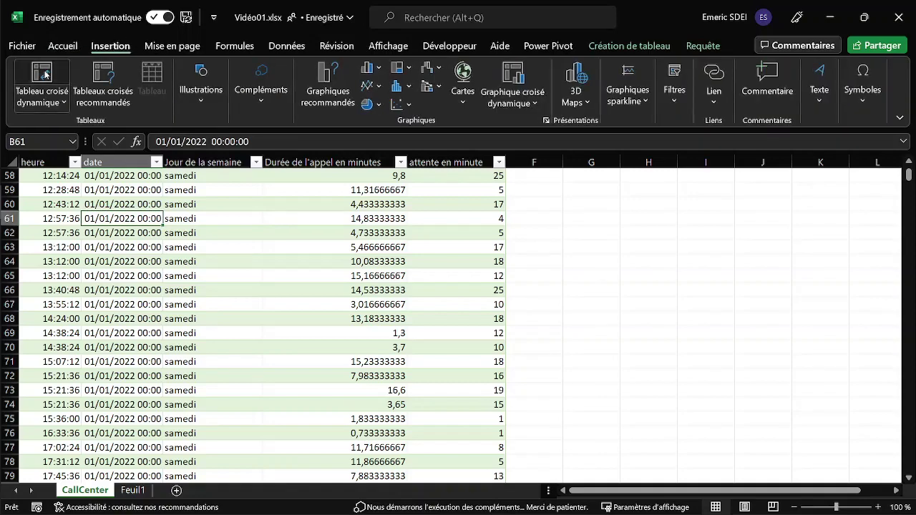
{"action": "left_click", "coordinate": [421, 236]}
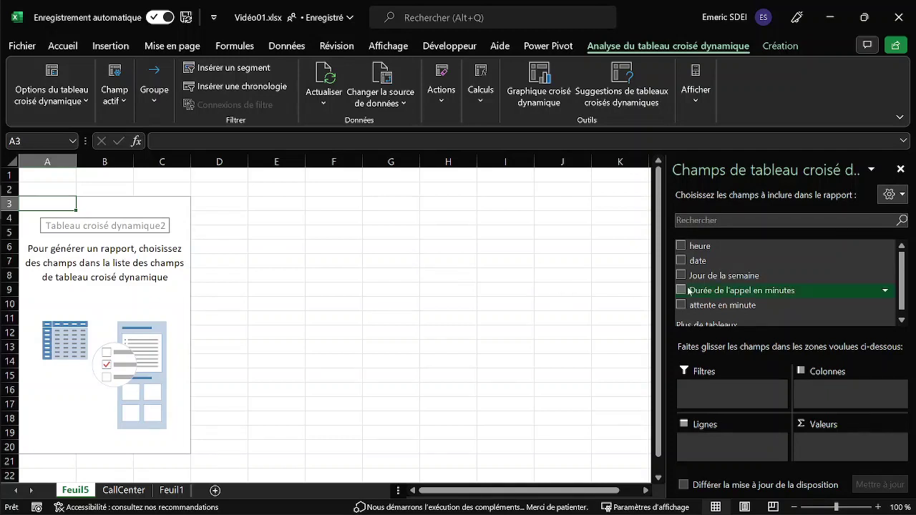
Lay out the pivot table with heure as rows, Jour de la semaine as columns, and the count of Jour de la semaine as values
{"action": "left_click_drag", "start_coordinate": [702, 246], "coordinate": [738, 446]}
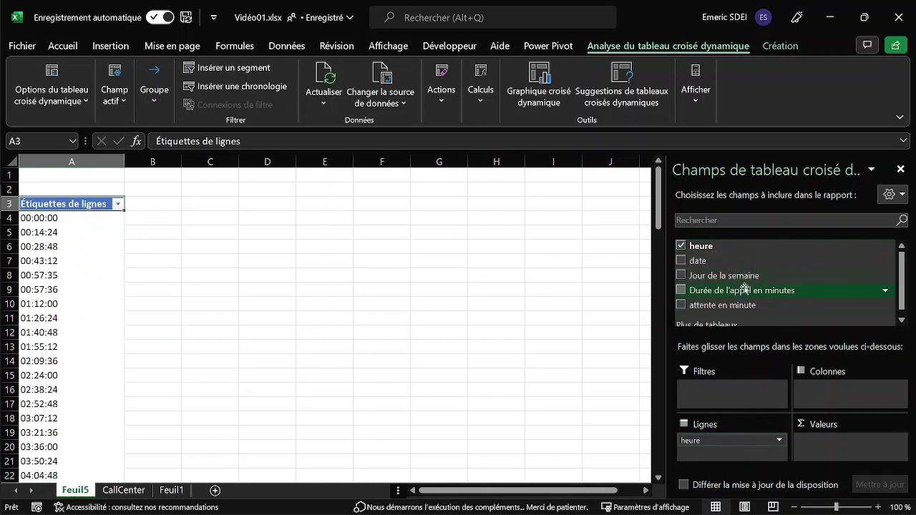
{"action": "left_click_drag", "start_coordinate": [723, 276], "coordinate": [861, 401]}
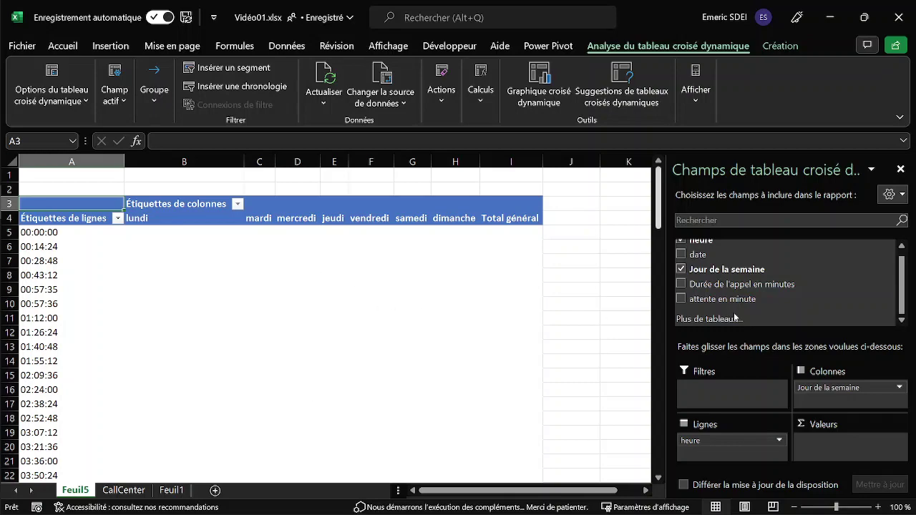
{"action": "left_click_drag", "start_coordinate": [760, 274], "coordinate": [851, 452]}
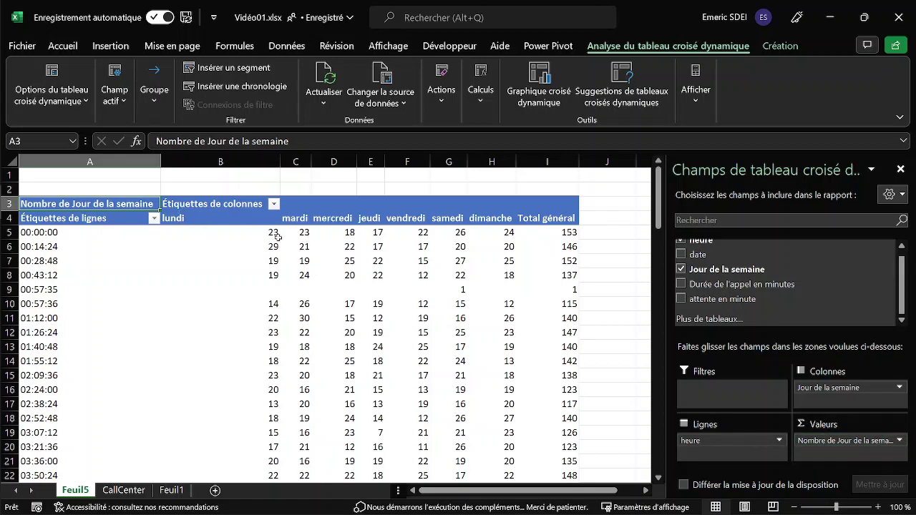
Group the pivot table's heure row labels by Heures only, leaving Mois out of the grouping
{"action": "mouse_move", "coordinate": [277, 235]}
{"action": "scroll", "coordinate": [47, 234], "scroll_direction": "down", "scroll_amount": 7}
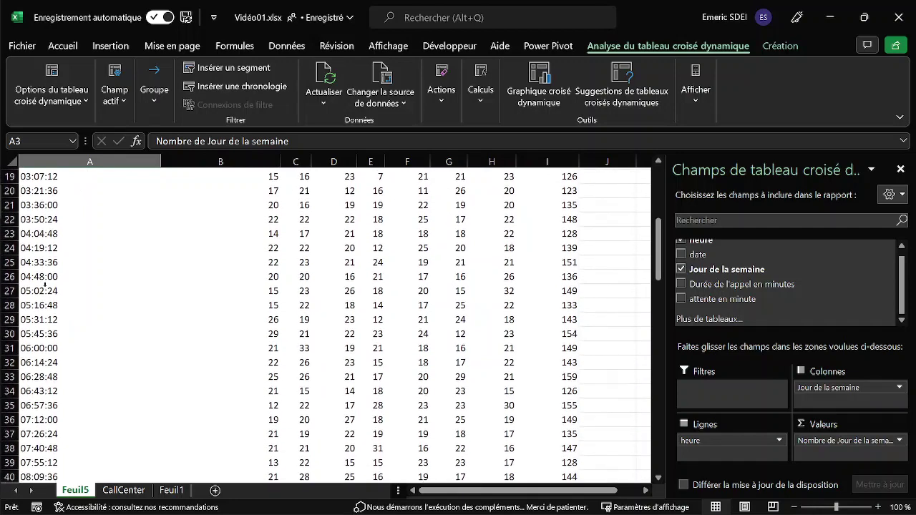
{"action": "scroll", "coordinate": [52, 349], "scroll_direction": "up", "scroll_amount": 7}
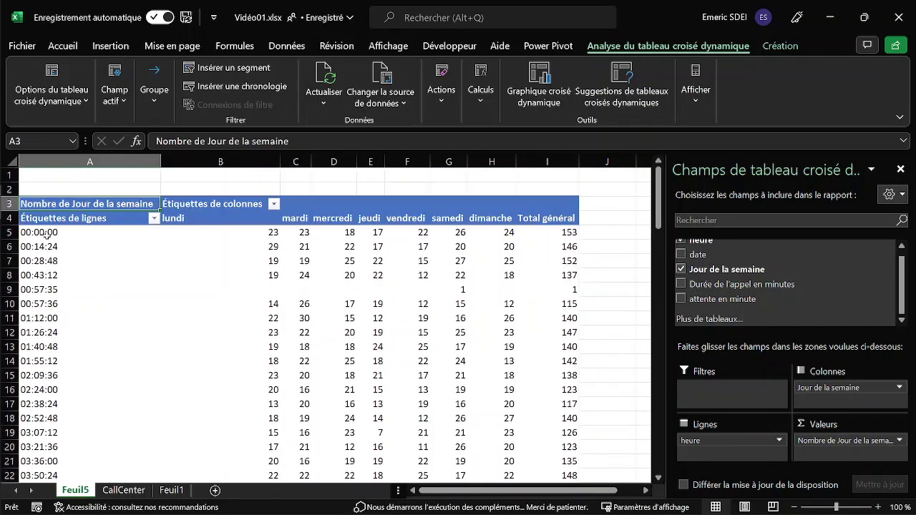
{"action": "left_click", "coordinate": [43, 233]}
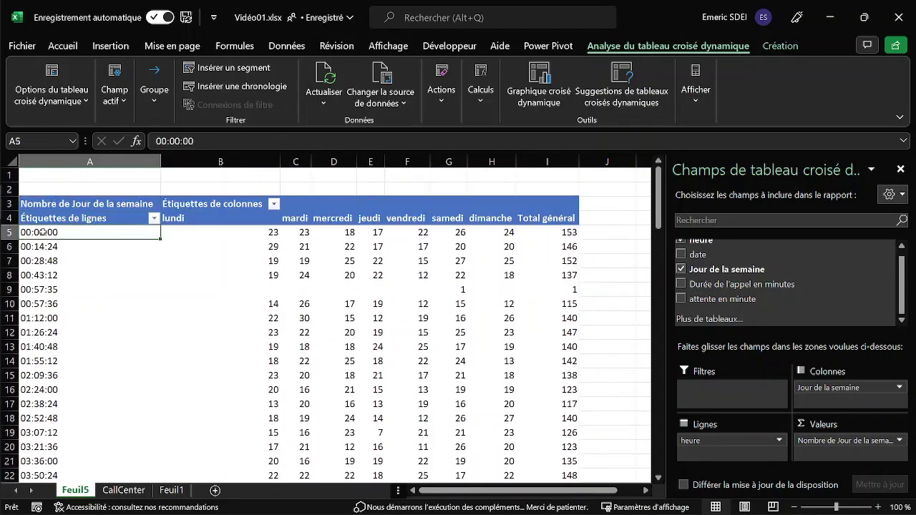
{"action": "right_click", "coordinate": [43, 232]}
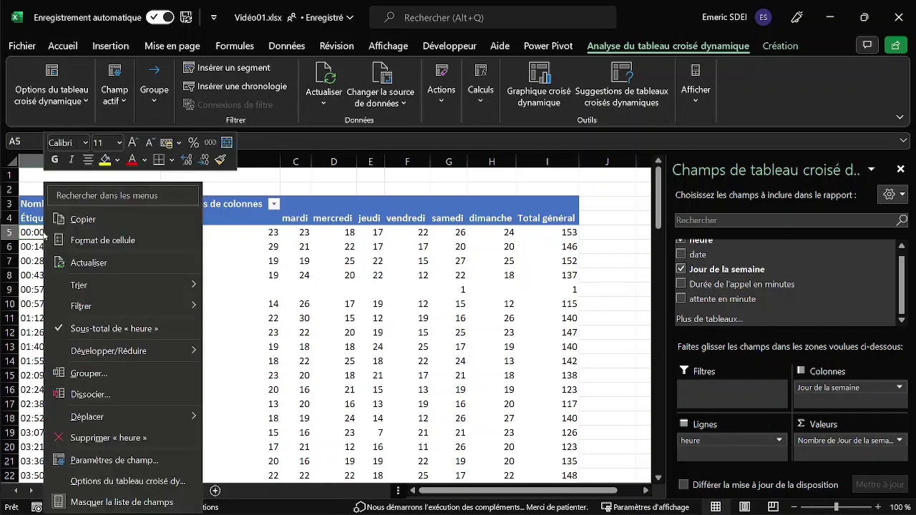
{"action": "left_click", "coordinate": [88, 373]}
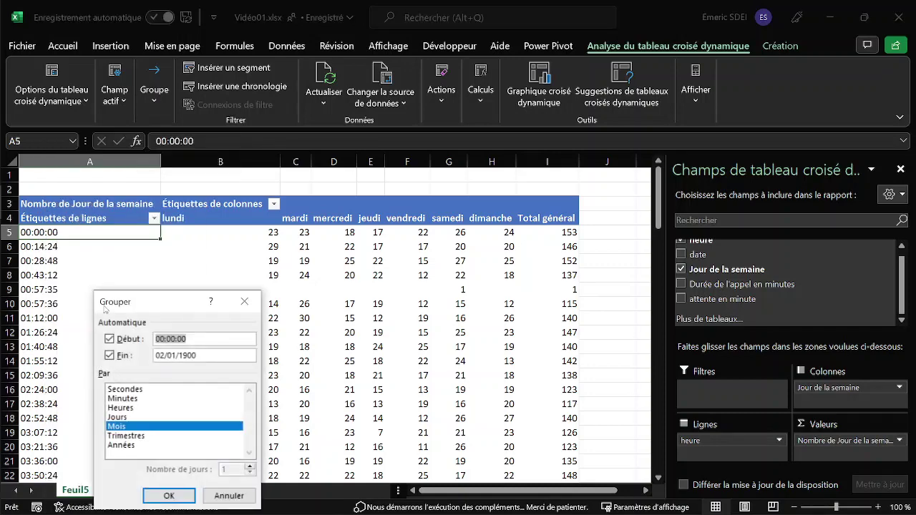
{"action": "left_click", "coordinate": [125, 407]}
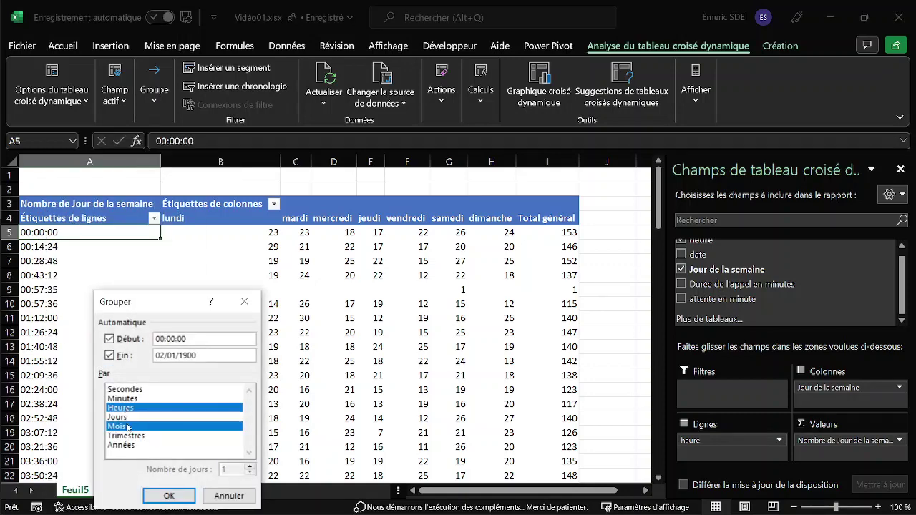
{"action": "left_click", "coordinate": [128, 427]}
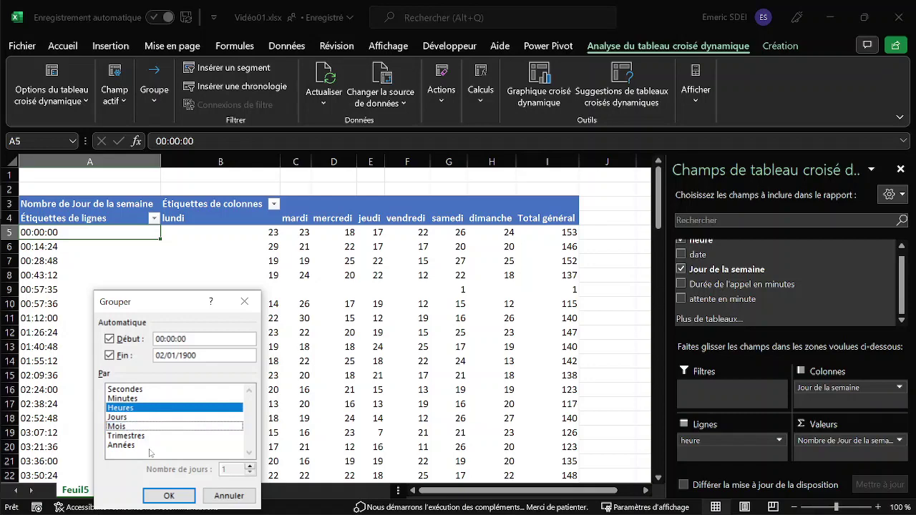
{"action": "left_click", "coordinate": [168, 496]}
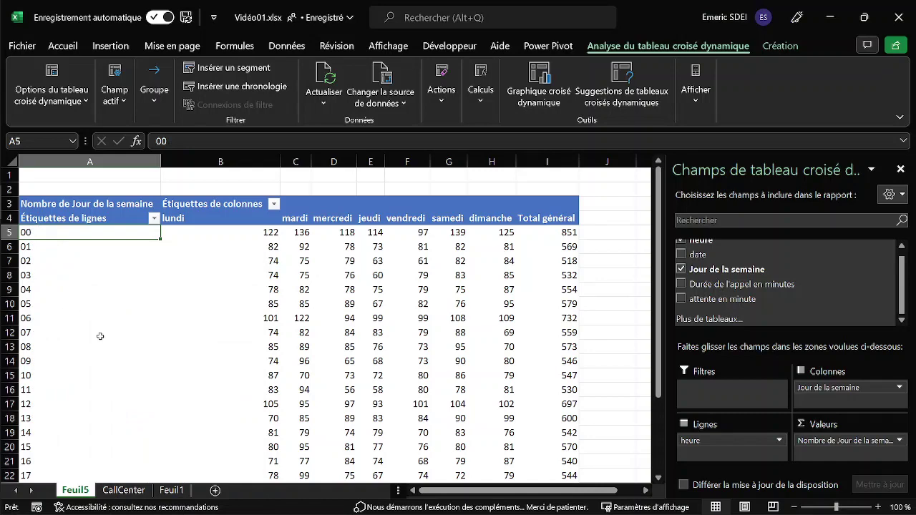
Check the grouped hourly rows down to the grand total and close the pivot table field list
{"action": "scroll", "coordinate": [101, 336], "scroll_direction": "down", "scroll_amount": 4}
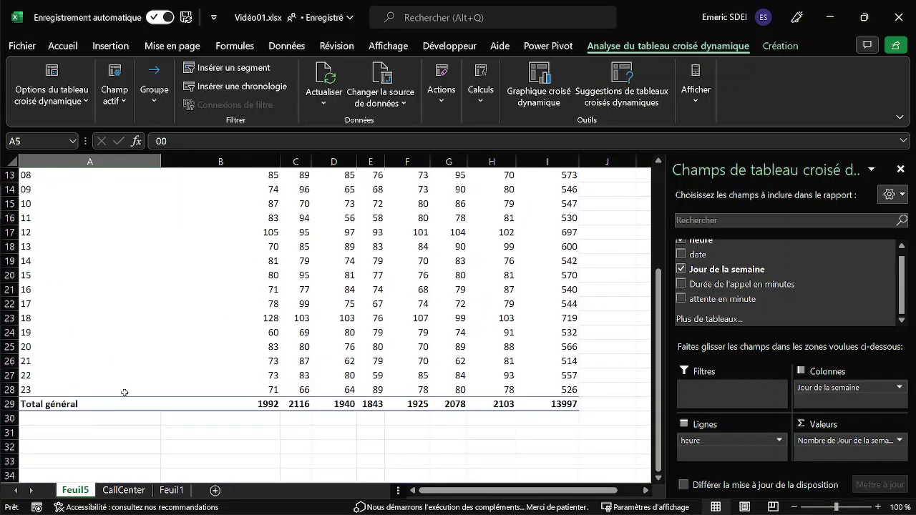
{"action": "scroll", "coordinate": [120, 370], "scroll_direction": "up", "scroll_amount": 4}
{"action": "scroll", "coordinate": [120, 370], "scroll_direction": "down", "scroll_amount": 1}
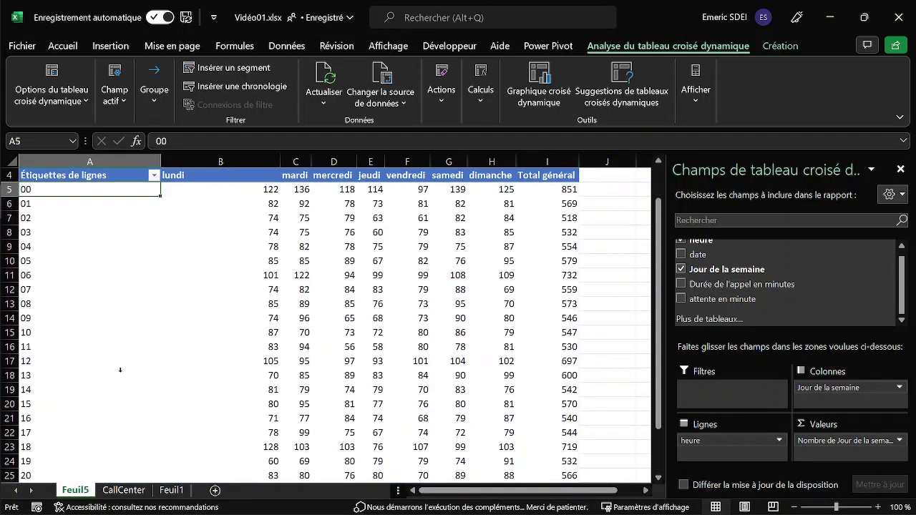
{"action": "left_click", "coordinate": [900, 169]}
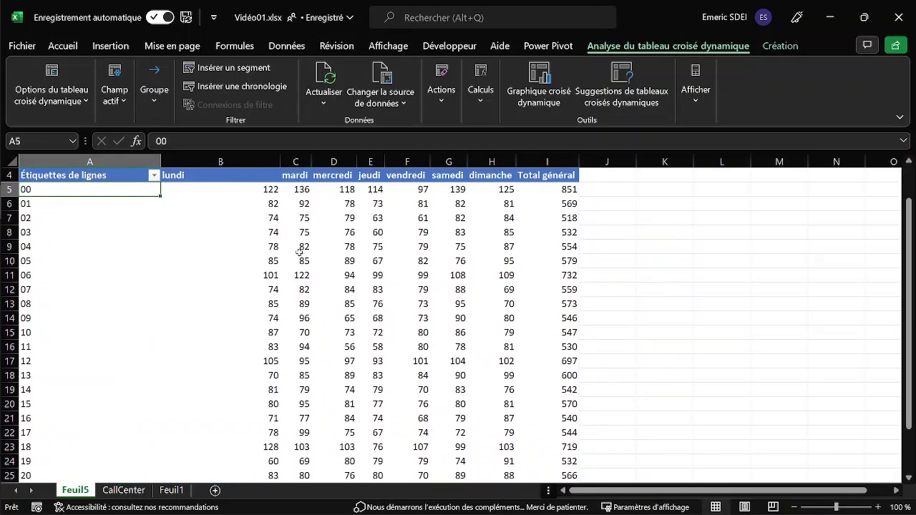
{"action": "mouse_move", "coordinate": [383, 255]}
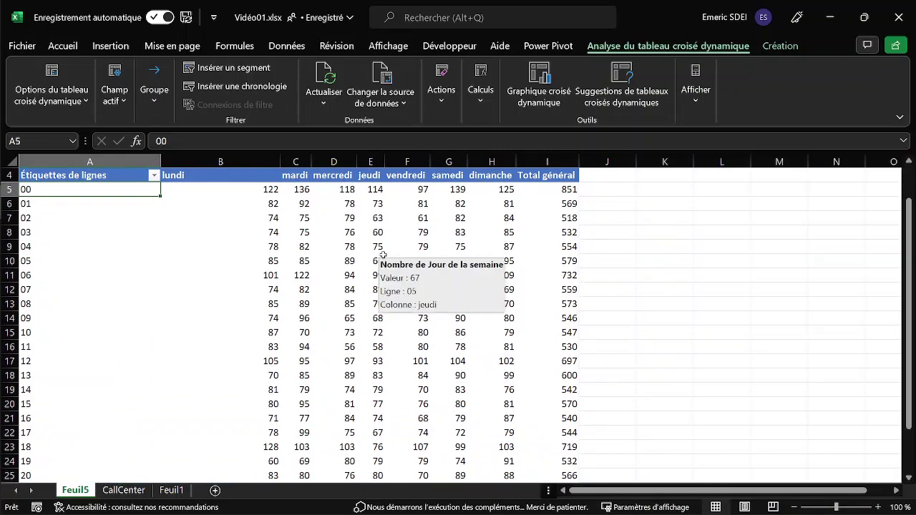
Examine the Total général values for hours 00, 06, 12 and 18 to compare call peaks
{"action": "left_click", "coordinate": [569, 190]}
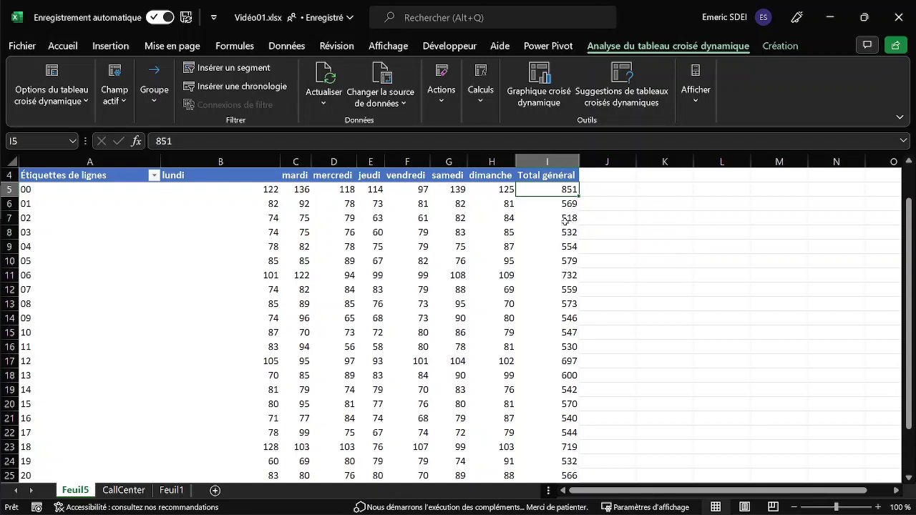
{"action": "left_click", "coordinate": [562, 277]}
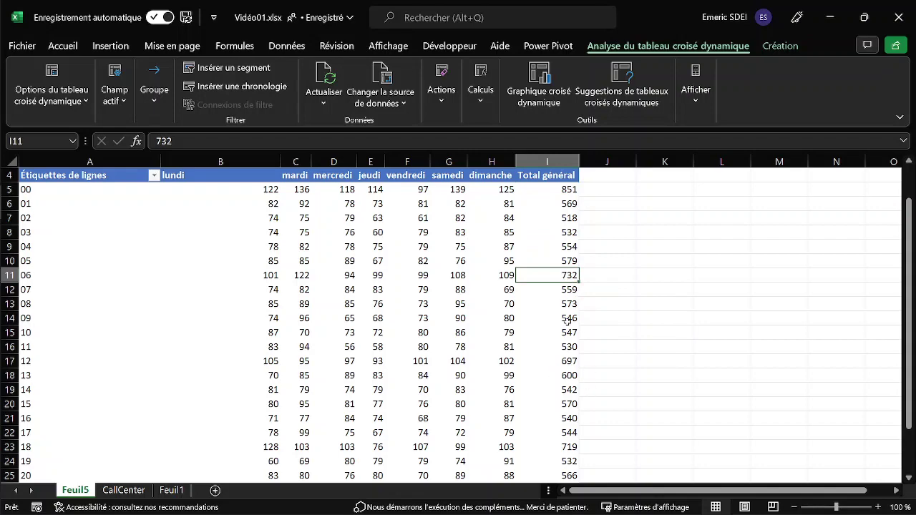
{"action": "left_click", "coordinate": [567, 363]}
{"action": "scroll", "coordinate": [511, 292], "scroll_direction": "down", "scroll_amount": 2}
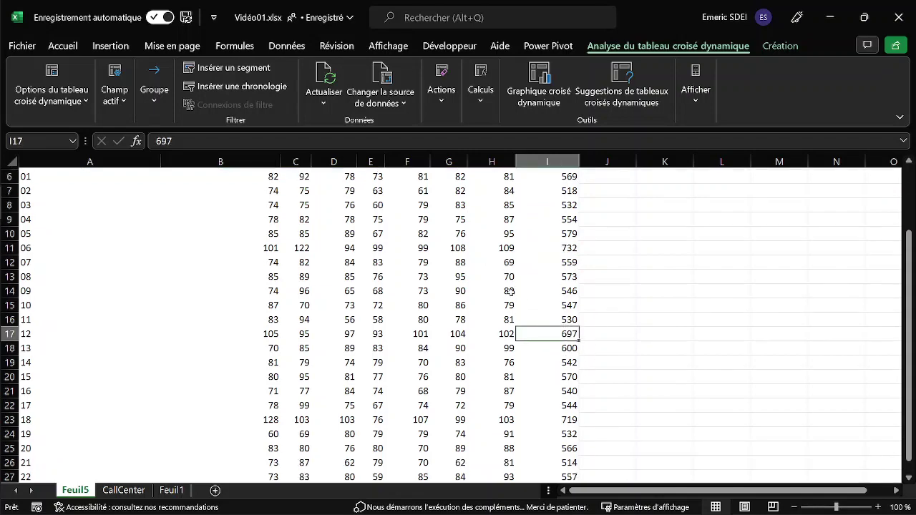
{"action": "scroll", "coordinate": [511, 292], "scroll_direction": "down", "scroll_amount": 2}
{"action": "left_click", "coordinate": [563, 361]}
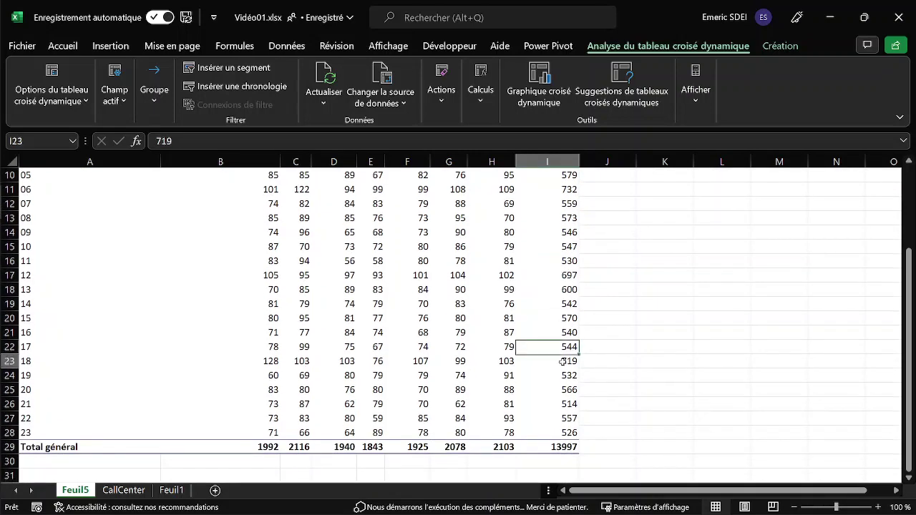
{"action": "scroll", "coordinate": [450, 334], "scroll_direction": "up", "scroll_amount": 2}
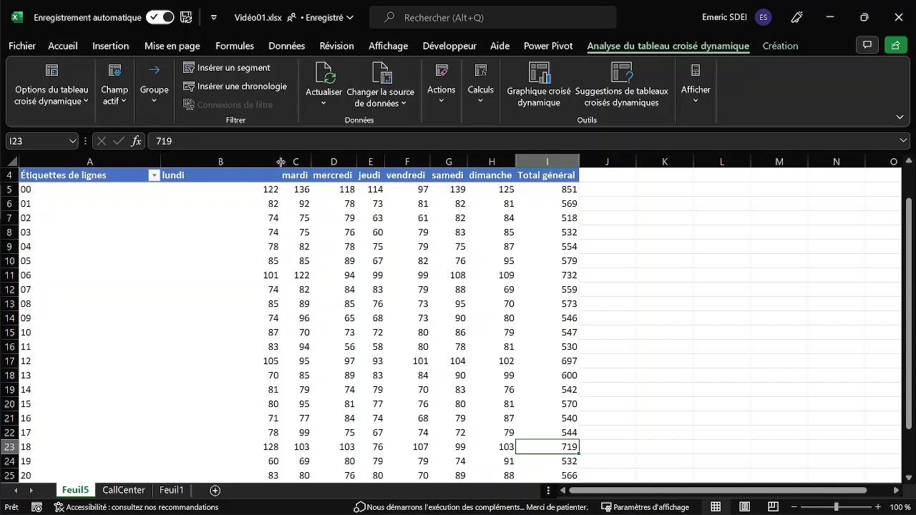
Narrow the lundi column and apply a red-white color scale to all hour-by-weekday counts, excluding the totals
{"action": "left_click_drag", "start_coordinate": [281, 162], "coordinate": [222, 162]}
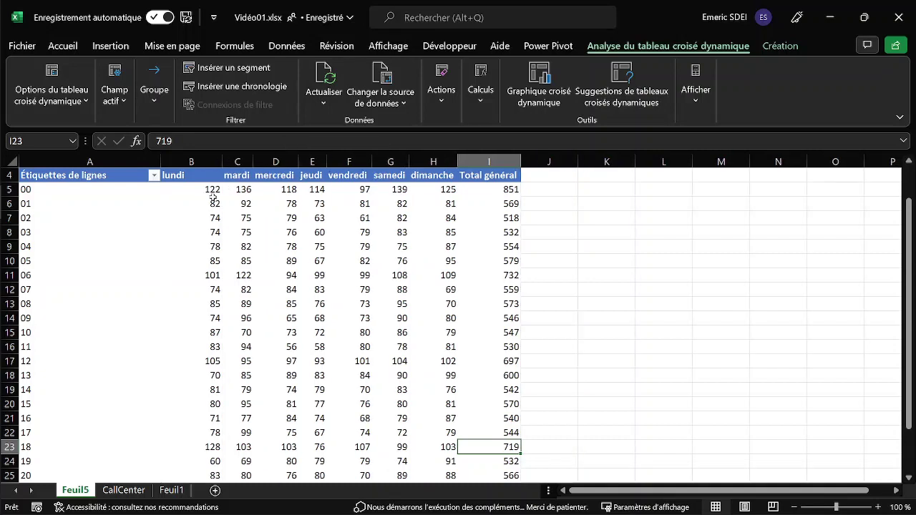
{"action": "left_click", "coordinate": [210, 192]}
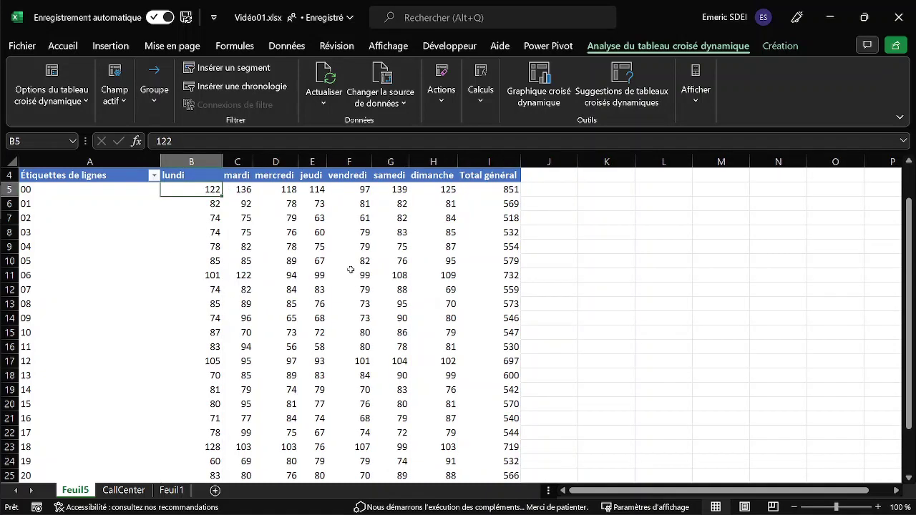
{"action": "left_click", "coordinate": [63, 47]}
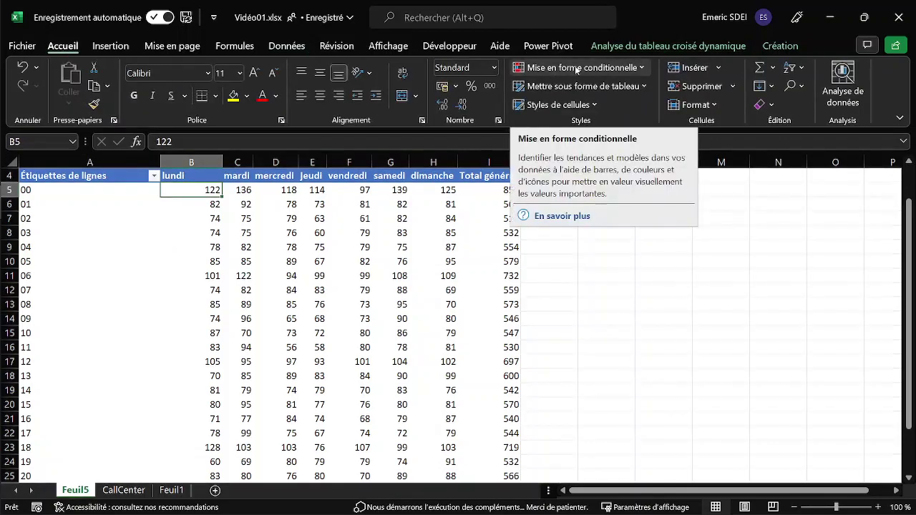
{"action": "left_click", "coordinate": [644, 68]}
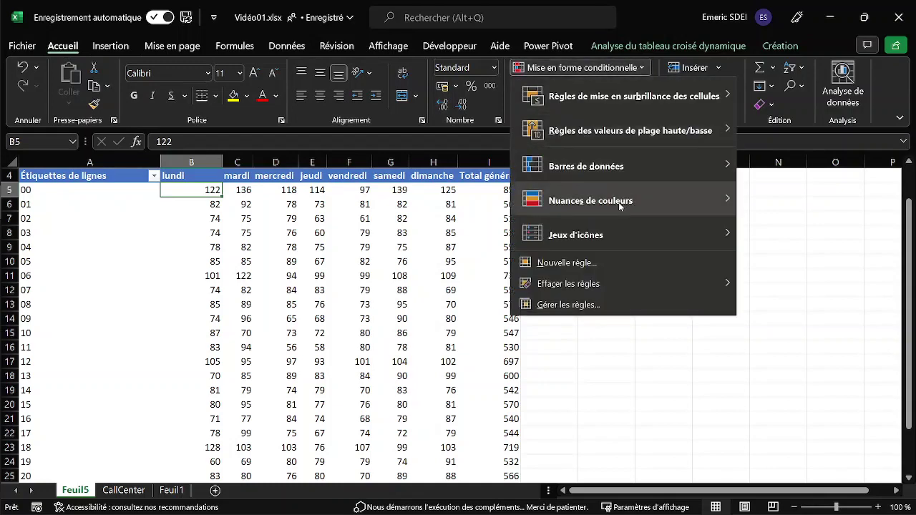
{"action": "mouse_move", "coordinate": [618, 203]}
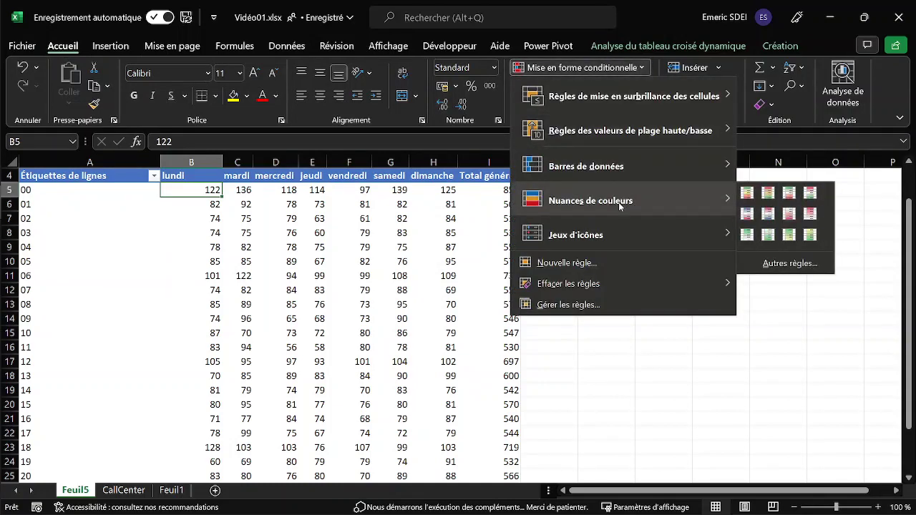
{"action": "left_click", "coordinate": [811, 215]}
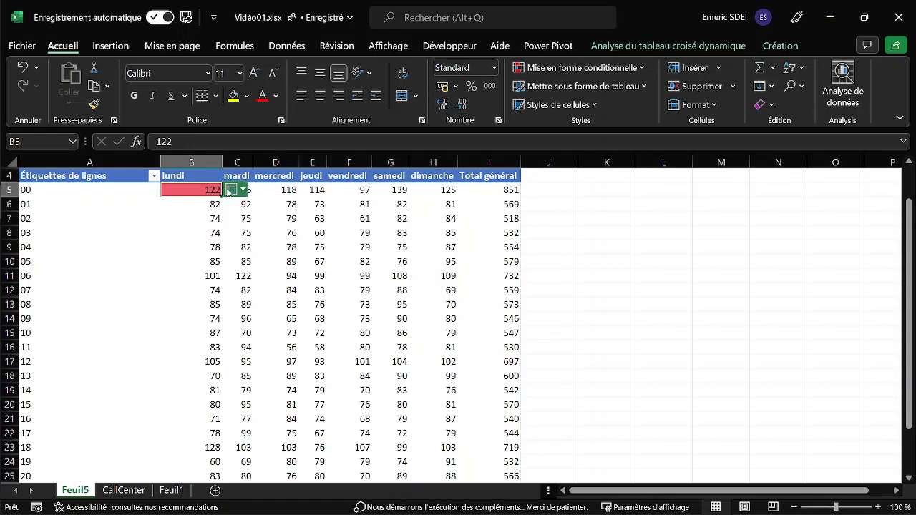
{"action": "left_click", "coordinate": [230, 191]}
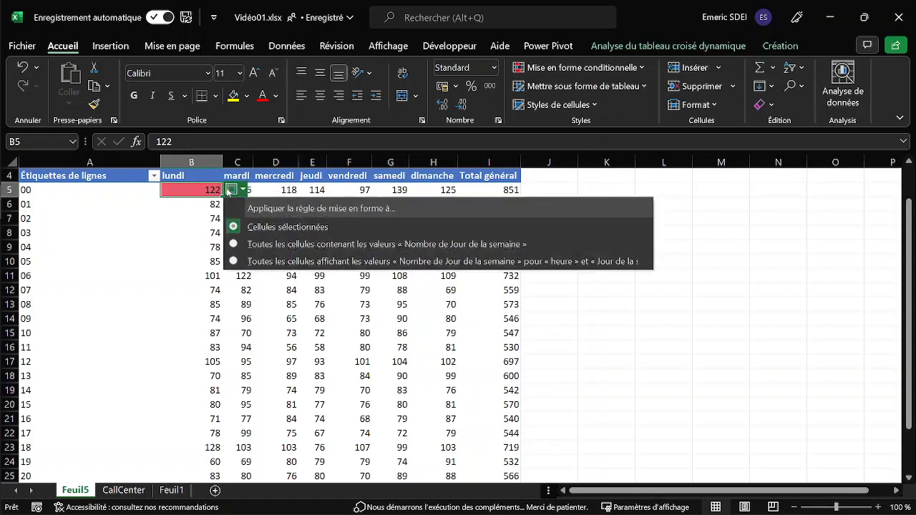
{"action": "left_click", "coordinate": [244, 261]}
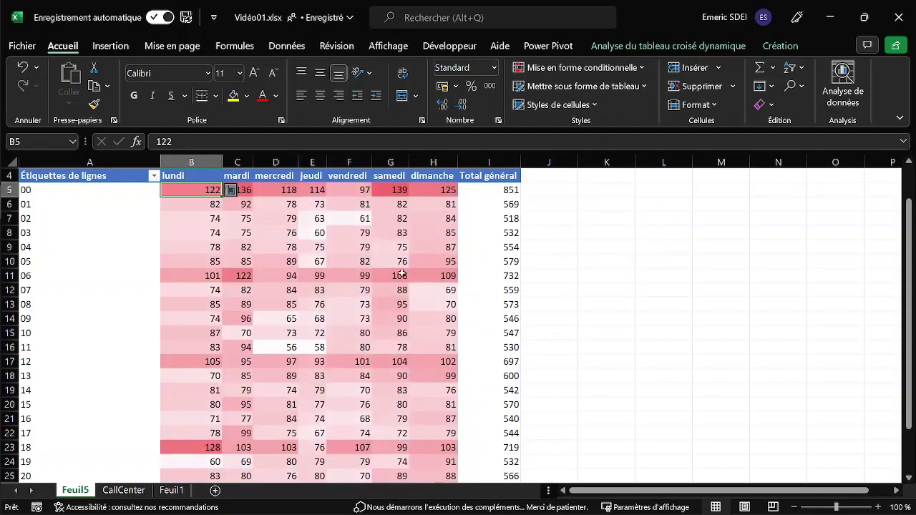
Examine the color-scaled counts across all hours and weekdays, focusing on the rows for hours 06, 12 and 18
{"action": "scroll", "coordinate": [401, 286], "scroll_direction": "down", "scroll_amount": 5}
{"action": "scroll", "coordinate": [401, 286], "scroll_direction": "up", "scroll_amount": 6}
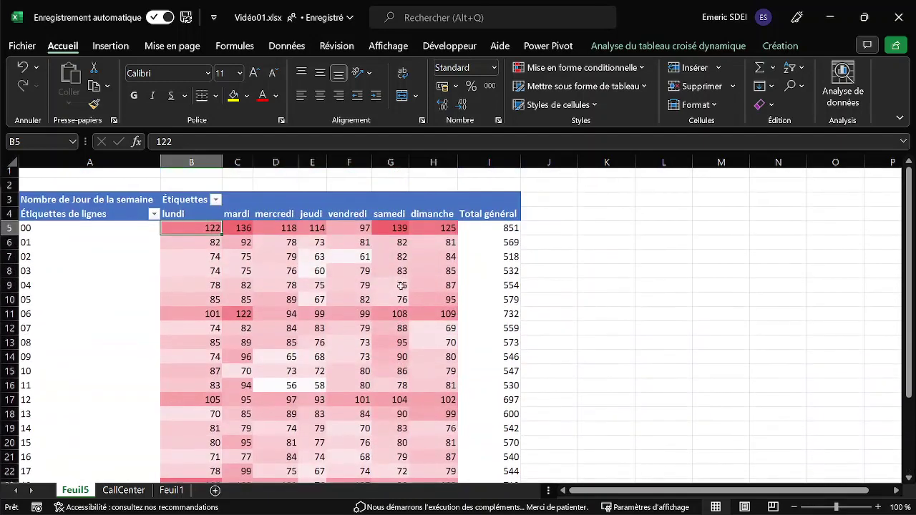
{"action": "scroll", "coordinate": [401, 286], "scroll_direction": "down", "scroll_amount": 1}
{"action": "scroll", "coordinate": [401, 287], "scroll_direction": "down", "scroll_amount": 4}
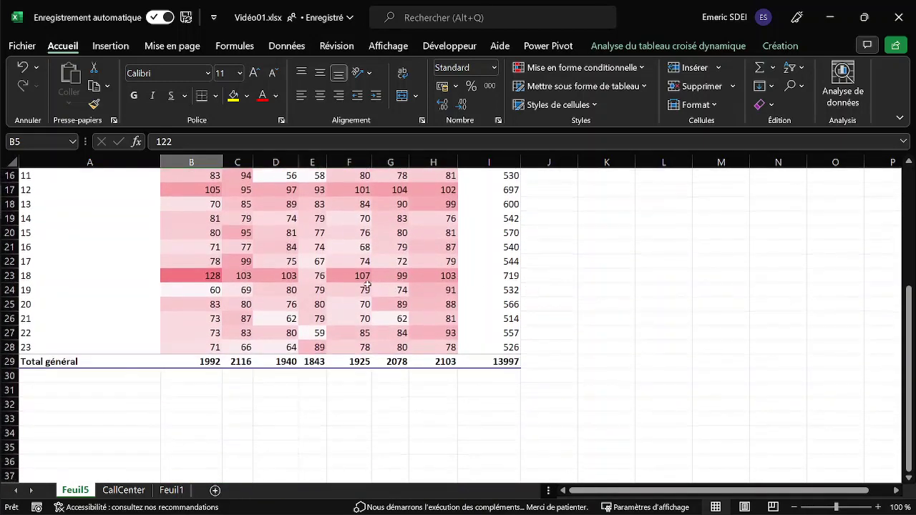
{"action": "scroll", "coordinate": [367, 285], "scroll_direction": "up", "scroll_amount": 5}
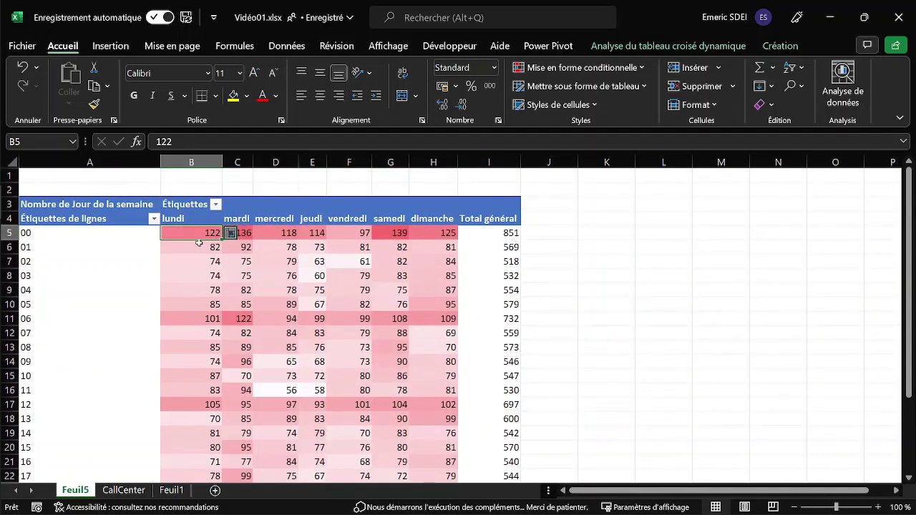
{"action": "left_click", "coordinate": [202, 322]}
{"action": "left_click", "coordinate": [204, 405]}
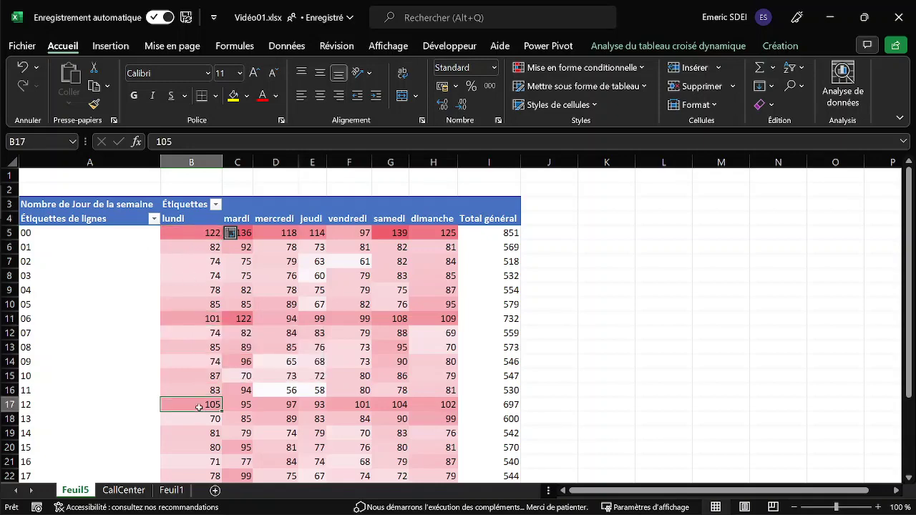
{"action": "scroll", "coordinate": [234, 360], "scroll_direction": "down", "scroll_amount": 3}
{"action": "left_click", "coordinate": [200, 362]}
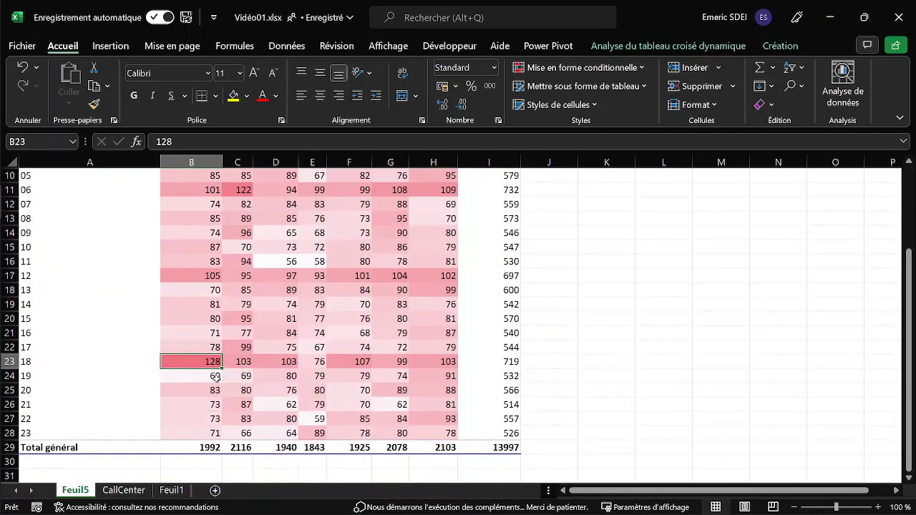
{"action": "mouse_move", "coordinate": [398, 365]}
{"action": "scroll", "coordinate": [371, 333], "scroll_direction": "up", "scroll_amount": 1}
{"action": "scroll", "coordinate": [371, 333], "scroll_direction": "up", "scroll_amount": 2}
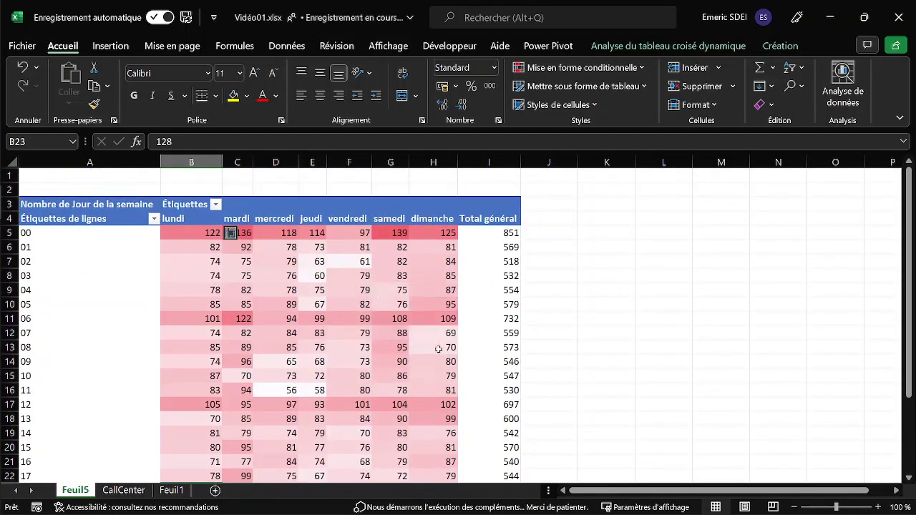
{"action": "mouse_move", "coordinate": [389, 325]}
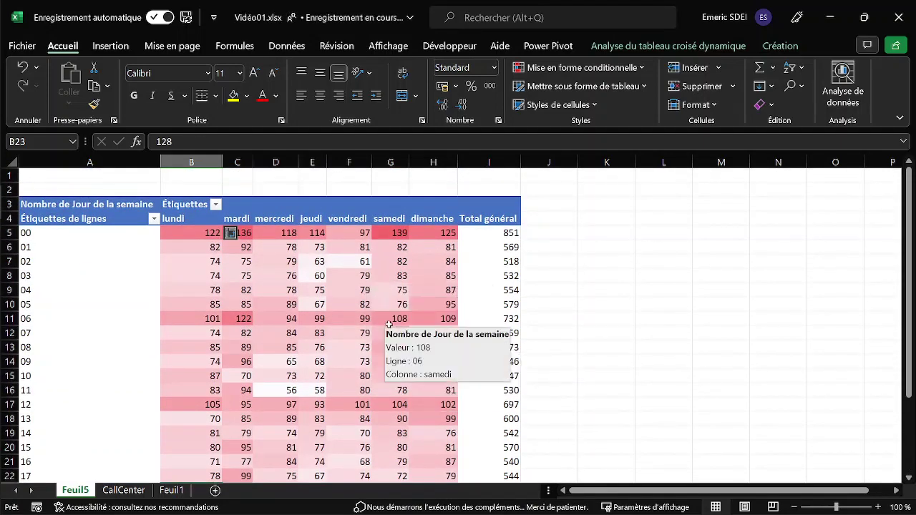
Start a new pivot chart from the hour-by-weekday pivot table and preview the Histogramme groupé type
{"action": "left_click", "coordinate": [350, 304]}
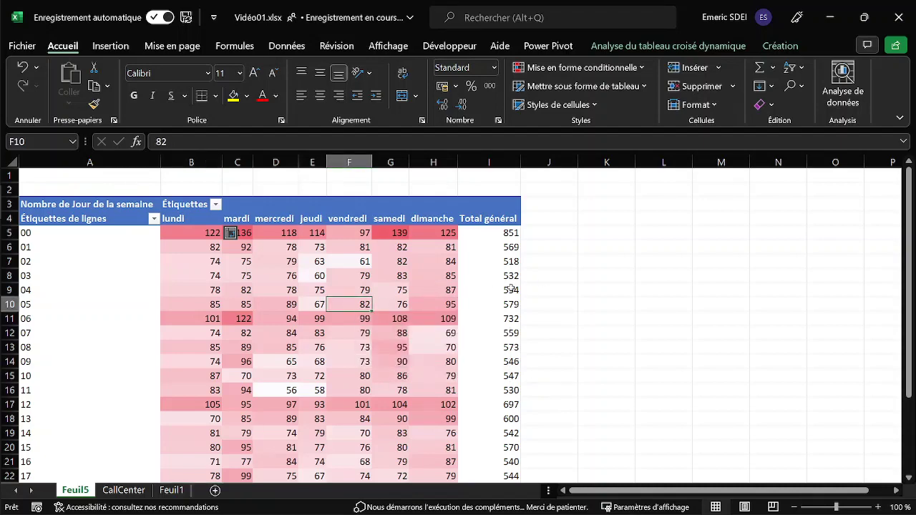
{"action": "left_click", "coordinate": [111, 48]}
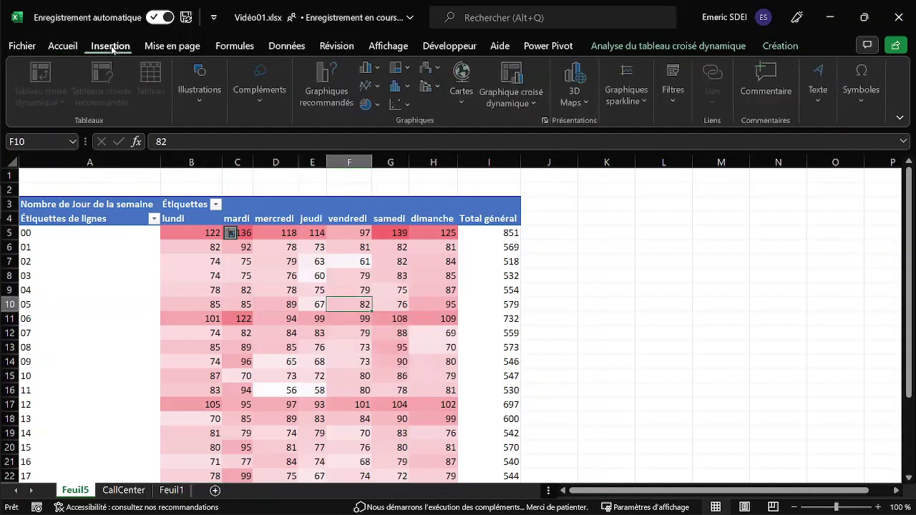
{"action": "left_click", "coordinate": [519, 72]}
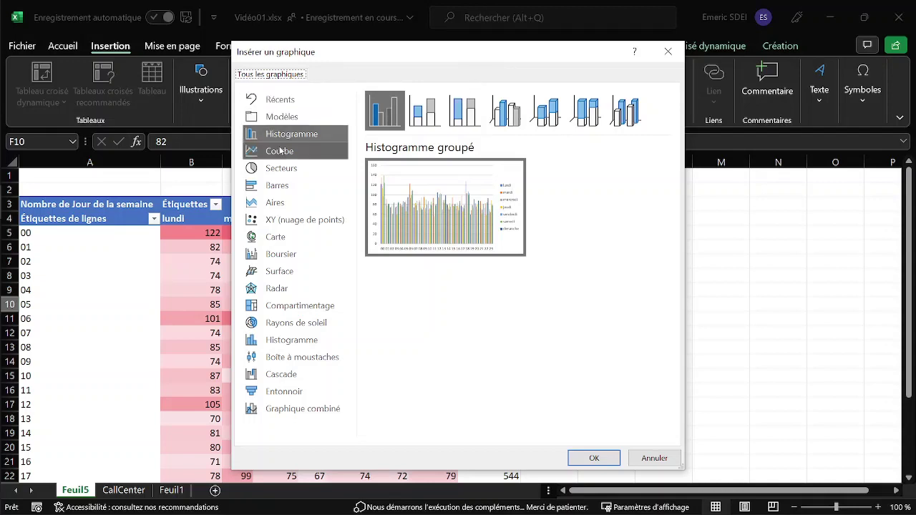
{"action": "mouse_move", "coordinate": [393, 222]}
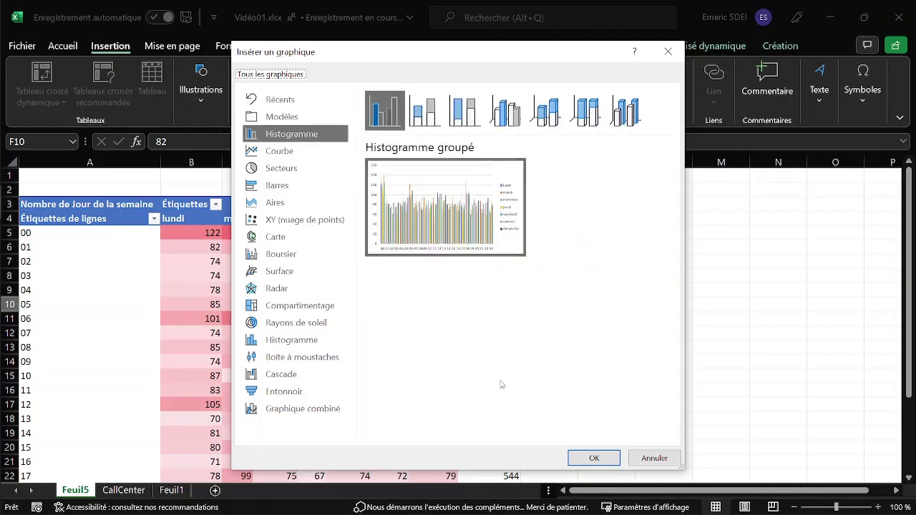
Preview the pivot data as Courbe, Secteurs, Barres groupées and Surface 3D charts
{"action": "left_click", "coordinate": [283, 151]}
{"action": "mouse_move", "coordinate": [444, 211]}
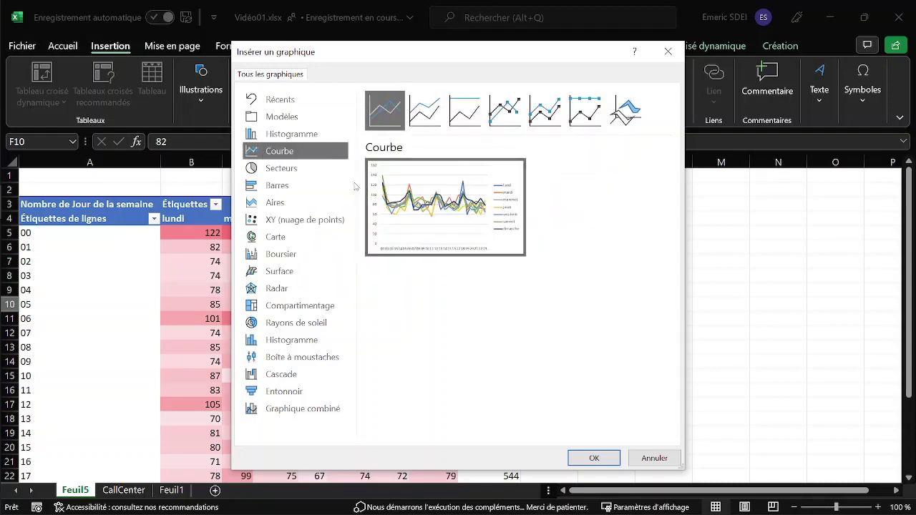
{"action": "left_click", "coordinate": [287, 171]}
{"action": "mouse_move", "coordinate": [478, 204]}
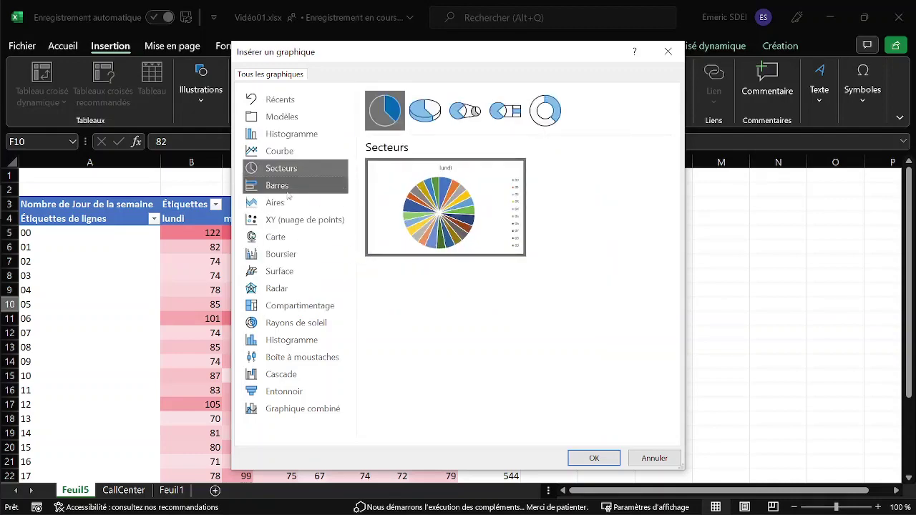
{"action": "left_click", "coordinate": [287, 189]}
{"action": "mouse_move", "coordinate": [403, 179]}
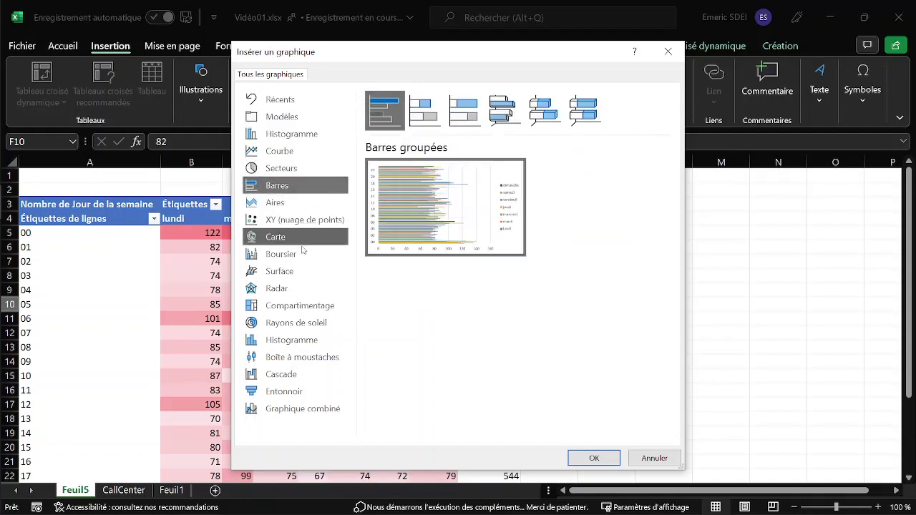
{"action": "left_click", "coordinate": [289, 275]}
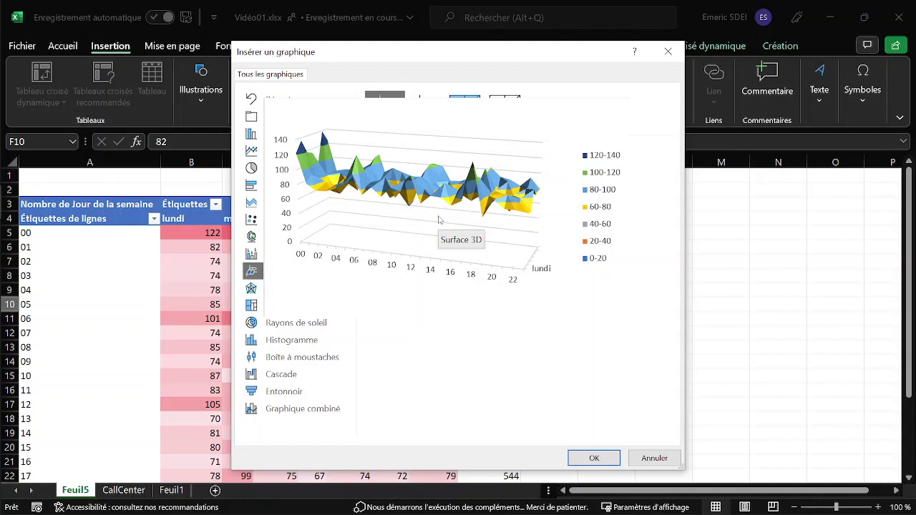
Choose the Radar chart type, enlarge its preview and insert it as the pivot chart
{"action": "left_click", "coordinate": [269, 292]}
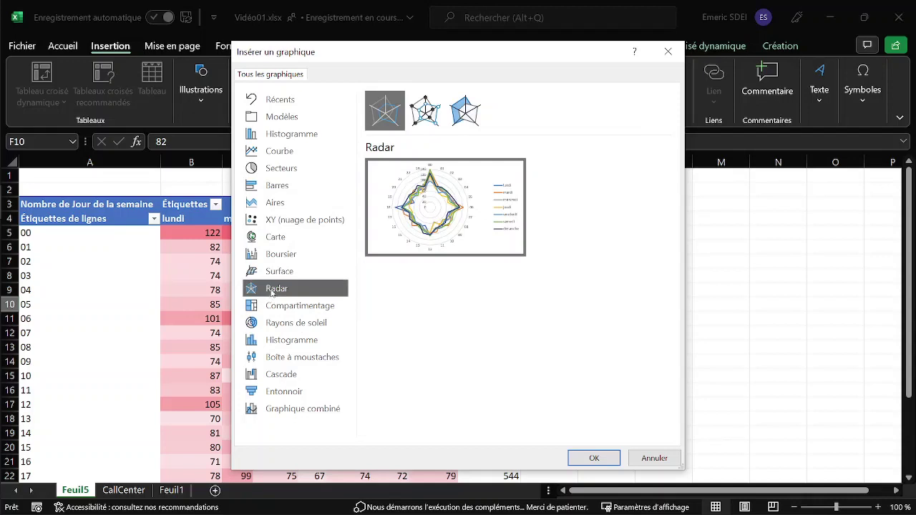
{"action": "mouse_move", "coordinate": [402, 222]}
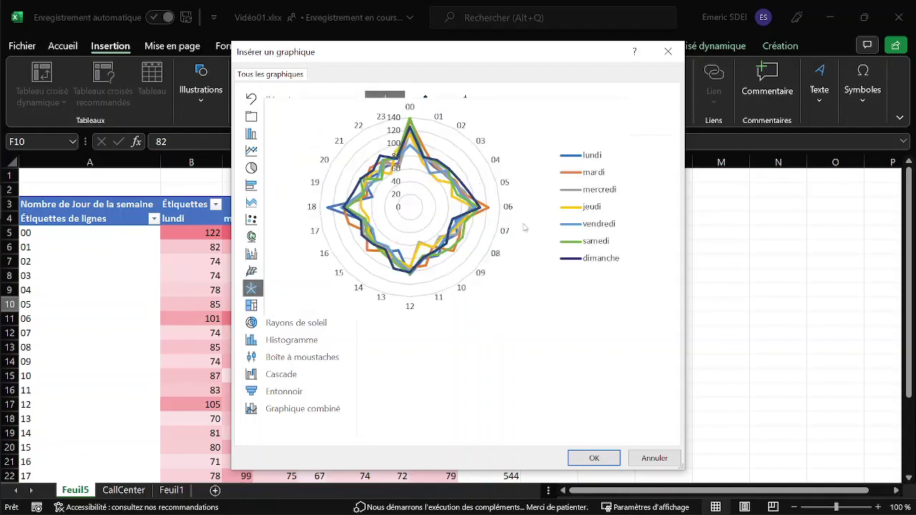
{"action": "left_click", "coordinate": [597, 460]}
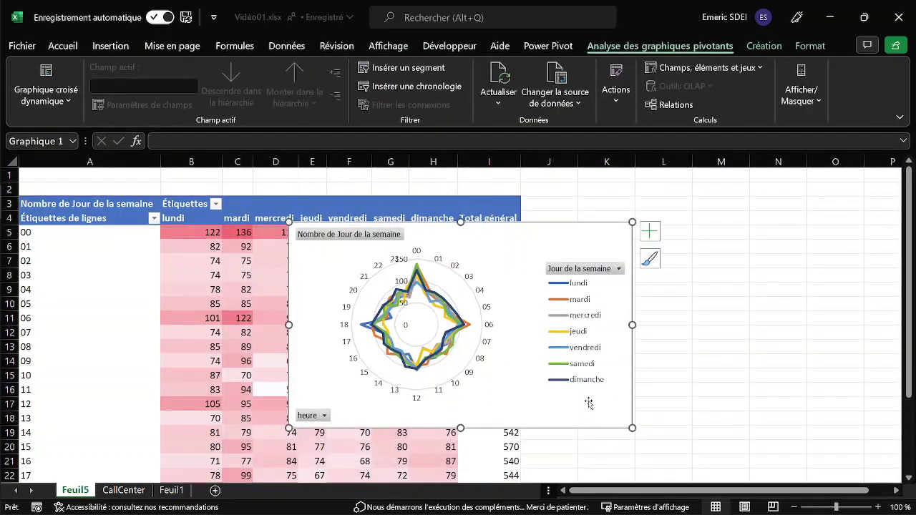
Hide all field buttons on the radar chart and set its legend position to Haut
{"action": "right_click", "coordinate": [327, 236]}
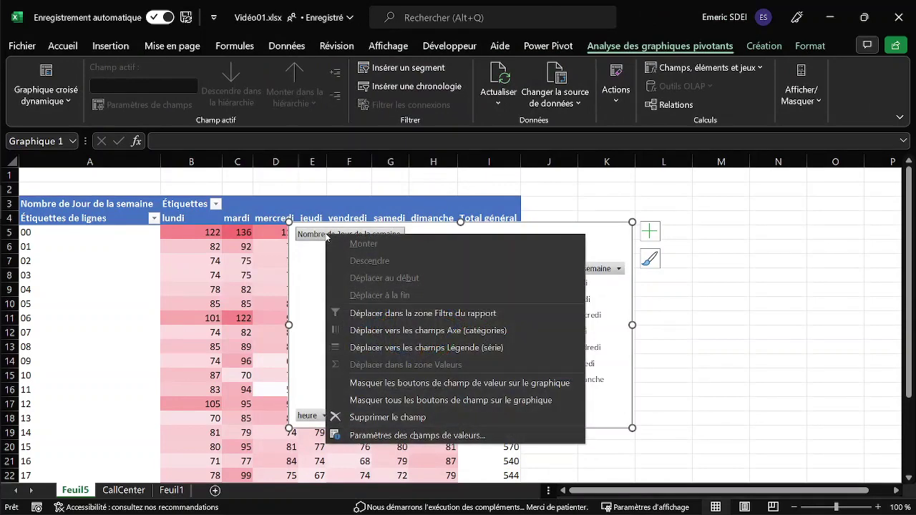
{"action": "left_click", "coordinate": [421, 400]}
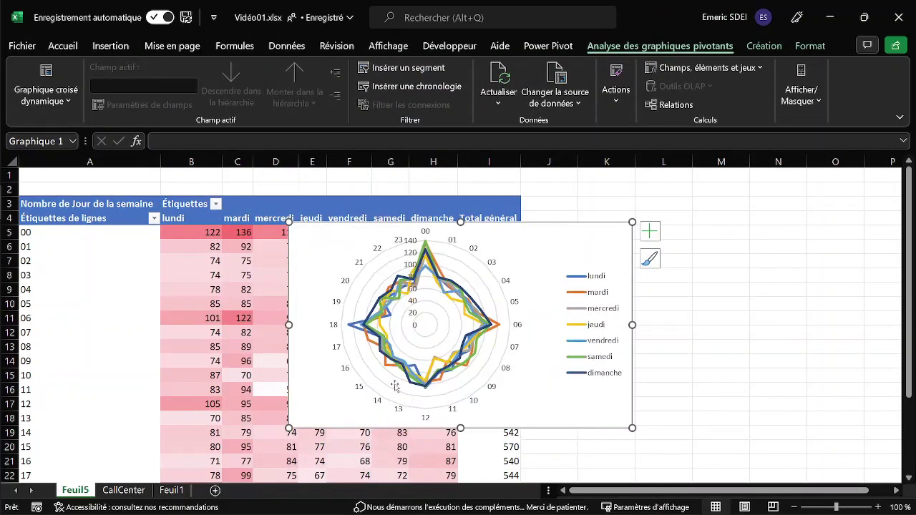
{"action": "left_click", "coordinate": [652, 234]}
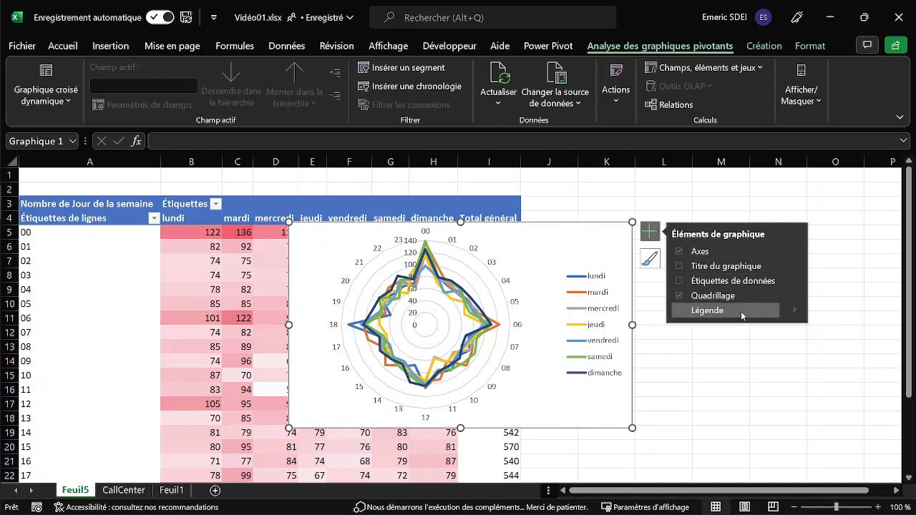
{"action": "left_click", "coordinate": [715, 311]}
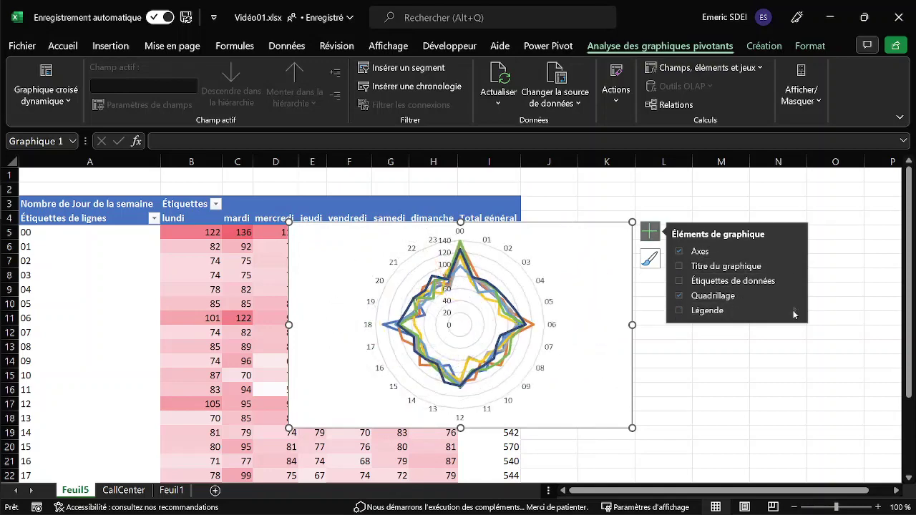
{"action": "left_click", "coordinate": [794, 311]}
{"action": "left_click", "coordinate": [832, 334]}
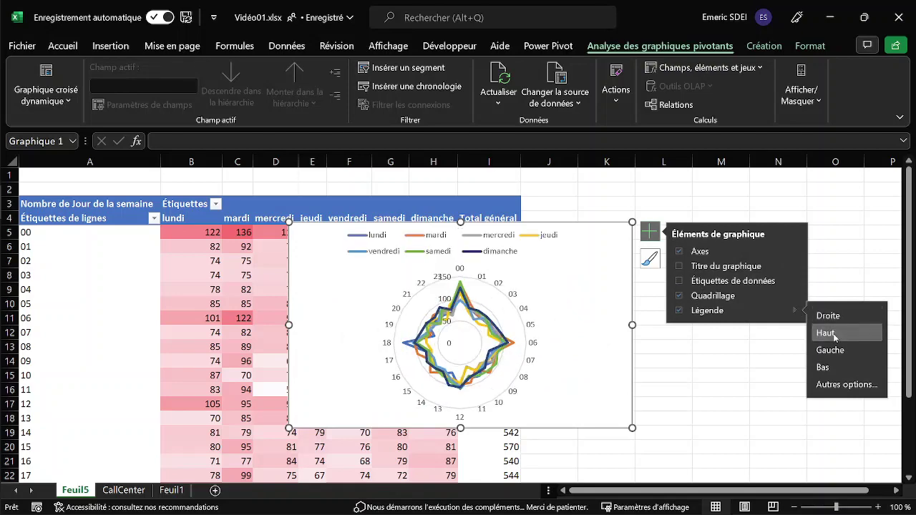
{"action": "left_click", "coordinate": [647, 233]}
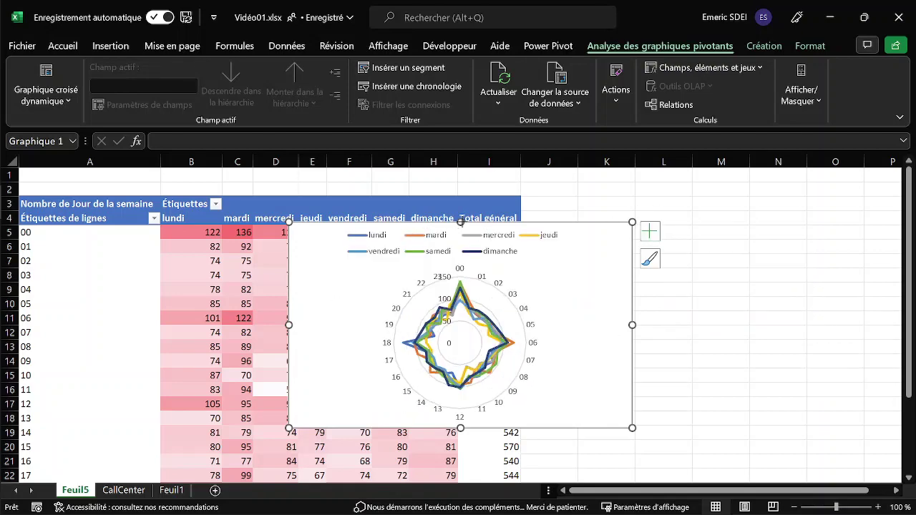
Collapse the ribbon and resize the radar chart to span about rows 2 to 25 and columns C to J
{"action": "left_click_drag", "start_coordinate": [460, 222], "coordinate": [459, 182]}
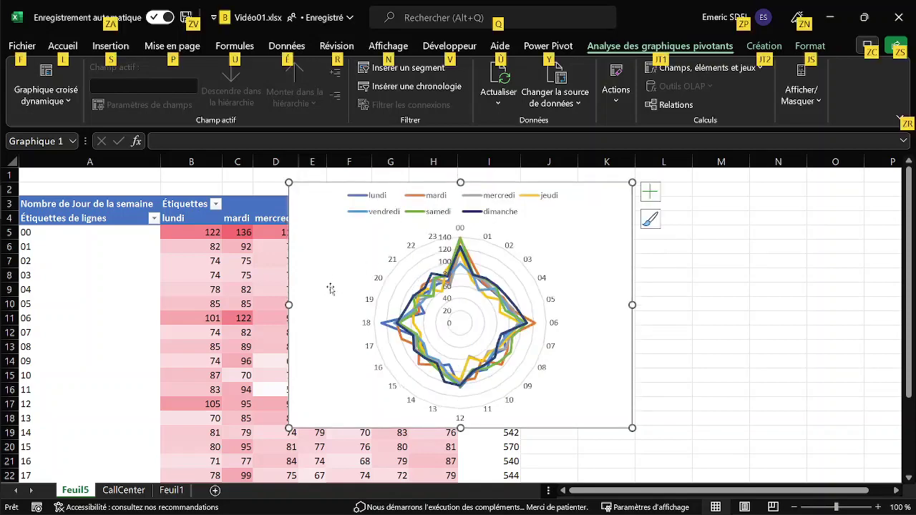
{"action": "left_click_drag", "start_coordinate": [302, 302], "coordinate": [299, 304]}
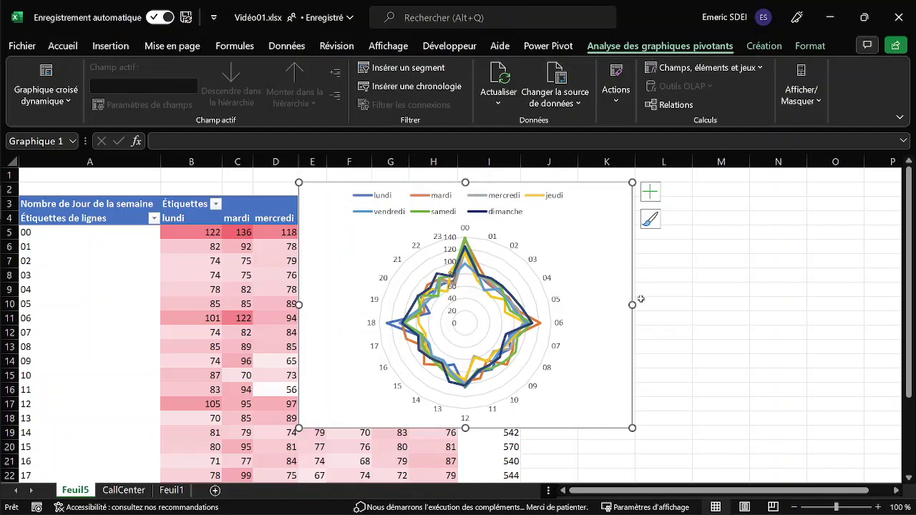
{"action": "left_click_drag", "start_coordinate": [633, 305], "coordinate": [579, 304]}
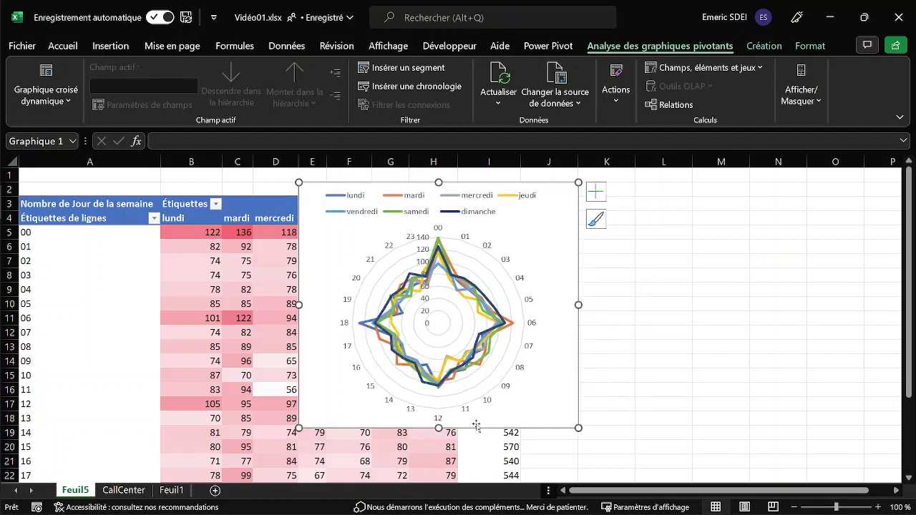
{"action": "left_click_drag", "start_coordinate": [438, 428], "coordinate": [439, 468]}
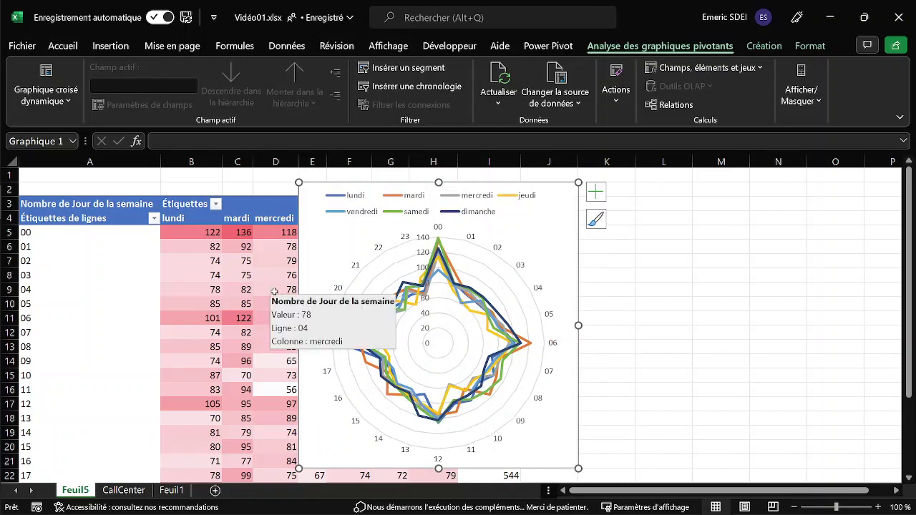
{"action": "key", "text": "ctrl+F1"}
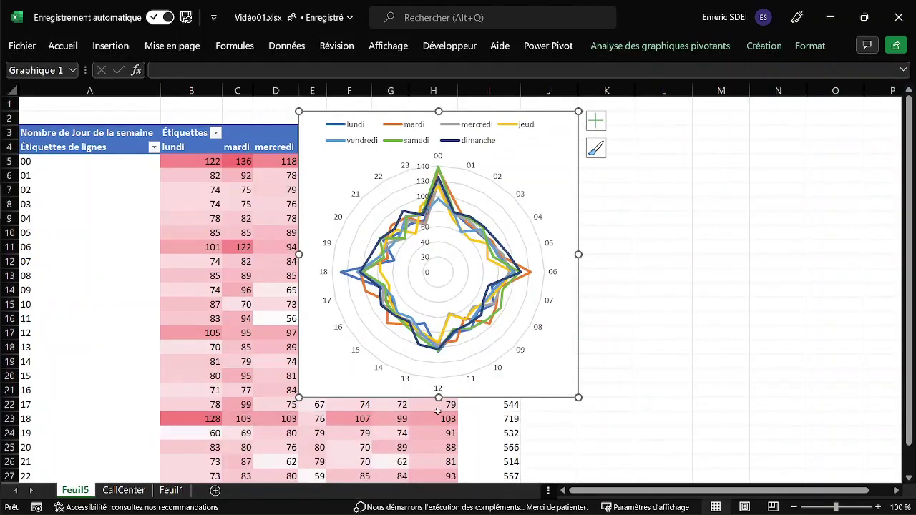
{"action": "left_click_drag", "start_coordinate": [438, 398], "coordinate": [438, 454]}
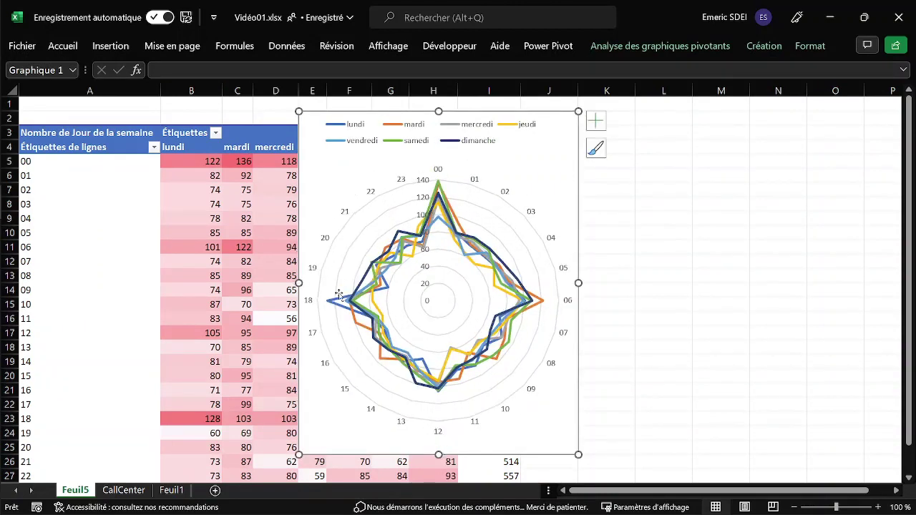
{"action": "left_click_drag", "start_coordinate": [299, 283], "coordinate": [223, 282]}
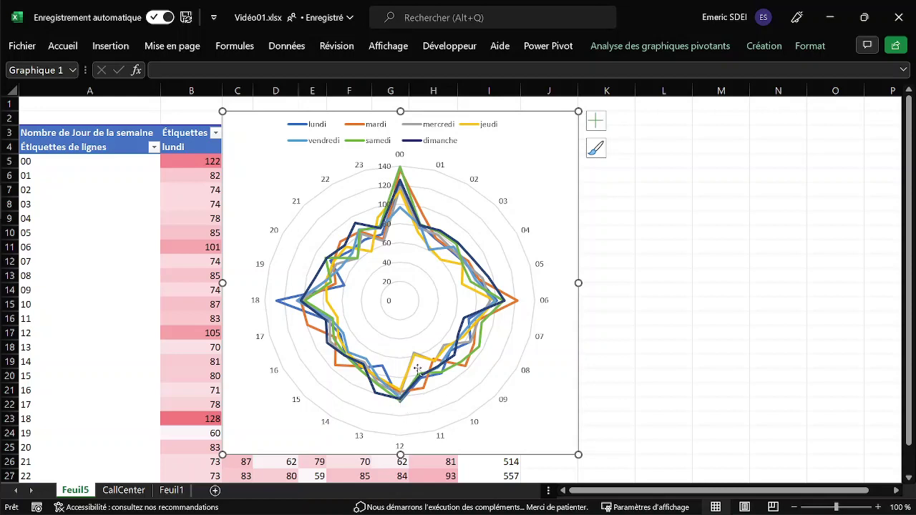
Apply the fourth chart style, with translucent lines and a light gray background, to the radar chart
{"action": "mouse_move", "coordinate": [415, 358]}
{"action": "left_click", "coordinate": [63, 48]}
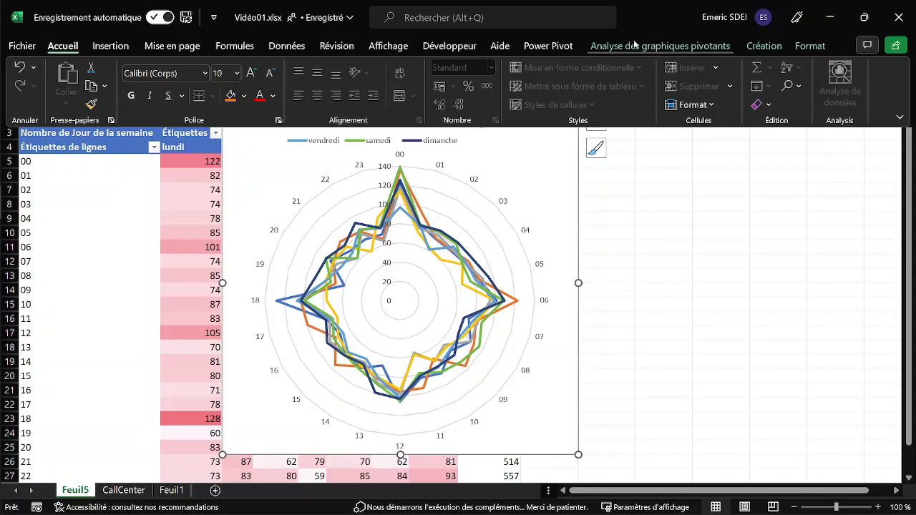
{"action": "left_click", "coordinate": [765, 50]}
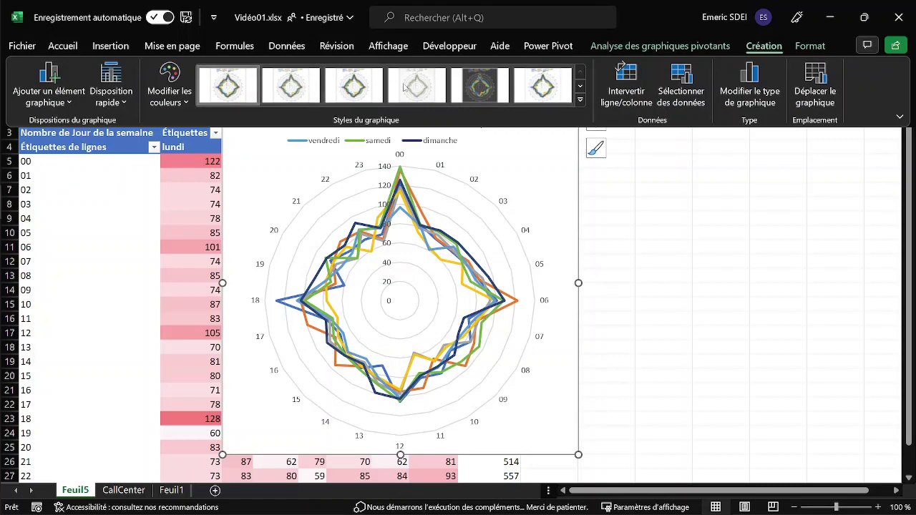
{"action": "left_click", "coordinate": [581, 100]}
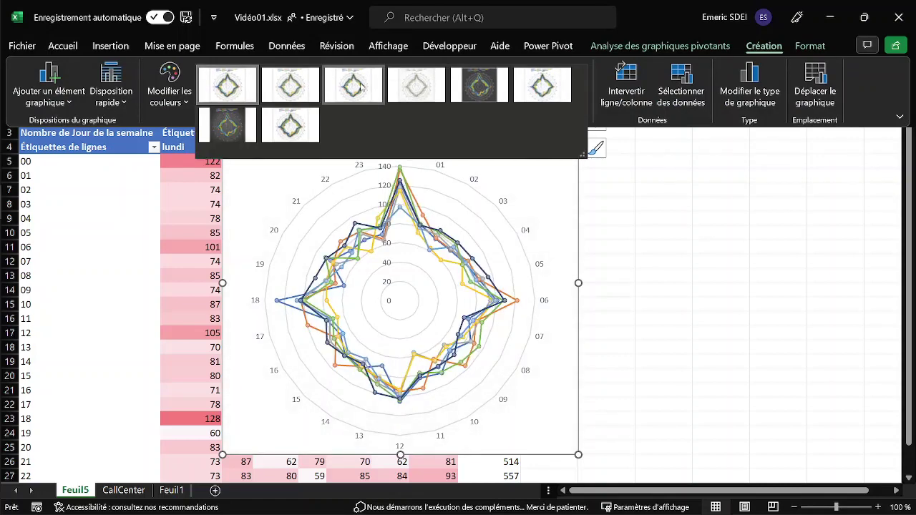
{"action": "left_click", "coordinate": [414, 86]}
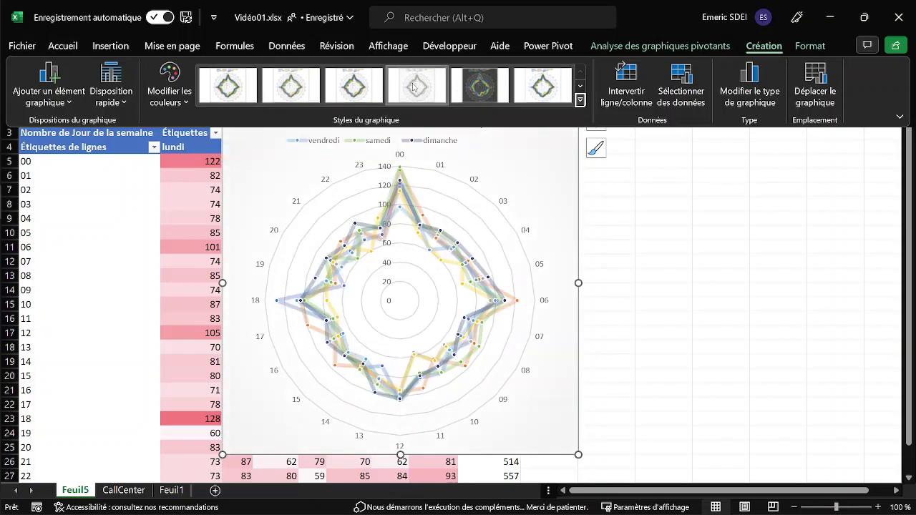
{"action": "left_click", "coordinate": [655, 246]}
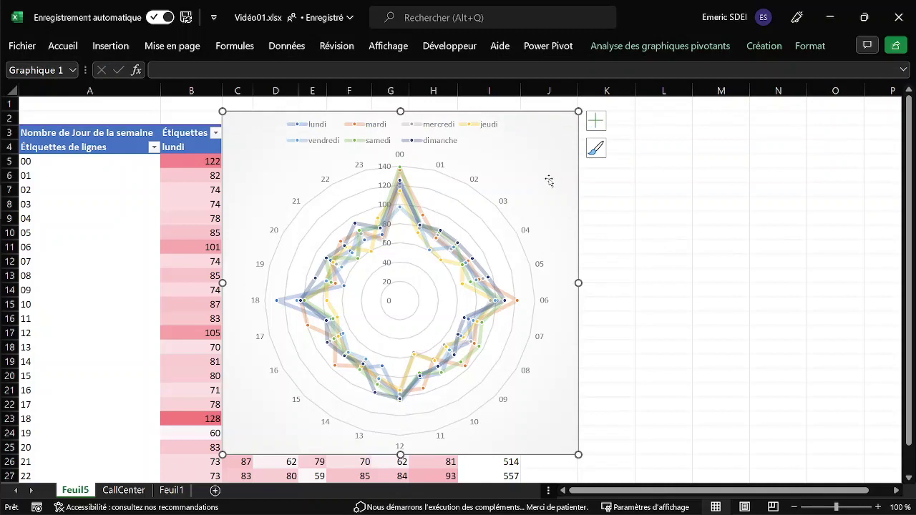
Delete the value axis and the circular gridlines from the radar chart
{"action": "left_click", "coordinate": [385, 188]}
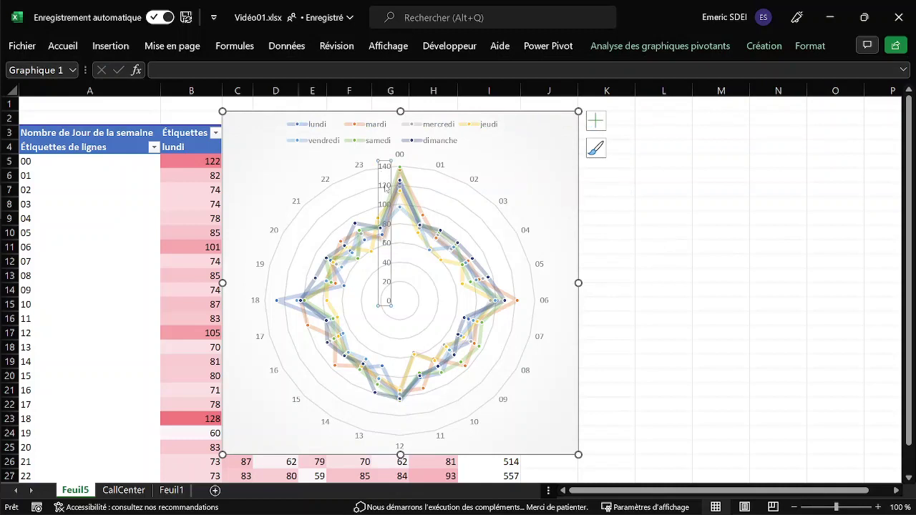
{"action": "key", "text": "Delete"}
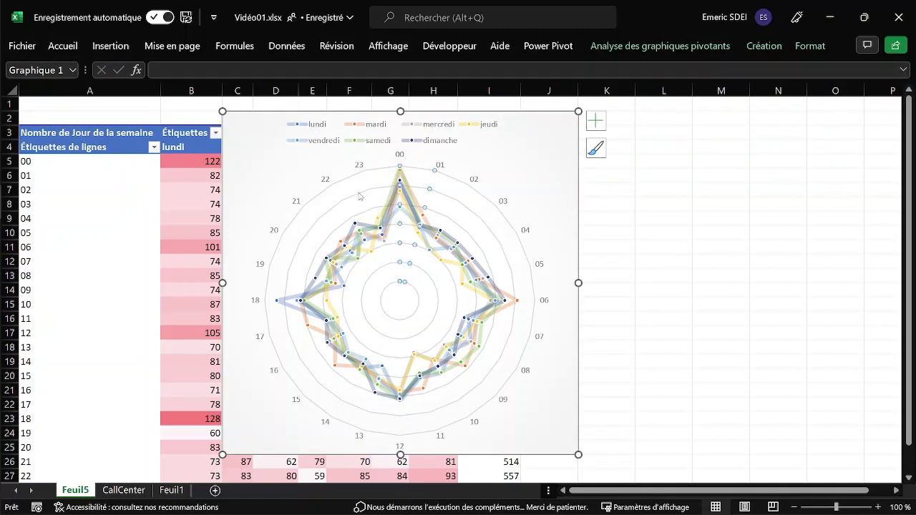
{"action": "left_click", "coordinate": [360, 197]}
{"action": "key", "text": "Delete"}
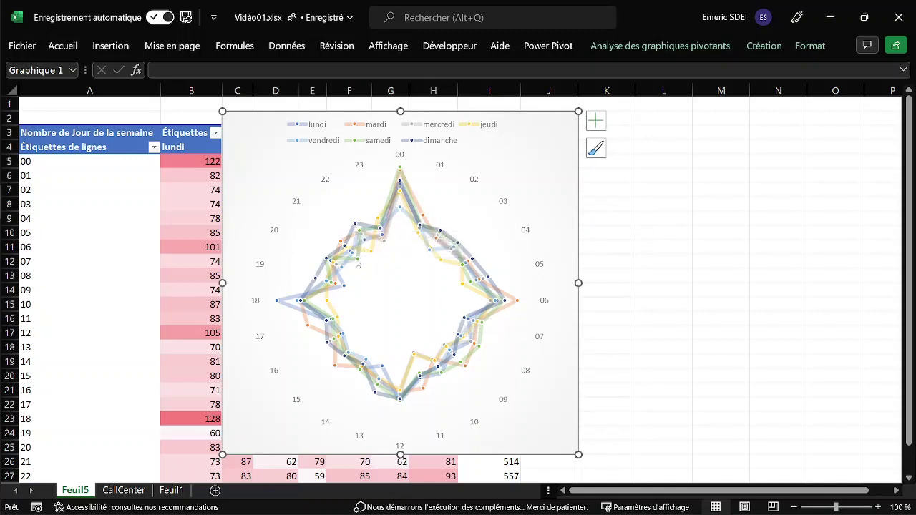
Duplicate the radar chart and arrange the original and its copy side by side, starting from column B
{"action": "mouse_move", "coordinate": [350, 254]}
{"action": "key", "text": "ctrl+d"}
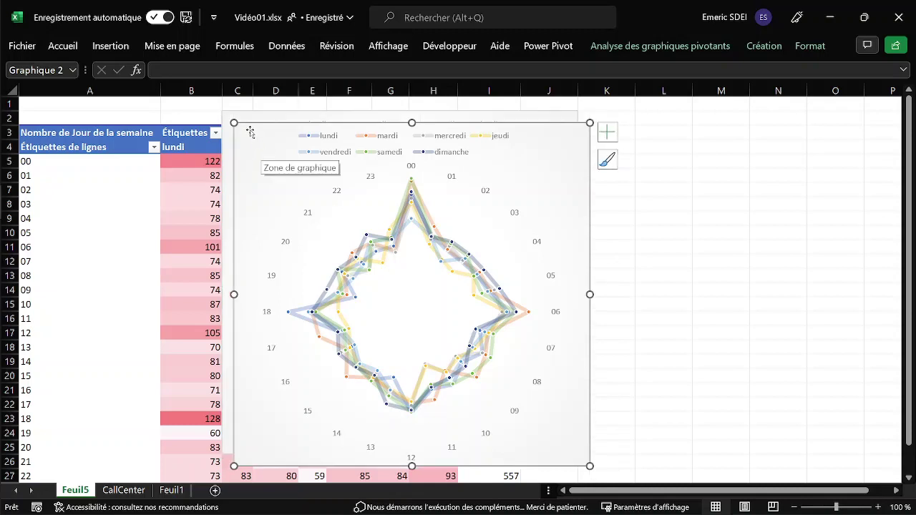
{"action": "left_click_drag", "start_coordinate": [247, 131], "coordinate": [594, 117]}
{"action": "left_click_drag", "start_coordinate": [262, 115], "coordinate": [204, 116]}
{"action": "left_click_drag", "start_coordinate": [599, 126], "coordinate": [542, 127]}
{"action": "left_click", "coordinate": [454, 112]}
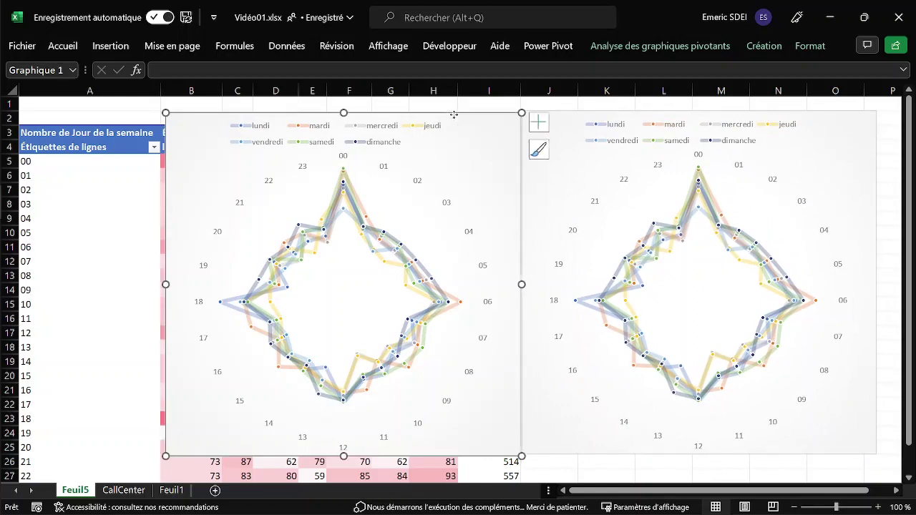
Remove the connecting lines from the dimanche, jeudi, mercredi and samedi series of the first radar chart
{"action": "left_click", "coordinate": [356, 222]}
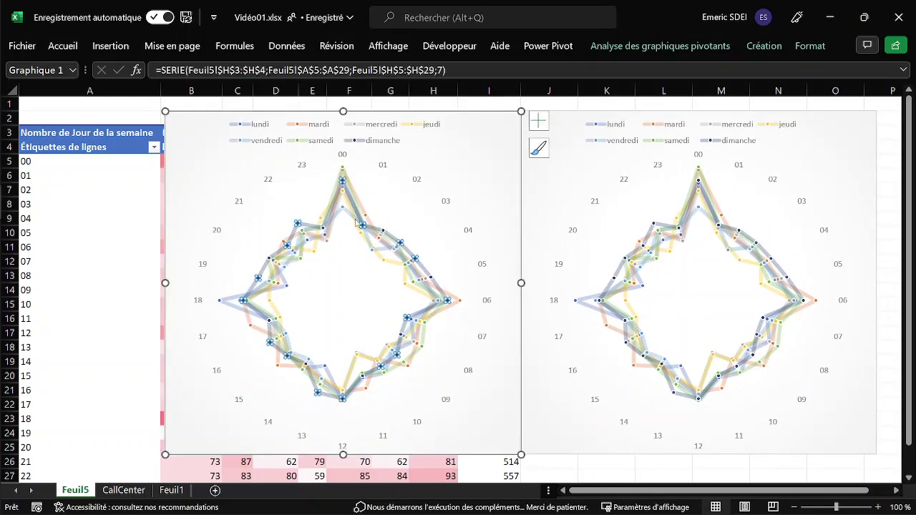
{"action": "double_click", "coordinate": [358, 223]}
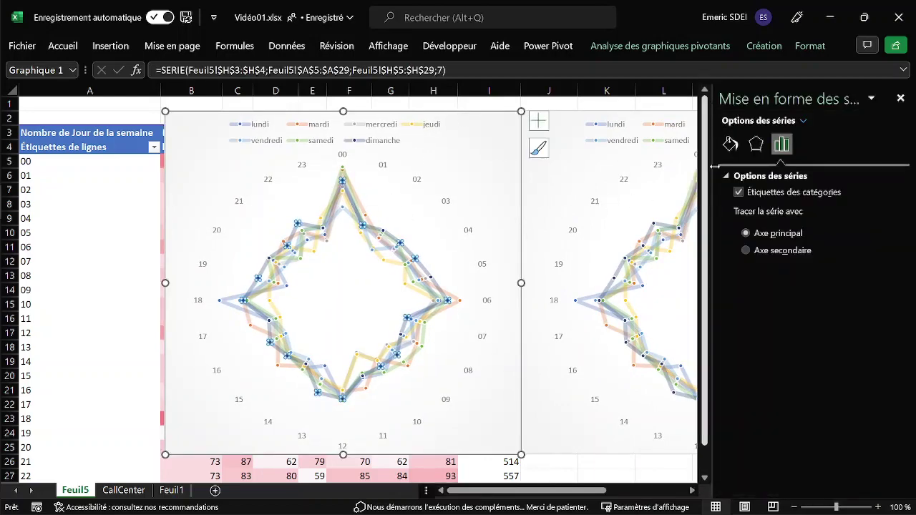
{"action": "left_click", "coordinate": [730, 146]}
{"action": "left_click", "coordinate": [746, 218]}
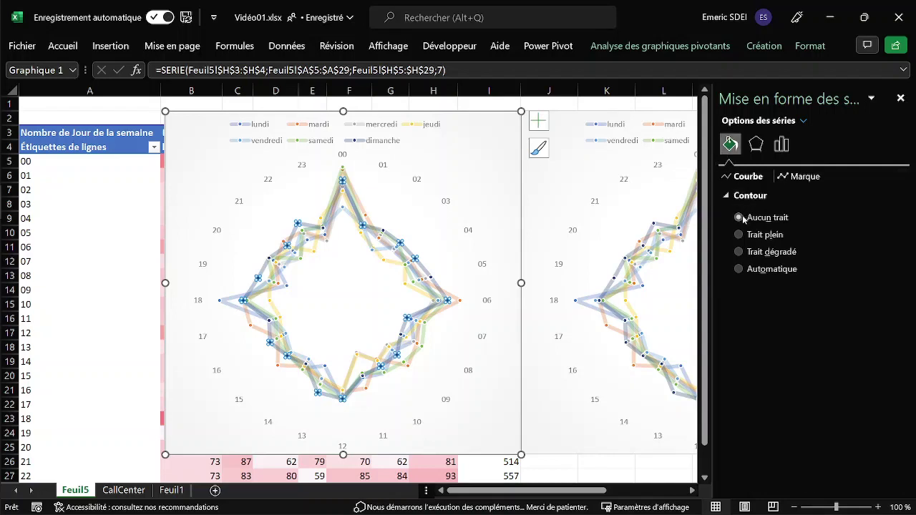
{"action": "left_click", "coordinate": [351, 206]}
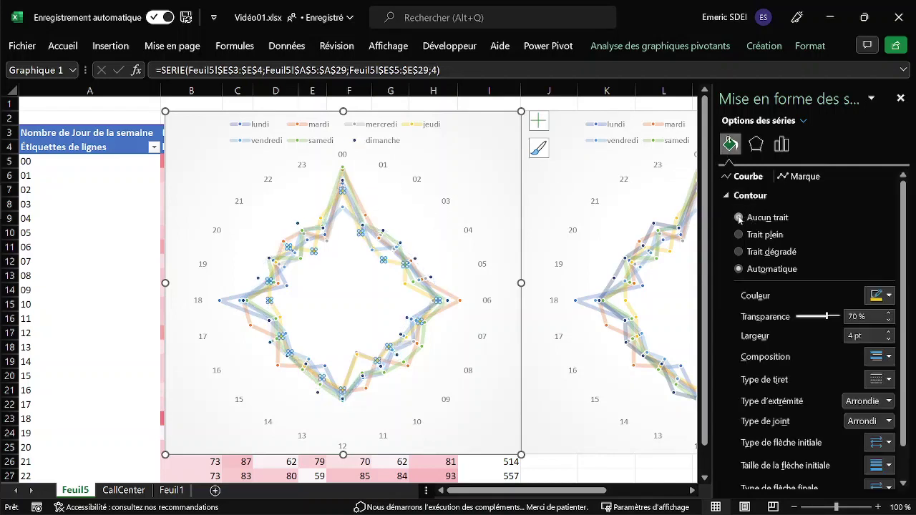
{"action": "left_click", "coordinate": [738, 217]}
{"action": "left_click", "coordinate": [349, 203]}
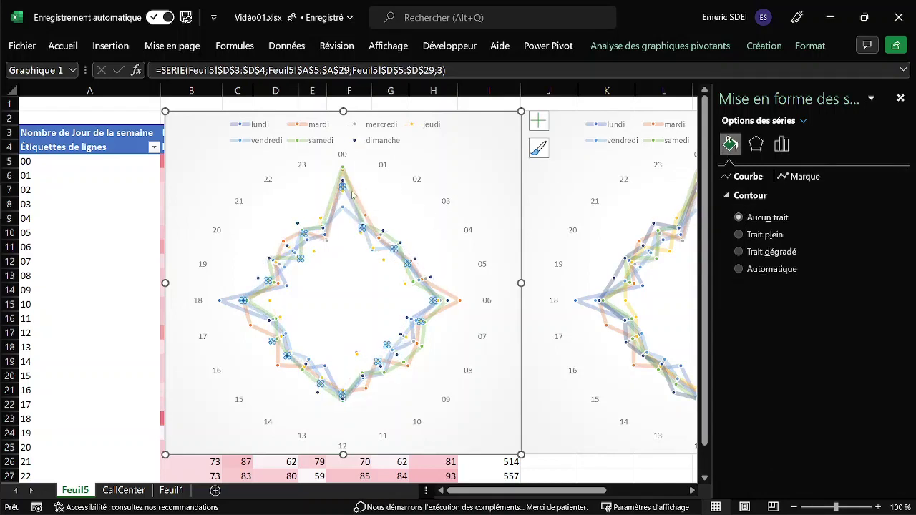
{"action": "left_click", "coordinate": [739, 218]}
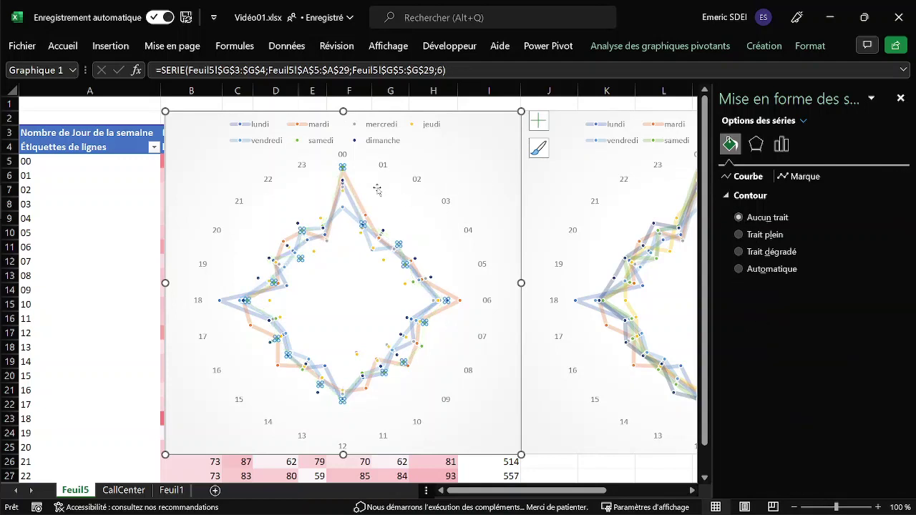
Set the lundi, mardi and vendredi series of the first radar chart to no line and close the series formatting
{"action": "left_click", "coordinate": [354, 206]}
{"action": "left_click", "coordinate": [739, 217]}
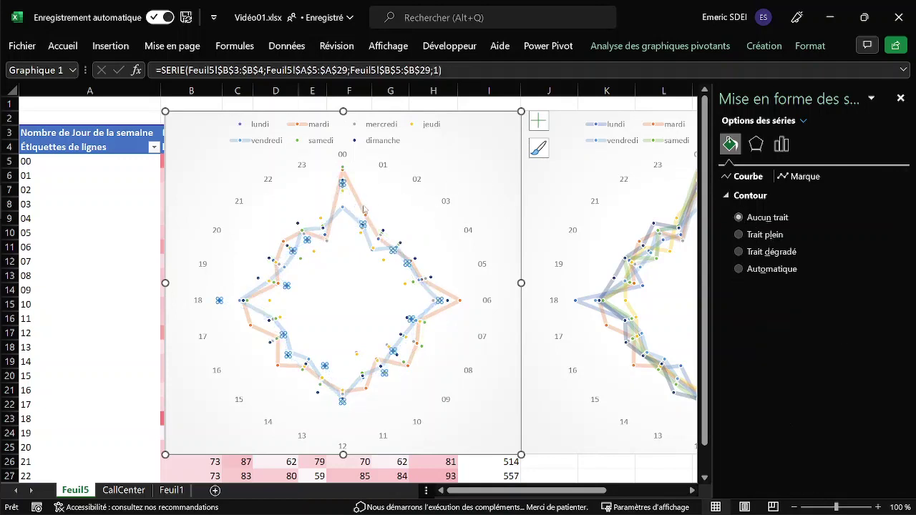
{"action": "left_click", "coordinate": [354, 206]}
{"action": "left_click", "coordinate": [744, 219]}
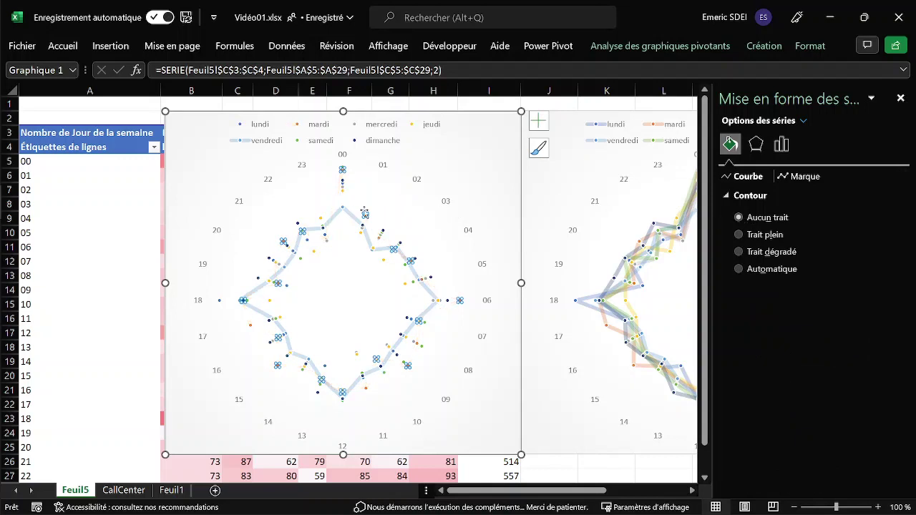
{"action": "left_click", "coordinate": [355, 208]}
{"action": "left_click", "coordinate": [740, 217]}
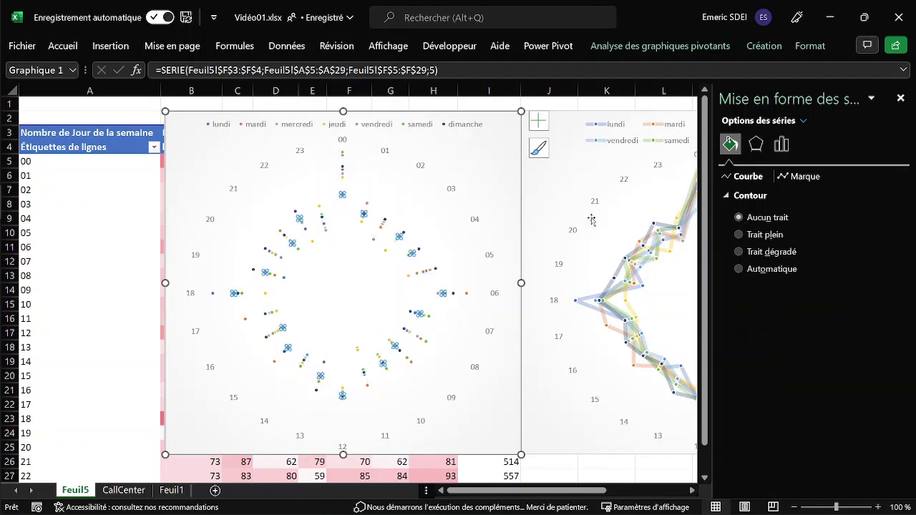
{"action": "left_click", "coordinate": [900, 99]}
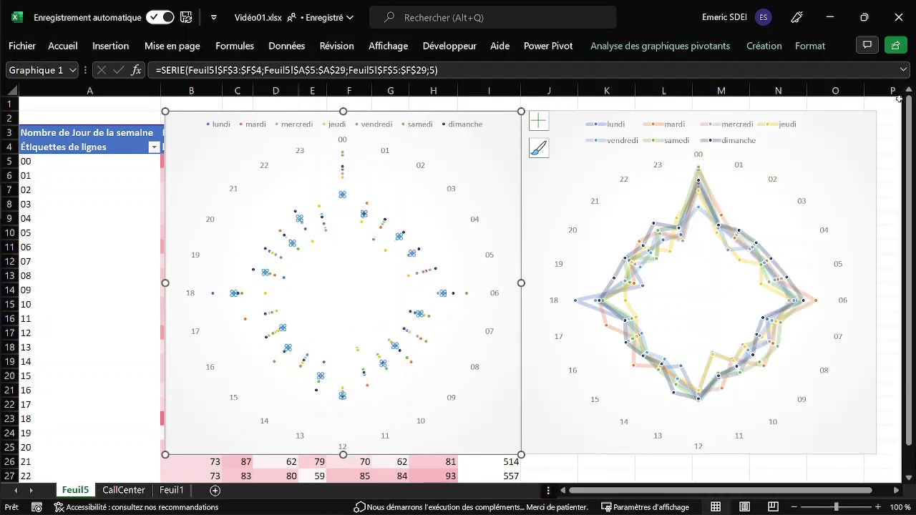
{"action": "left_click", "coordinate": [127, 118]}
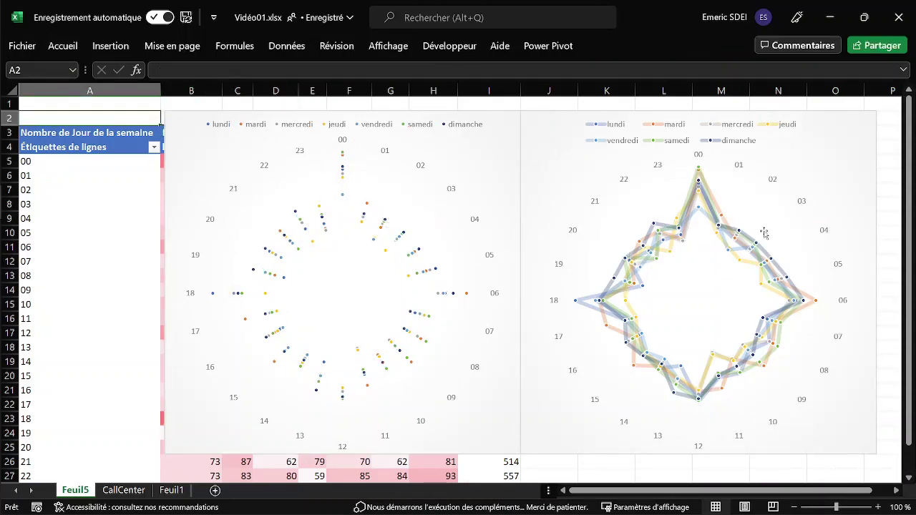
Insert a slicer on Jour de la semaine for the pivot table and place it over column A beside the first chart
{"action": "mouse_move", "coordinate": [285, 236]}
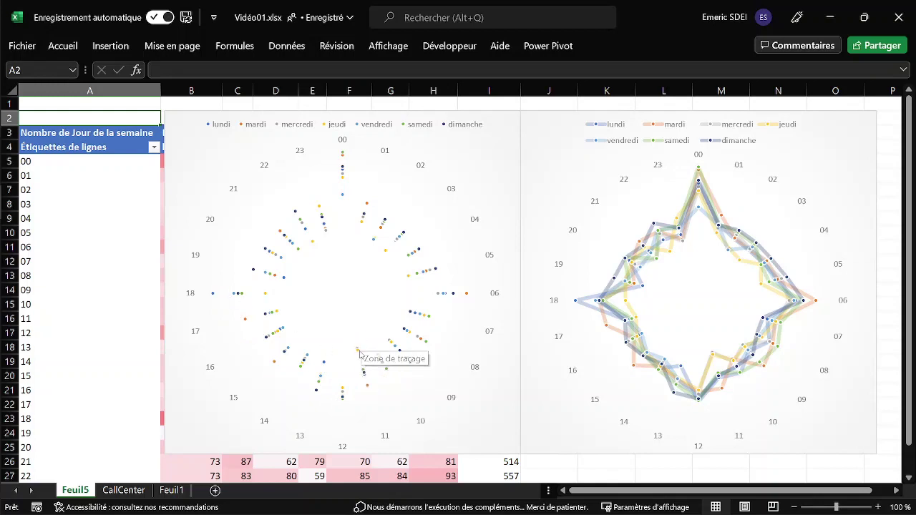
{"action": "mouse_move", "coordinate": [360, 353]}
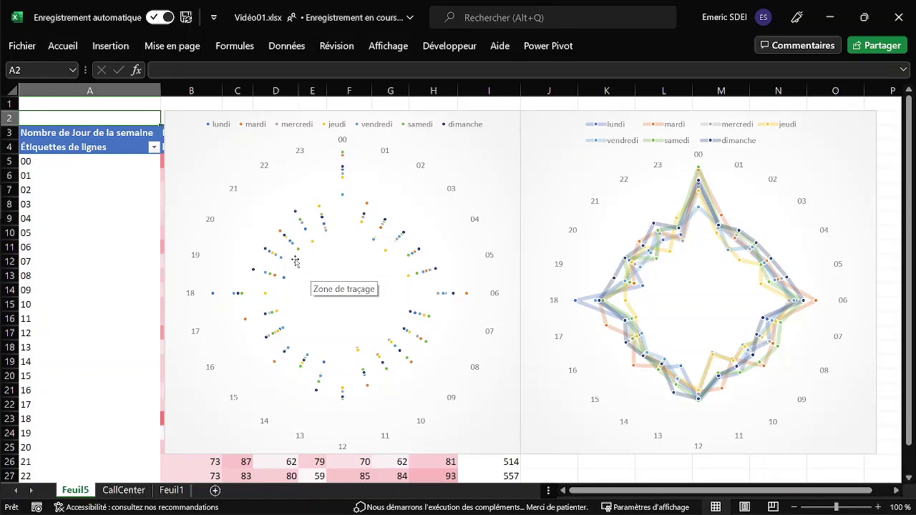
{"action": "left_click", "coordinate": [107, 191]}
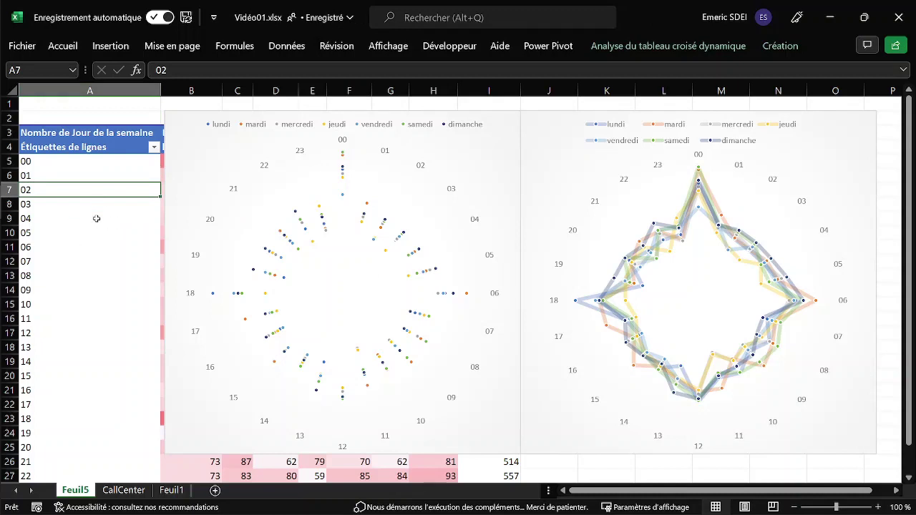
{"action": "left_click", "coordinate": [111, 49]}
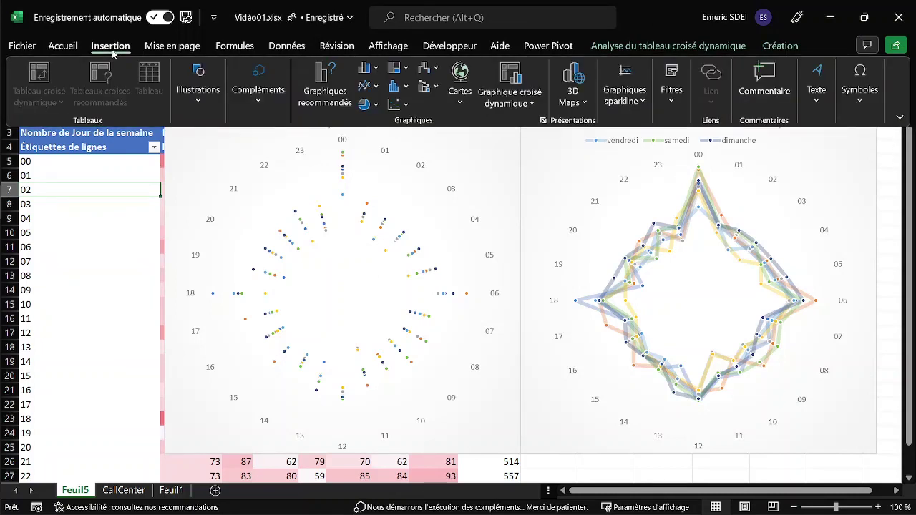
{"action": "left_click", "coordinate": [673, 103]}
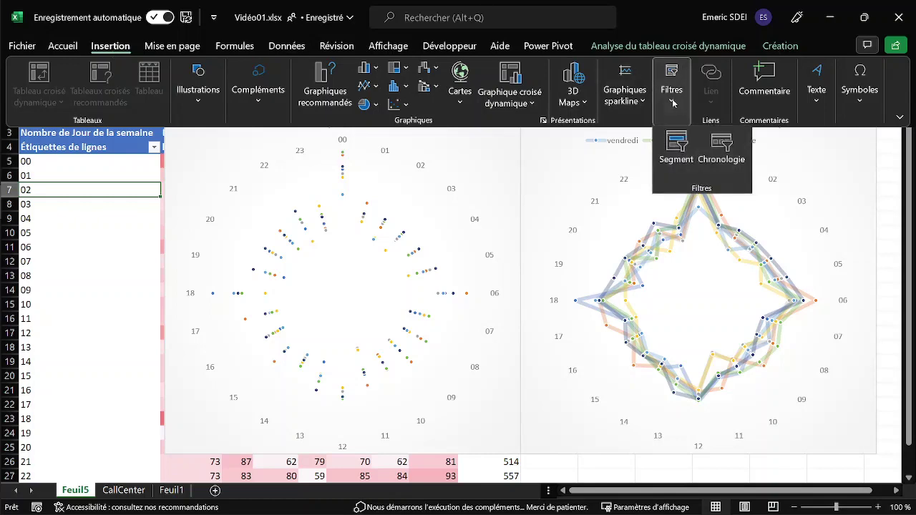
{"action": "left_click", "coordinate": [676, 147]}
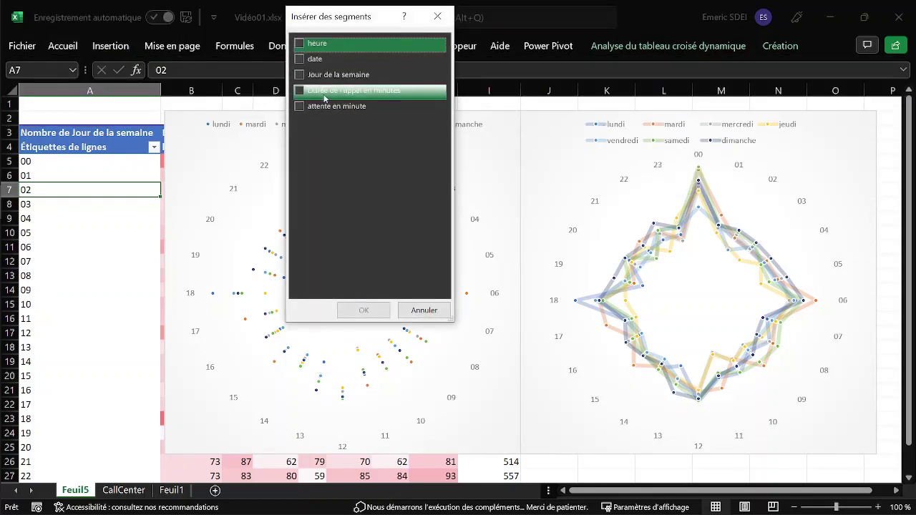
{"action": "left_click", "coordinate": [300, 76]}
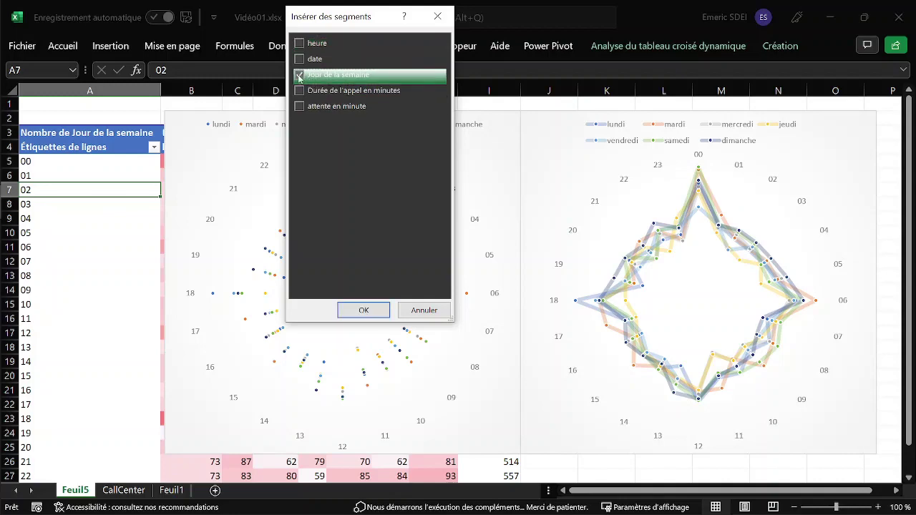
{"action": "left_click", "coordinate": [364, 310]}
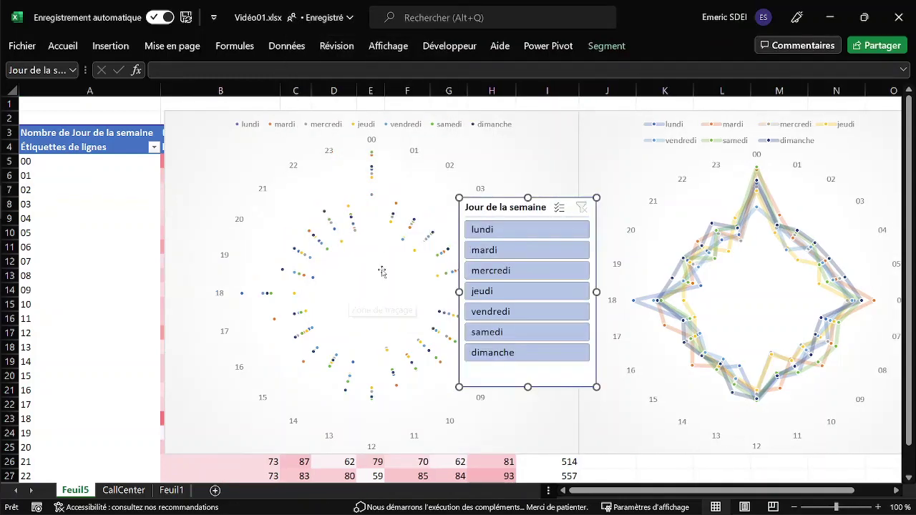
{"action": "left_click_drag", "start_coordinate": [504, 209], "coordinate": [62, 152]}
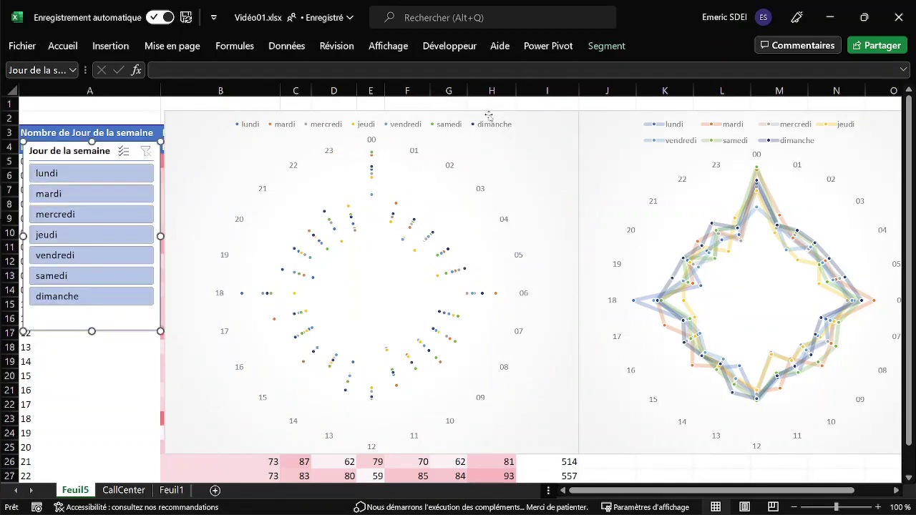
Shorten both radar charts together so that they end at about row 21
{"action": "left_click", "coordinate": [548, 203]}
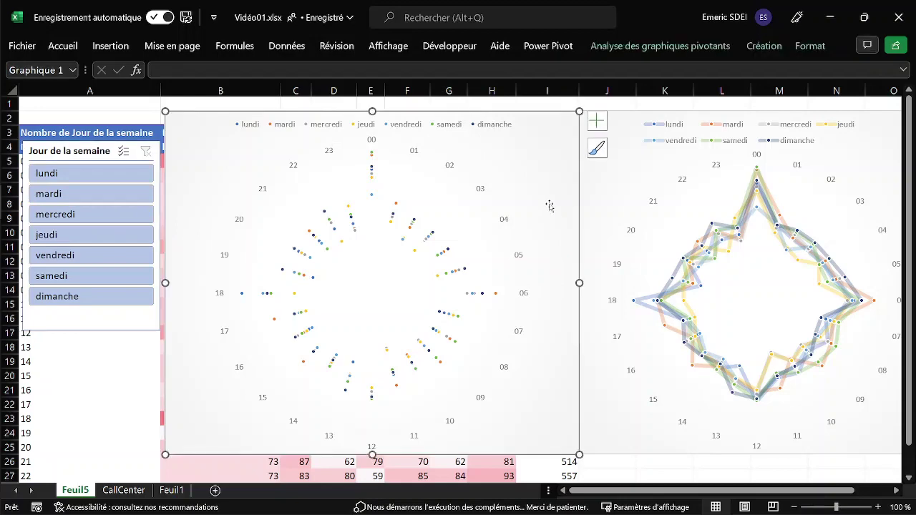
{"action": "left_click", "coordinate": [621, 195], "text": "ctrl"}
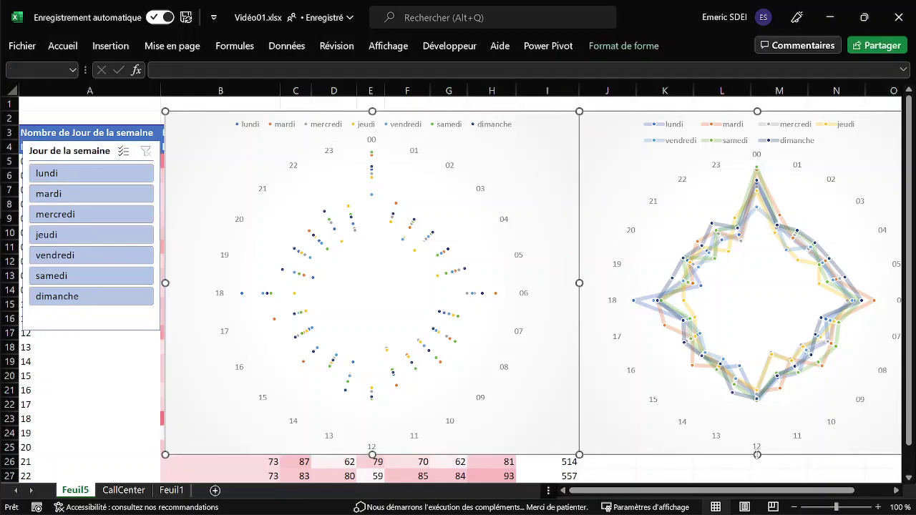
{"action": "left_click_drag", "start_coordinate": [758, 454], "coordinate": [745, 398]}
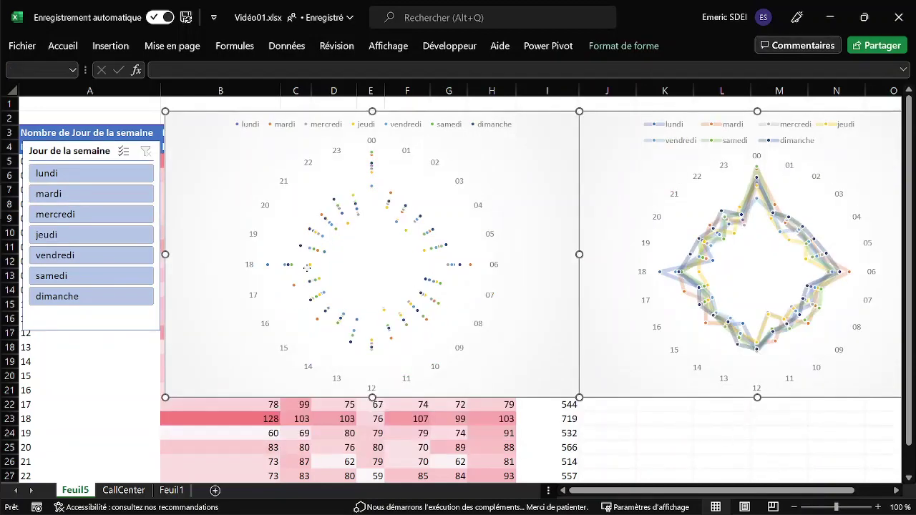
Insert a timeline on the date field and place it below the weekday slicer, over about rows 20 to 27
{"action": "left_click", "coordinate": [104, 339]}
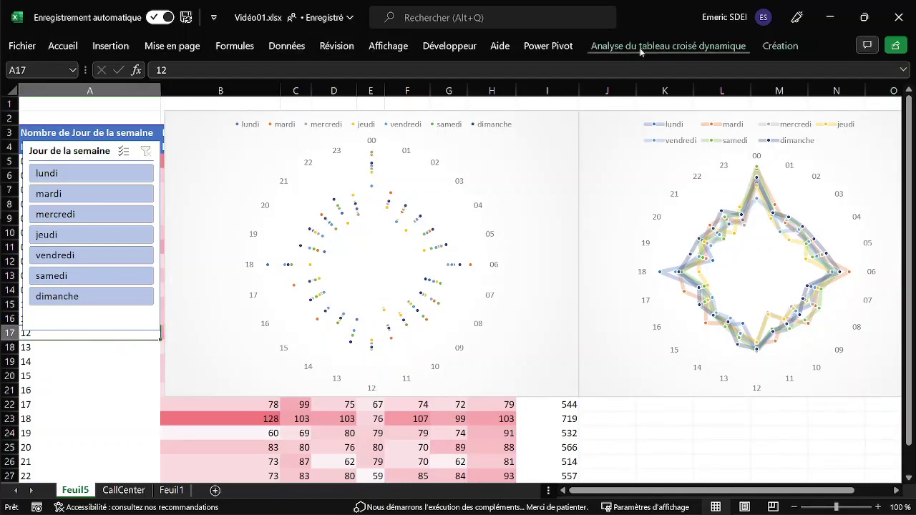
{"action": "left_click", "coordinate": [682, 47]}
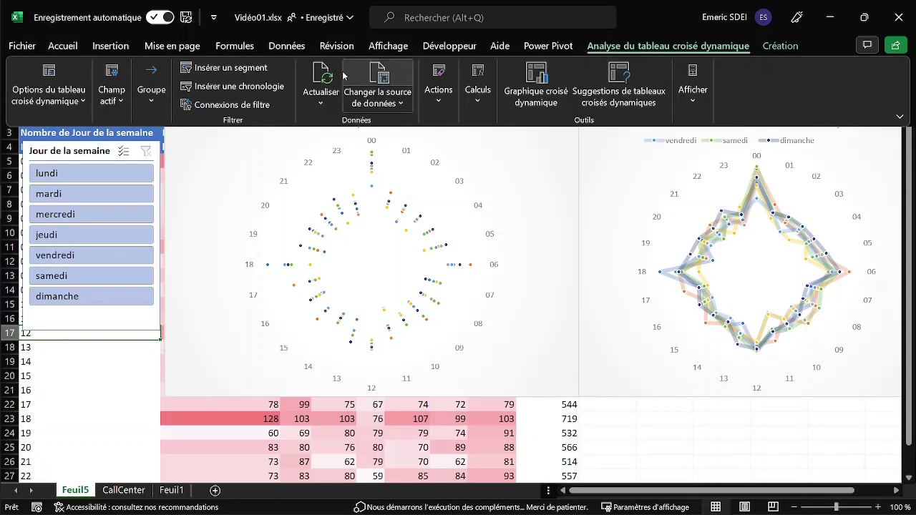
{"action": "left_click", "coordinate": [241, 88]}
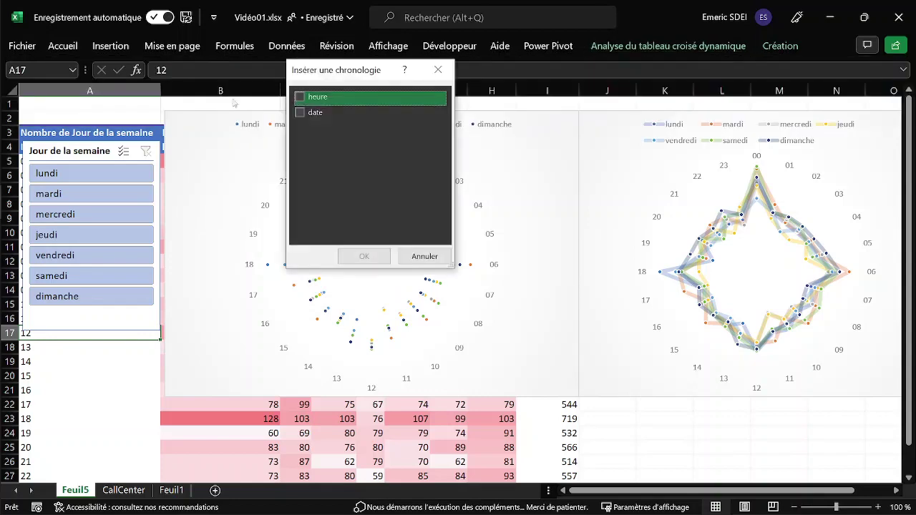
{"action": "left_click", "coordinate": [315, 113]}
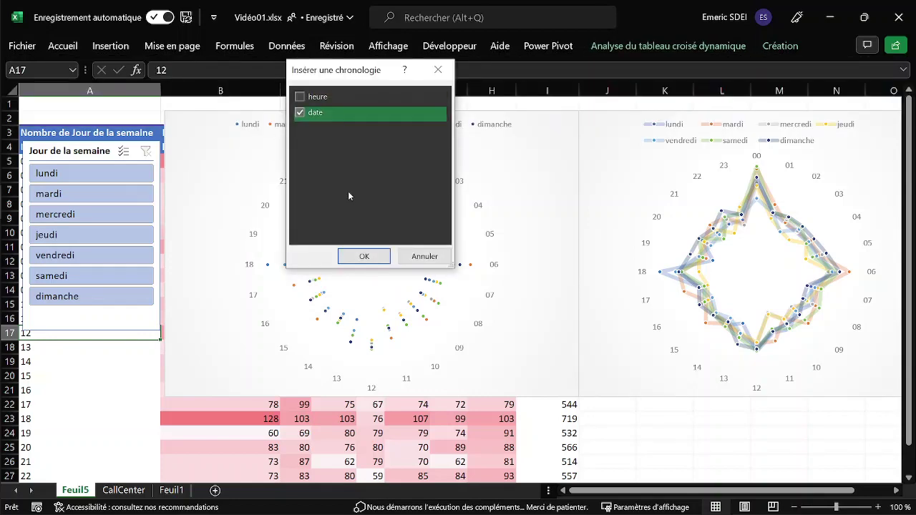
{"action": "left_click", "coordinate": [365, 257]}
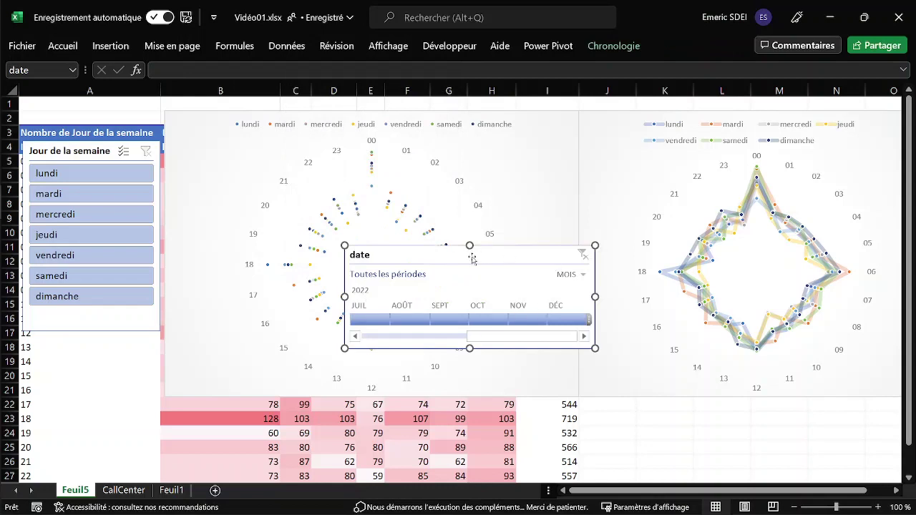
{"action": "left_click_drag", "start_coordinate": [470, 260], "coordinate": [157, 387]}
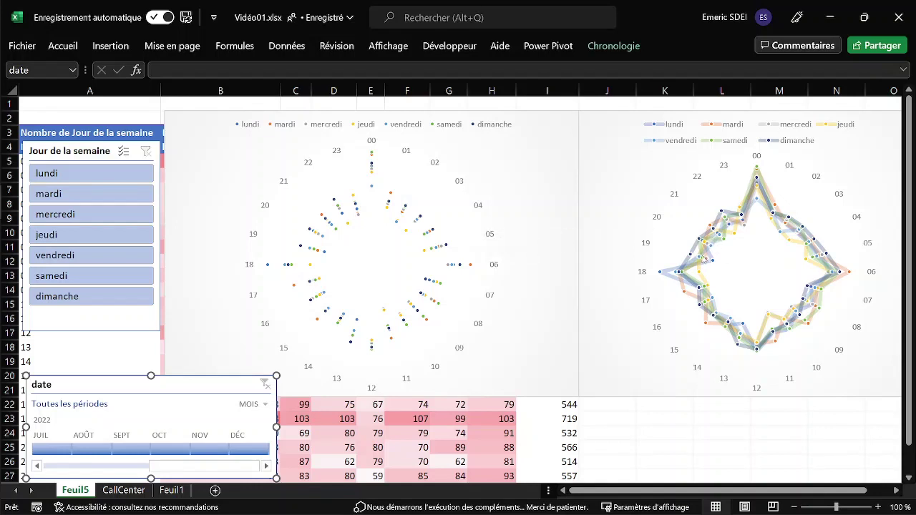
Filter the charts to lundi with the weekday slicer, add mardi and mercredi, and extend the selection to lundi through jeudi
{"action": "mouse_move", "coordinate": [703, 259]}
{"action": "left_click", "coordinate": [70, 177]}
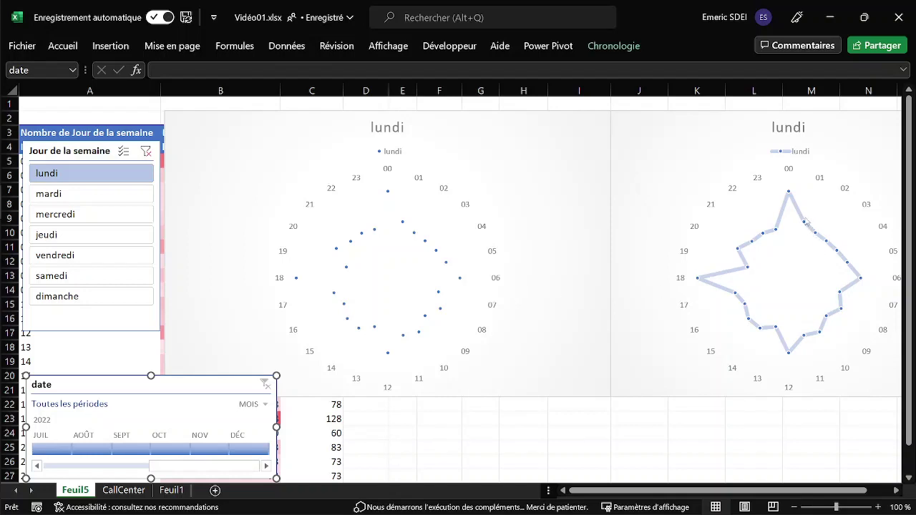
{"action": "mouse_move", "coordinate": [705, 284]}
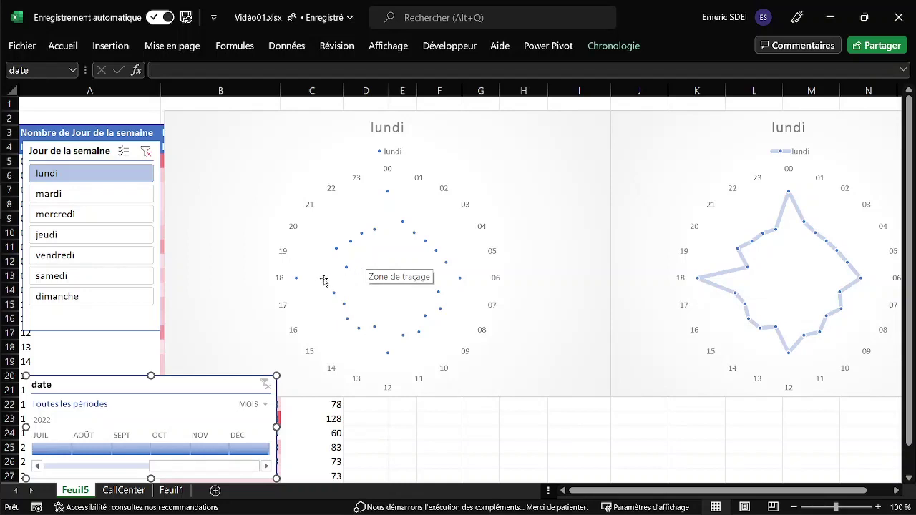
{"action": "mouse_move", "coordinate": [301, 279]}
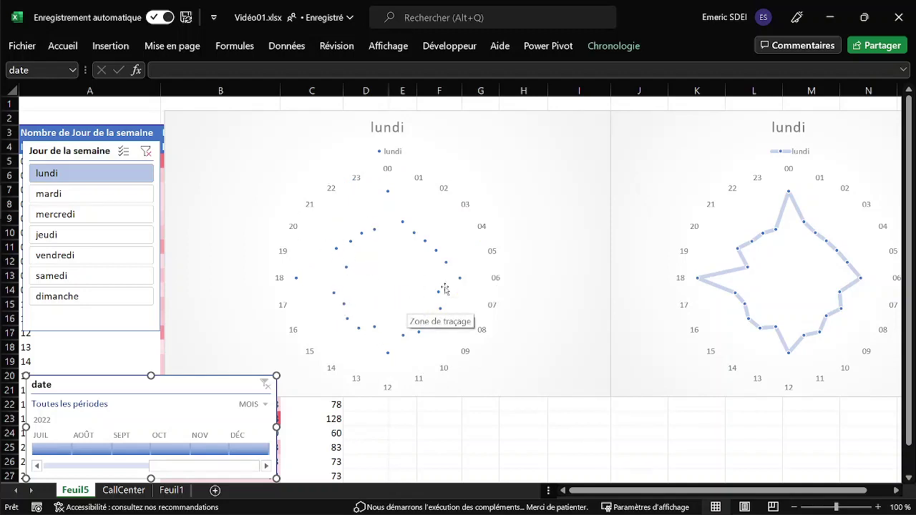
{"action": "left_click", "coordinate": [103, 197], "text": "ctrl"}
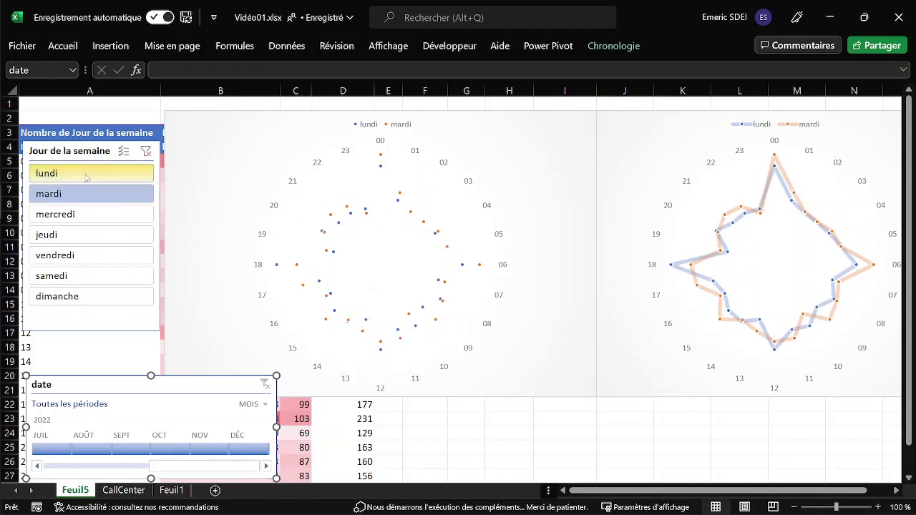
{"action": "left_click", "coordinate": [96, 212], "text": "ctrl"}
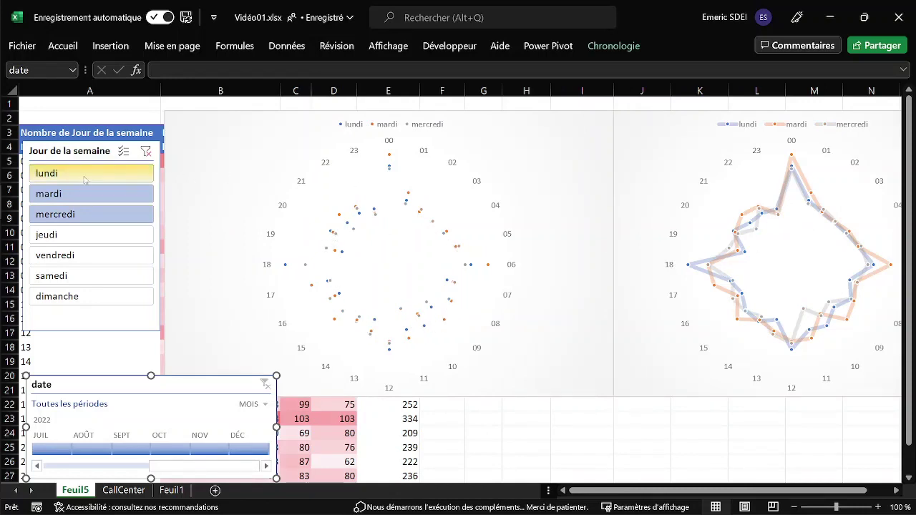
{"action": "left_click_drag", "start_coordinate": [81, 176], "coordinate": [92, 230]}
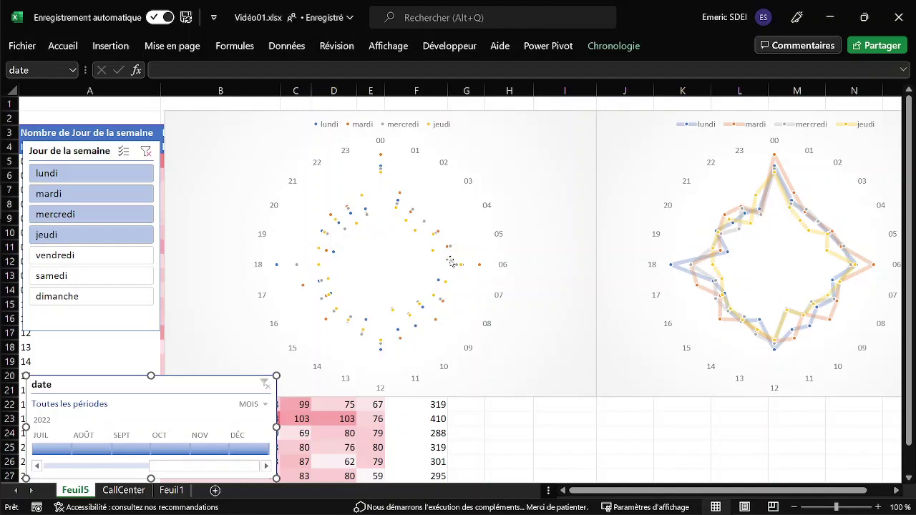
Select lundi through dimanche in the weekday slicer, and filter the timeline by janvier, janvier to juin, and finally mai 2022
{"action": "left_click_drag", "start_coordinate": [91, 176], "coordinate": [91, 297]}
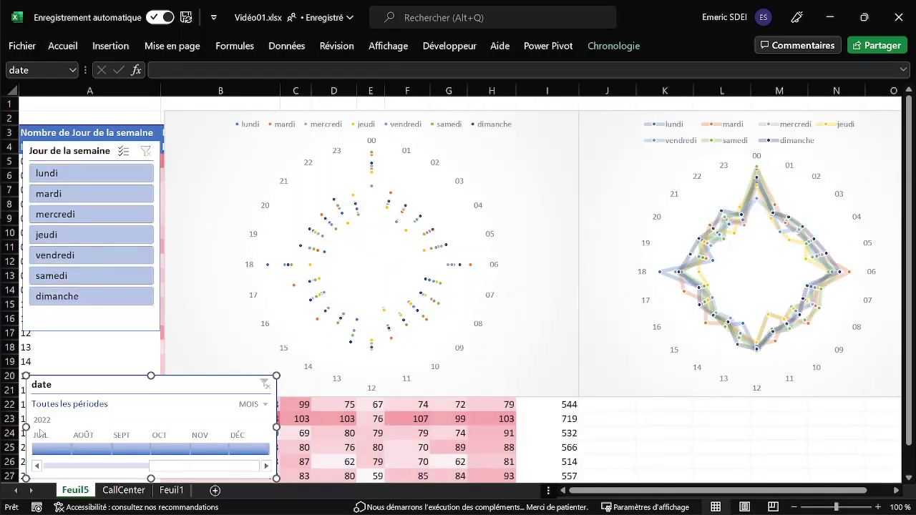
{"action": "left_click_drag", "start_coordinate": [175, 467], "coordinate": [68, 465]}
{"action": "left_click", "coordinate": [56, 447]}
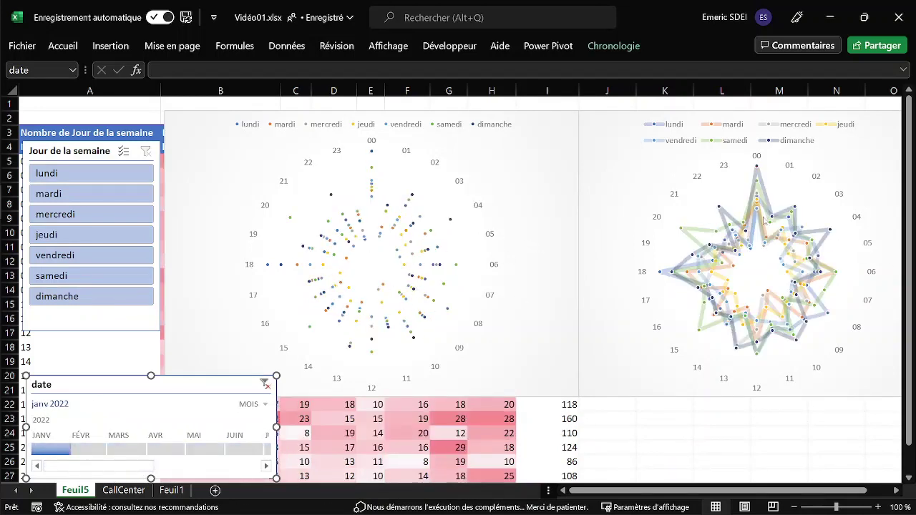
{"action": "left_click_drag", "start_coordinate": [60, 452], "coordinate": [248, 456]}
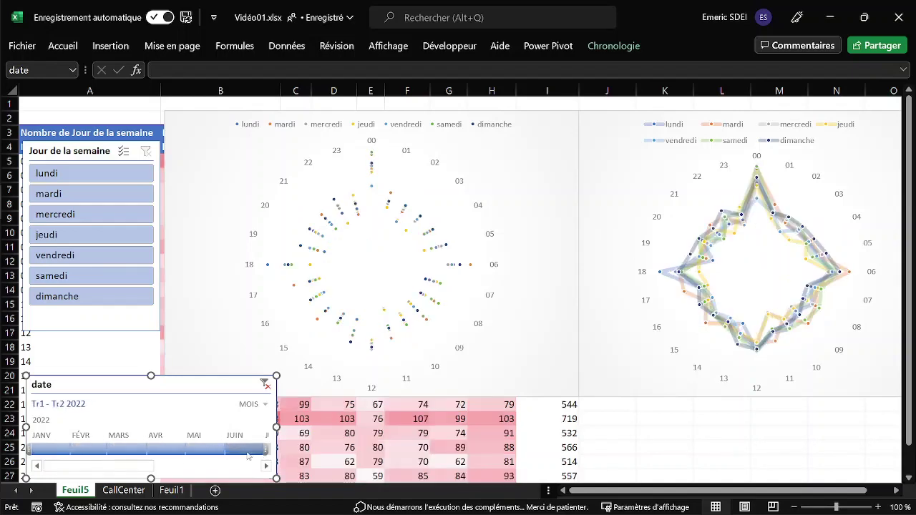
{"action": "left_click", "coordinate": [201, 451]}
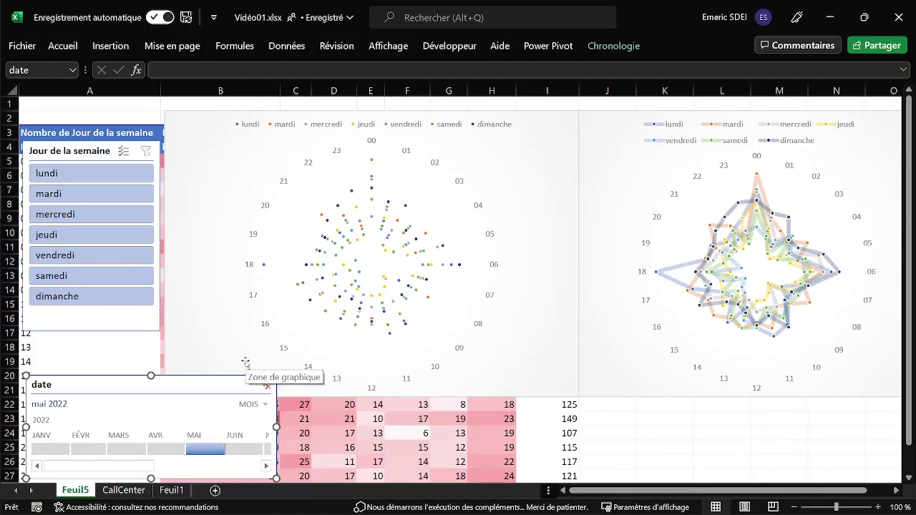
On Feuil1, select the block of June 2022 calls below the source table, from B14003 to E15060
{"action": "left_click", "coordinate": [135, 491]}
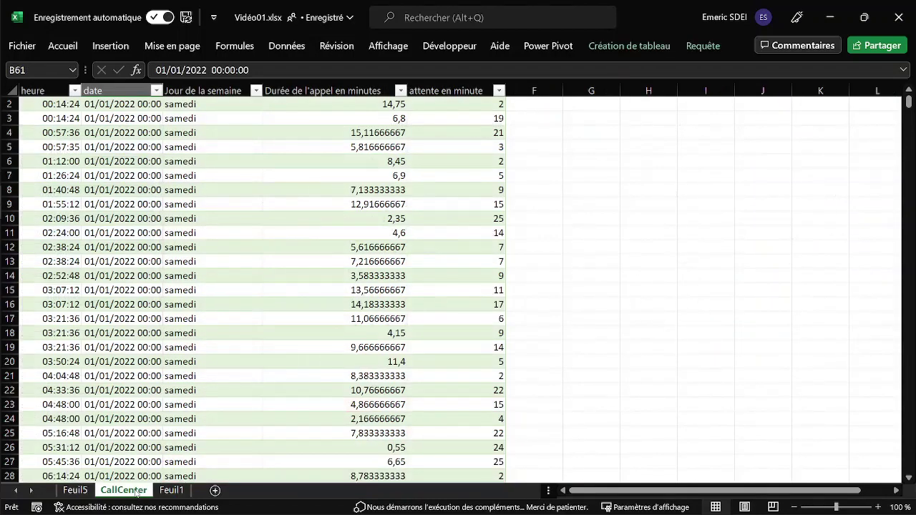
{"action": "left_click", "coordinate": [174, 494]}
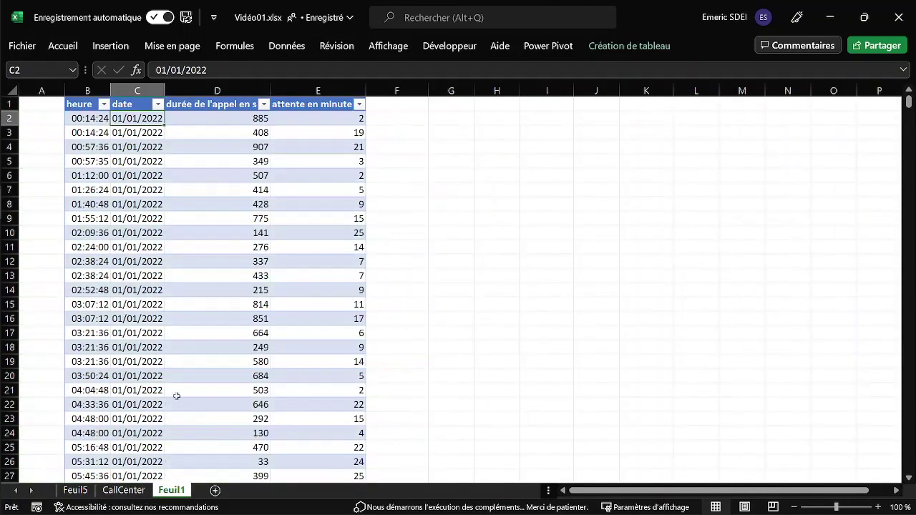
{"action": "left_click", "coordinate": [137, 373]}
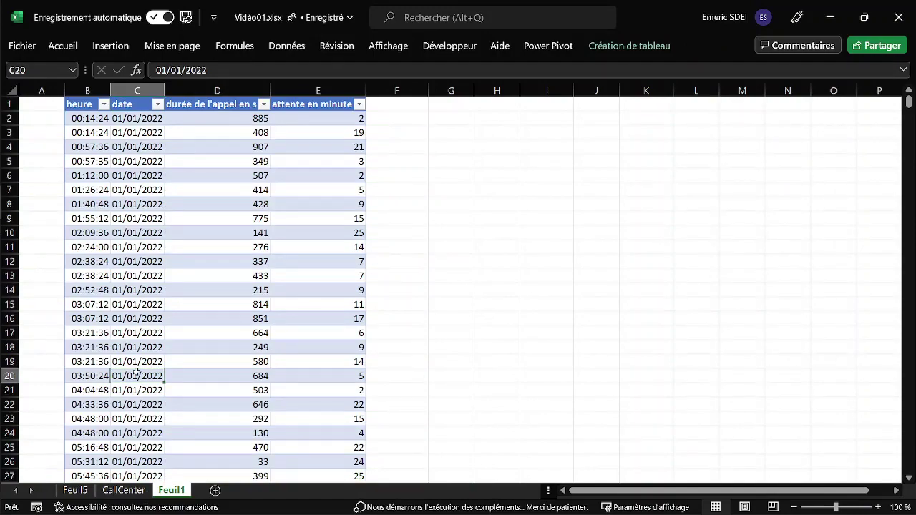
{"action": "key", "text": "ctrl+Down"}
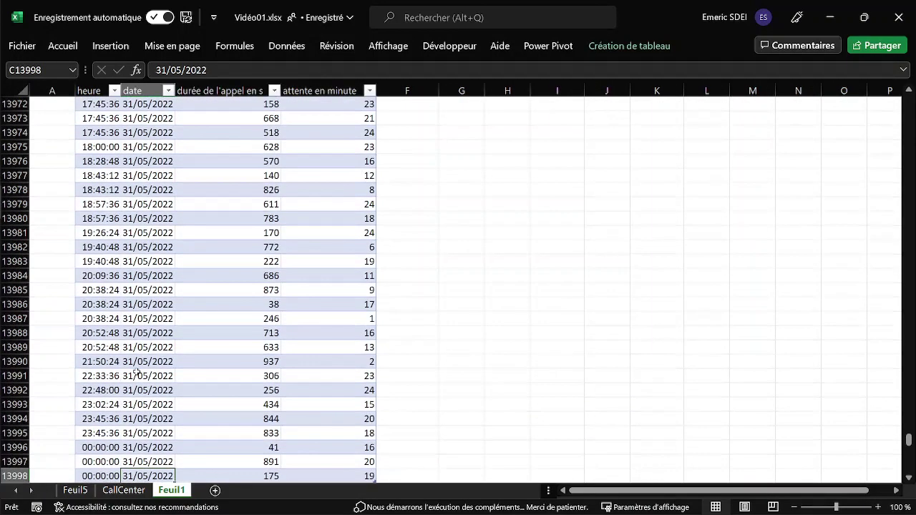
{"action": "scroll", "coordinate": [133, 387], "scroll_direction": "down", "scroll_amount": 3}
{"action": "scroll", "coordinate": [132, 387], "scroll_direction": "down", "scroll_amount": 2}
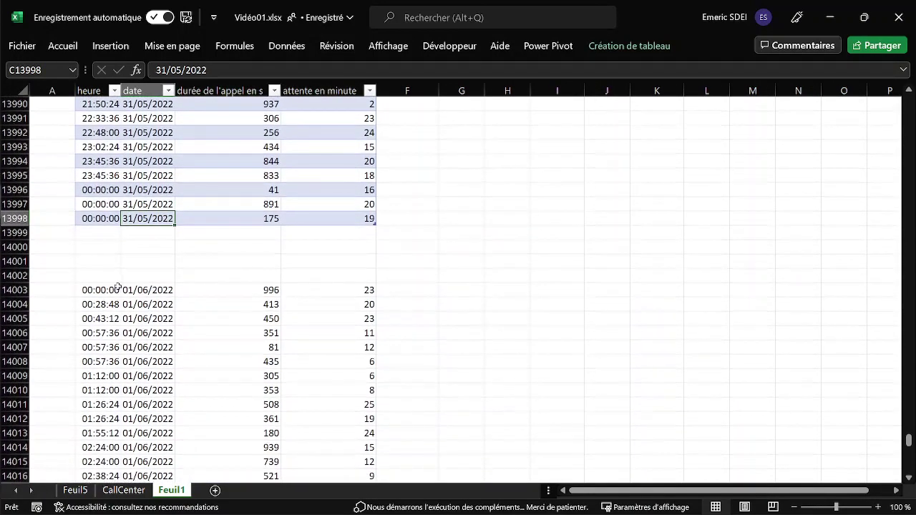
{"action": "left_click", "coordinate": [112, 290]}
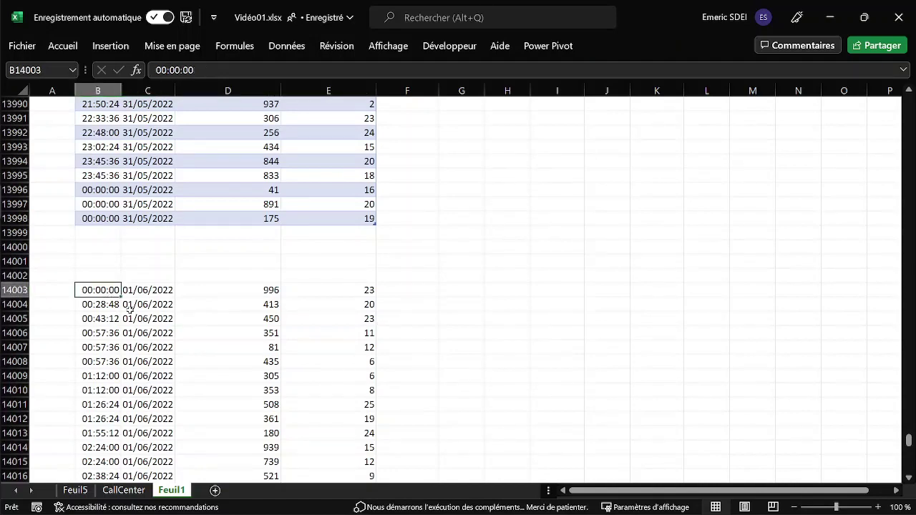
{"action": "key", "text": "ctrl+shift+Right"}
{"action": "key", "text": "ctrl+shift+Down"}
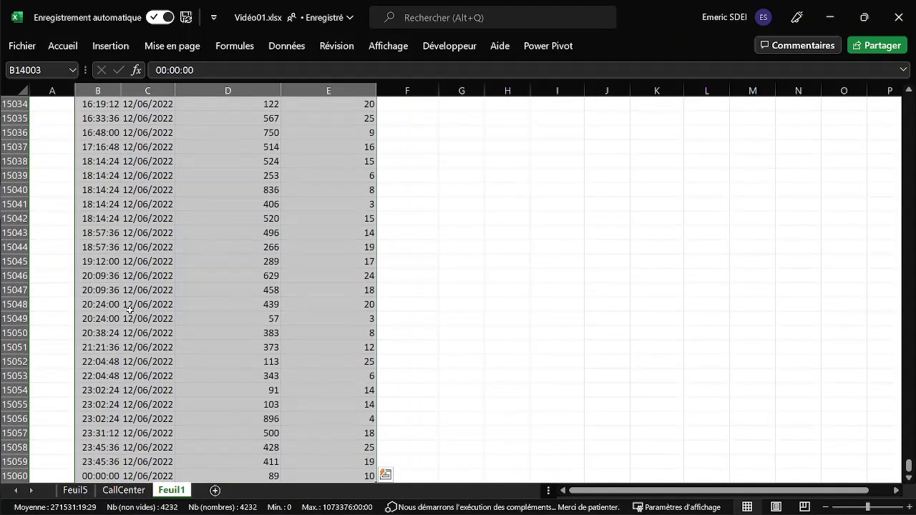
{"action": "key", "text": "ctrl+period"}
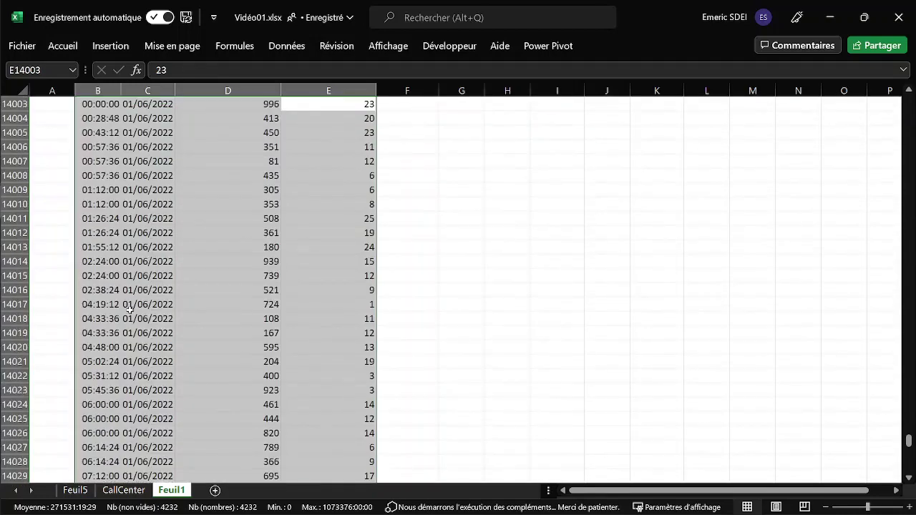
Move the selected June calls up to row 13999, directly beneath the source table, so that they join it
{"action": "key", "text": "ctrl+q"}
{"action": "key", "text": "Escape"}
{"action": "scroll", "coordinate": [351, 168], "scroll_direction": "up", "scroll_amount": 2}
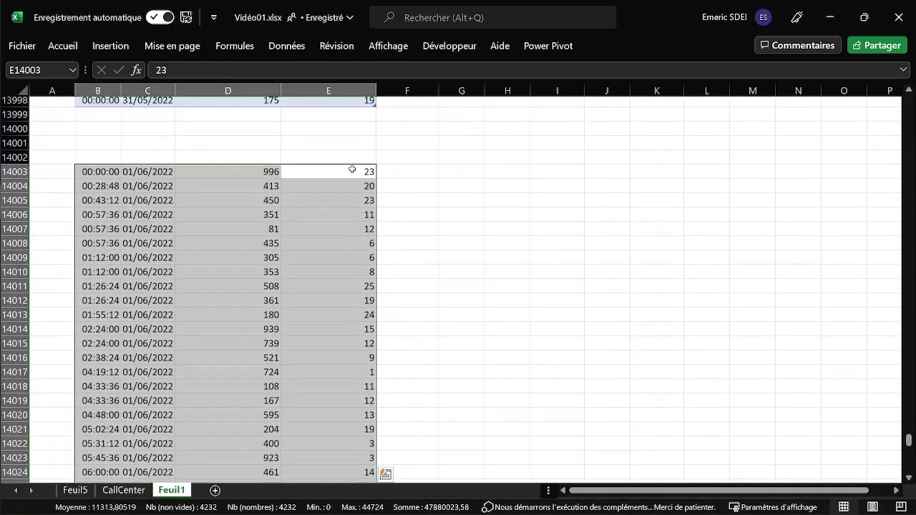
{"action": "scroll", "coordinate": [268, 232], "scroll_direction": "up", "scroll_amount": 3}
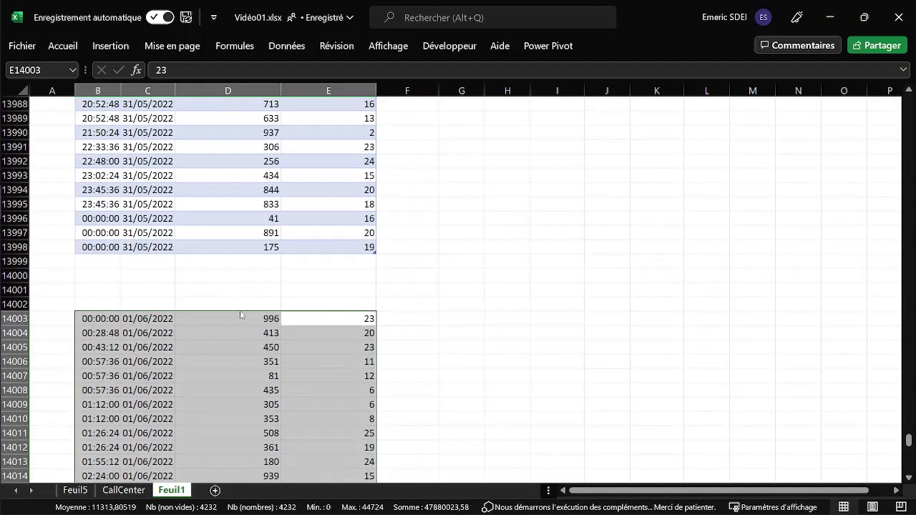
{"action": "left_click_drag", "start_coordinate": [240, 314], "coordinate": [238, 263]}
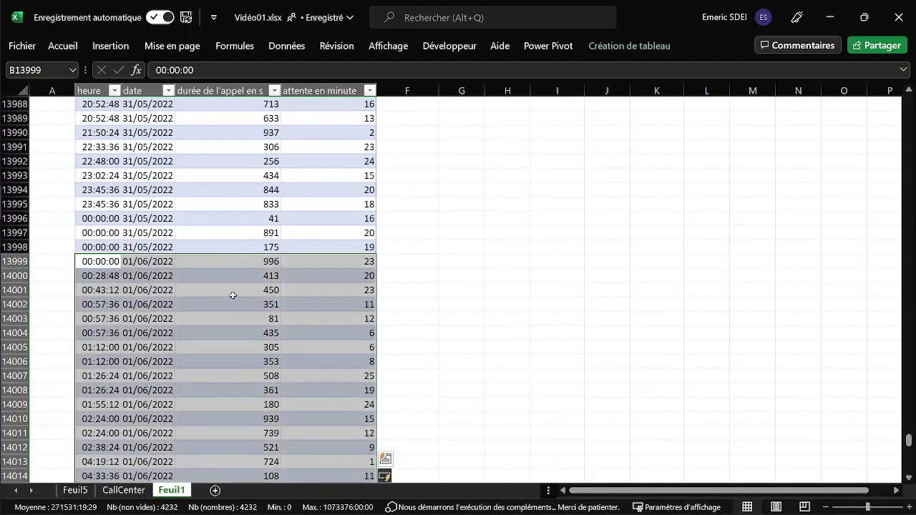
Refresh the workbook data from Feuil5 and filter the timeline to juin 2022
{"action": "left_click", "coordinate": [76, 490]}
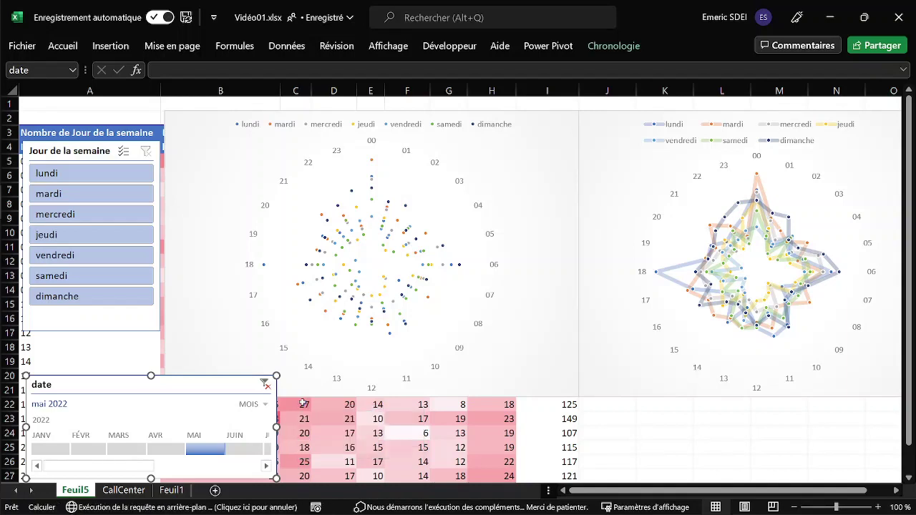
{"action": "key", "text": "Escape"}
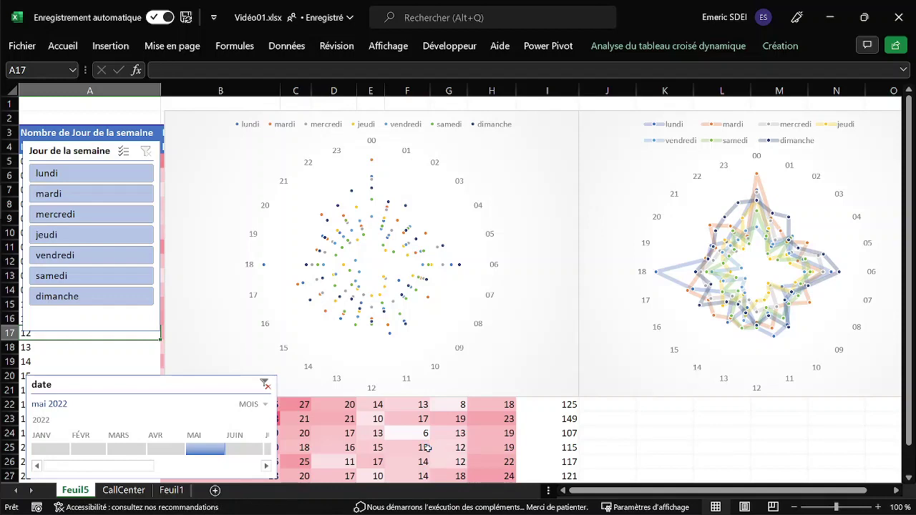
{"action": "left_click", "coordinate": [244, 449]}
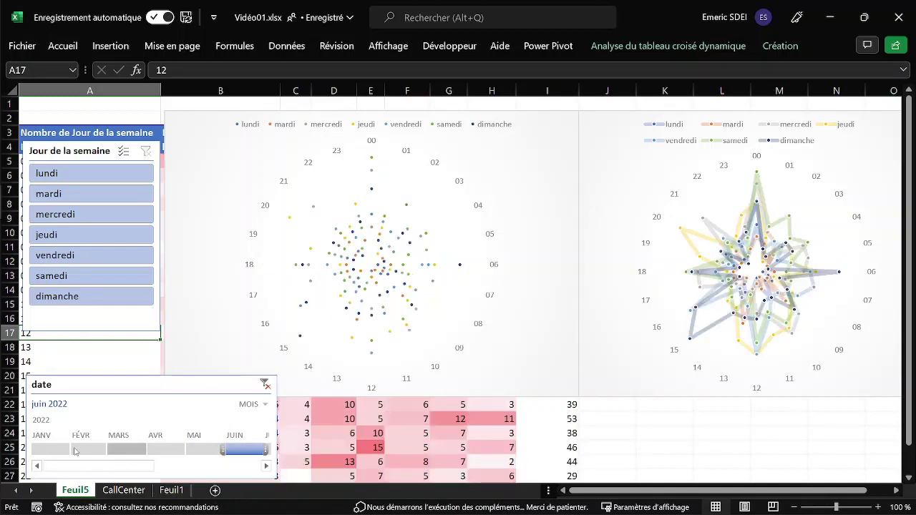
Widen the timeline filter to janvier through juin 2022 to compare the calls, and narrow it again to juin
{"action": "left_click_drag", "start_coordinate": [42, 446], "coordinate": [231, 451]}
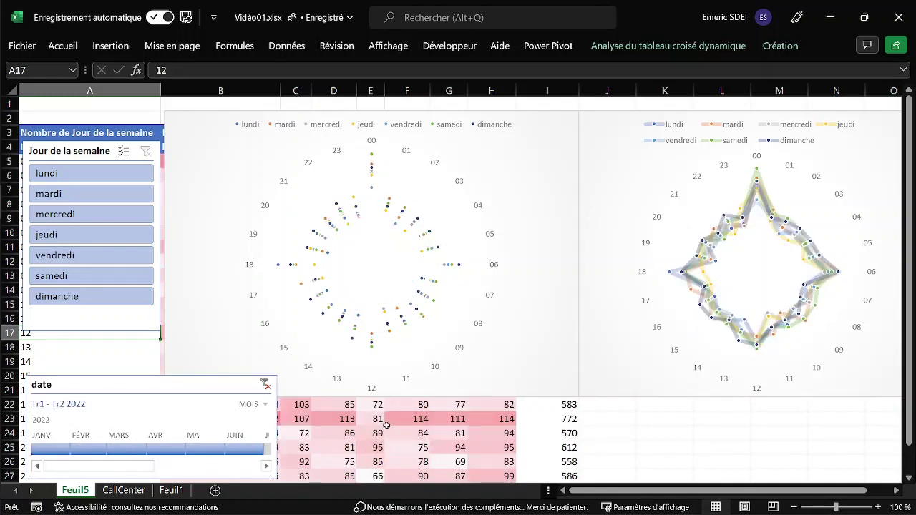
{"action": "mouse_move", "coordinate": [386, 425]}
{"action": "mouse_move", "coordinate": [324, 420]}
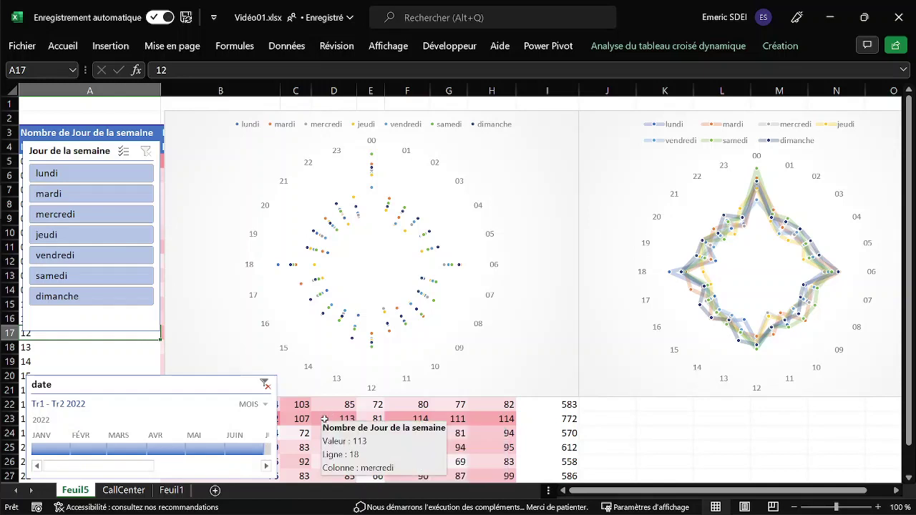
{"action": "left_click", "coordinate": [241, 449]}
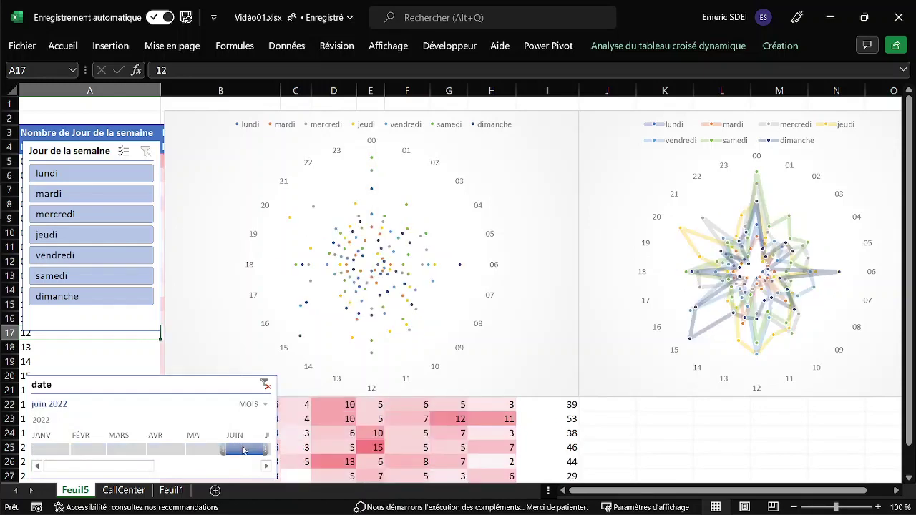